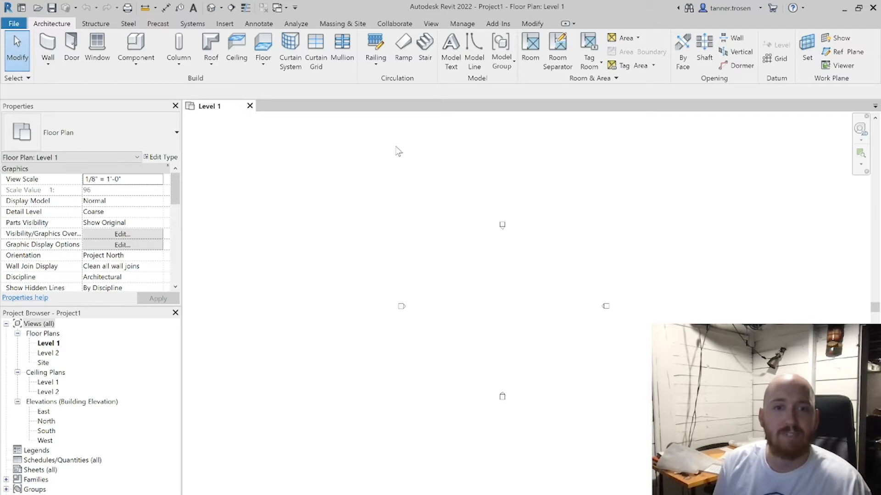
{"action": "scroll", "coordinate": [398, 149], "scroll_direction": "down", "scroll_amount": 1}
{"action": "scroll", "coordinate": [505, 321], "scroll_direction": "up", "scroll_amount": 3}
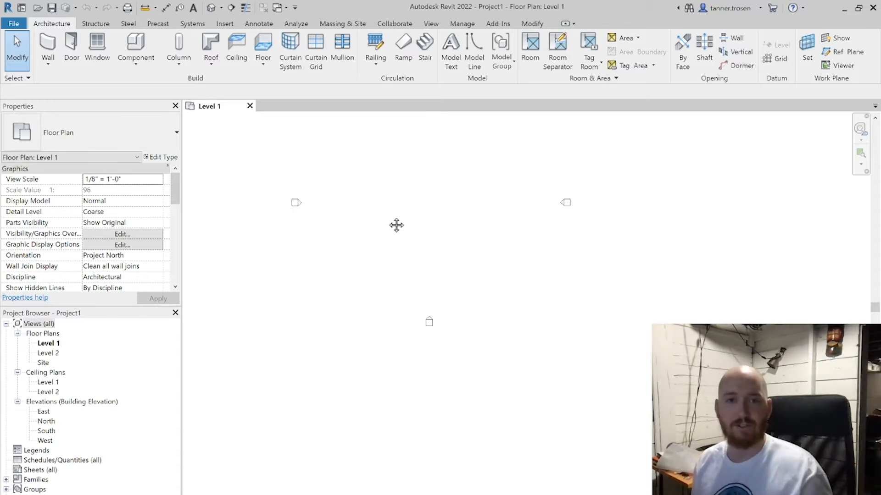
{"action": "middle_click_drag", "start_coordinate": [396, 225], "coordinate": [422, 279]}
{"action": "scroll", "coordinate": [423, 277], "scroll_direction": "down", "scroll_amount": 3}
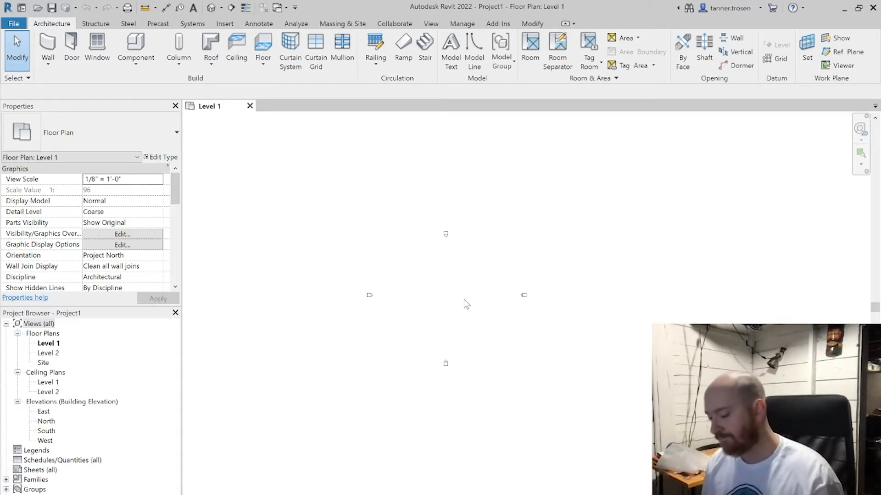
{"action": "scroll", "coordinate": [404, 257], "scroll_direction": "up", "scroll_amount": 1}
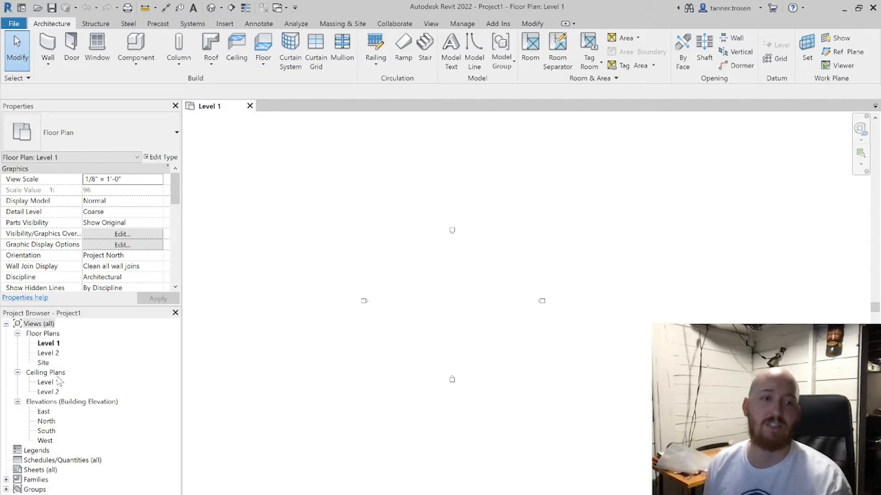
- Select the Level 2 floor plan in the project browser and look through the list of family categories
{"action": "left_click", "coordinate": [53, 356]}
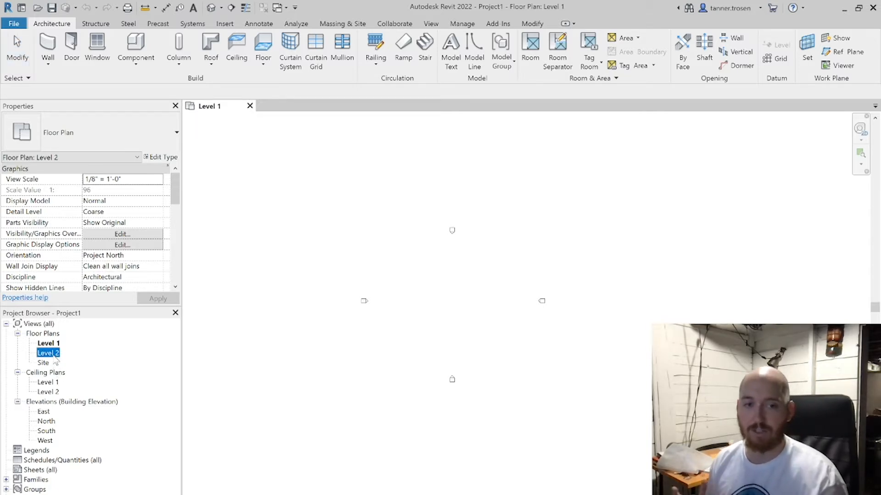
{"action": "left_click", "coordinate": [6, 480]}
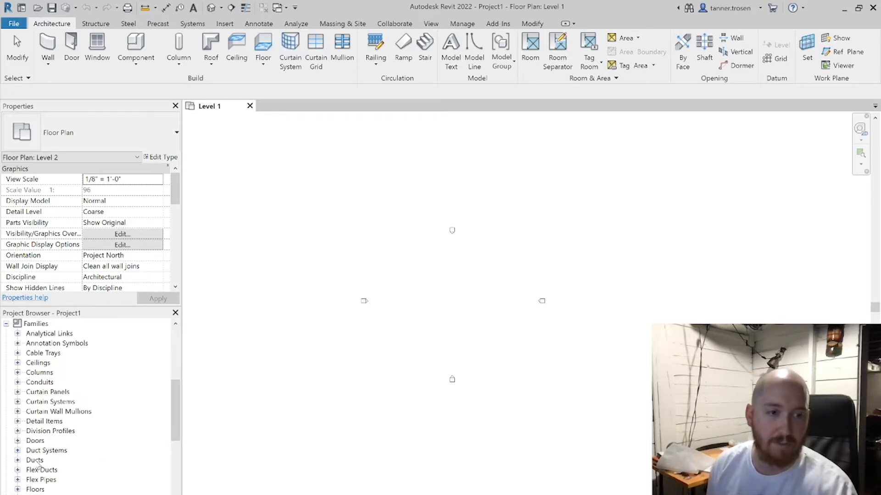
{"action": "left_click", "coordinate": [6, 324]}
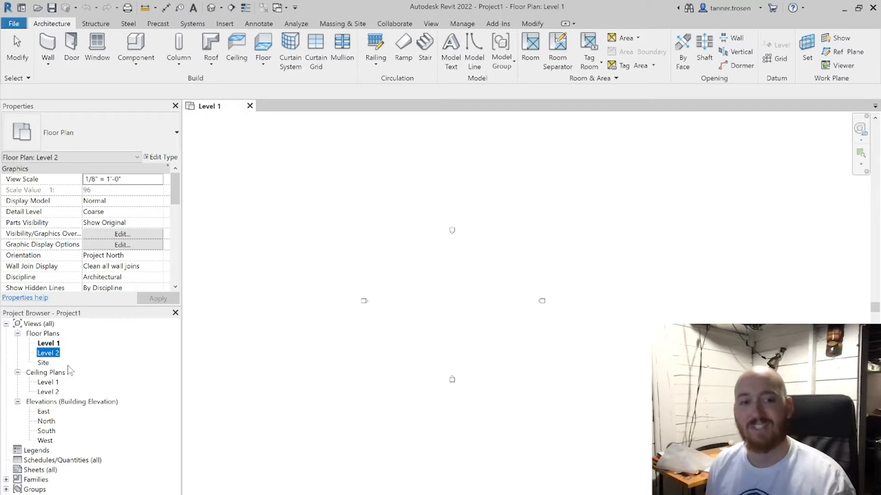
{"action": "left_click", "coordinate": [6, 480]}
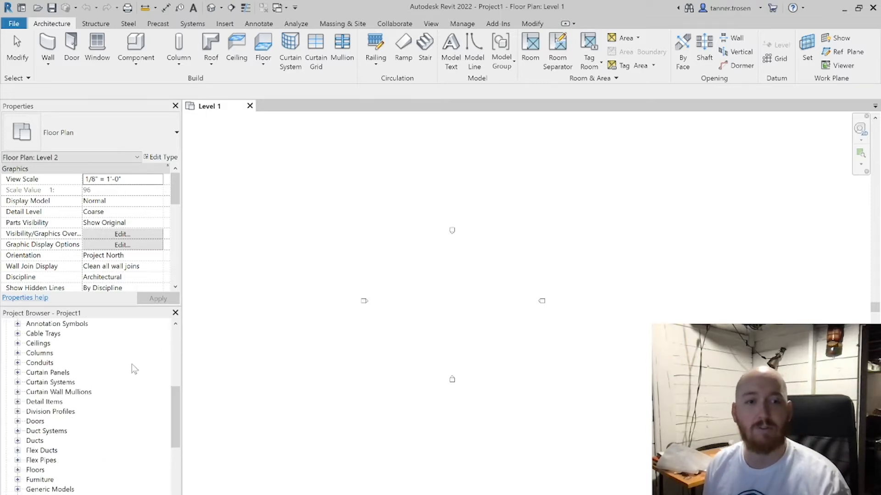
{"action": "scroll", "coordinate": [129, 374], "scroll_direction": "down", "scroll_amount": 5}
{"action": "scroll", "coordinate": [123, 380], "scroll_direction": "up", "scroll_amount": 7}
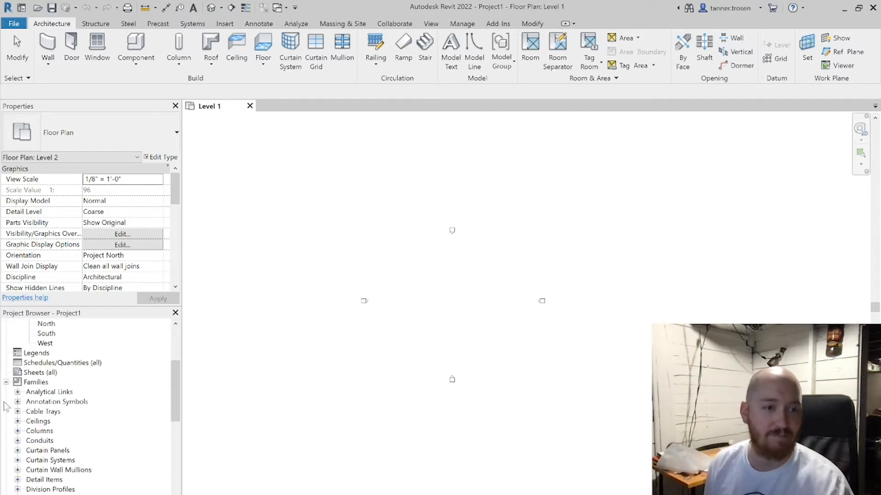
{"action": "left_click", "coordinate": [6, 383]}
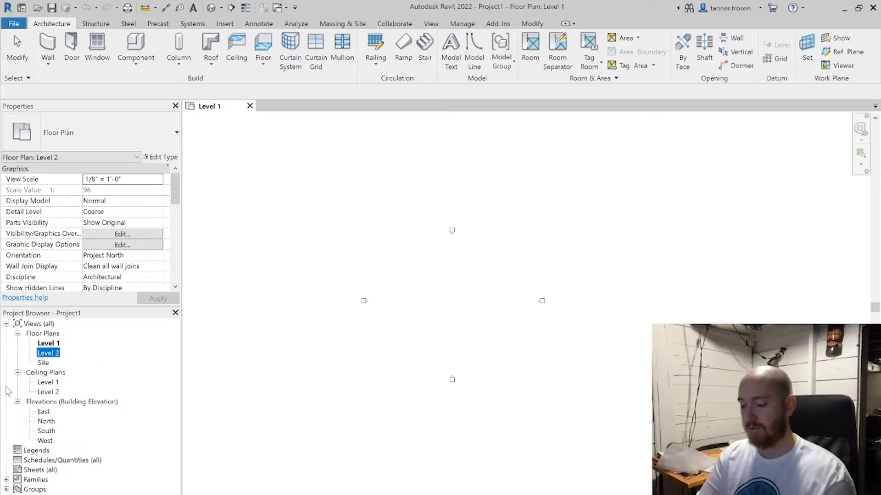
- Search the project browser for "flex pipes", close the search and collapse the Families branch
{"action": "key", "text": "ctrl+f"}
{"action": "type", "text": "fle"}
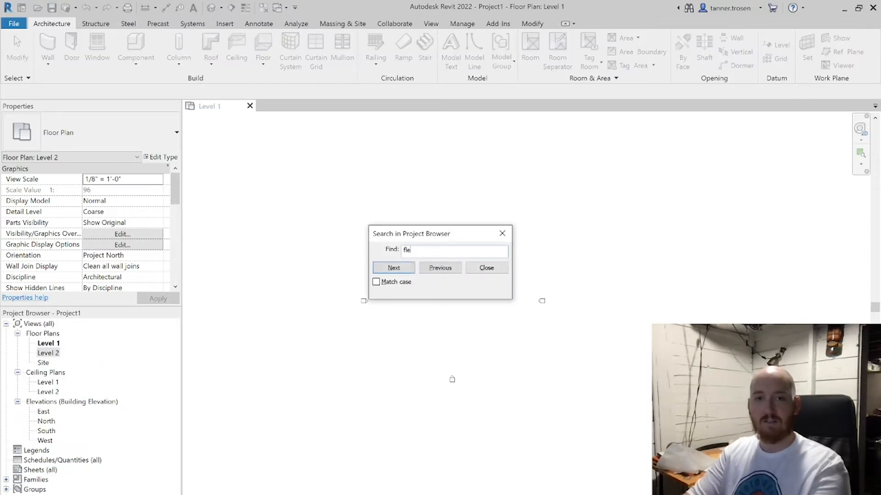
{"action": "type", "text": "x pipes"}
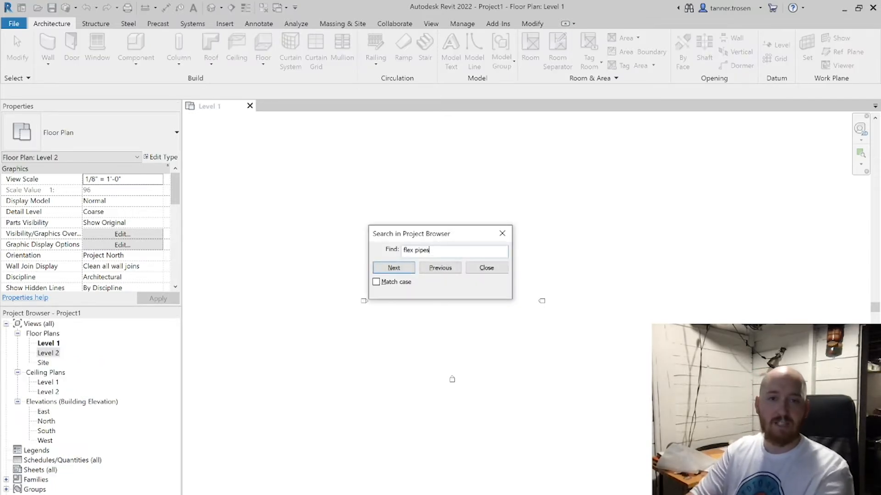
{"action": "key", "text": "Return"}
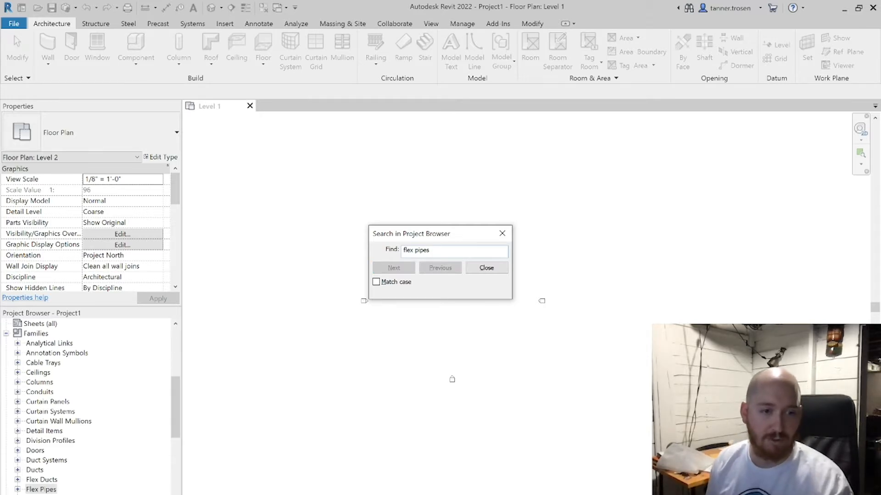
{"action": "left_click", "coordinate": [502, 233]}
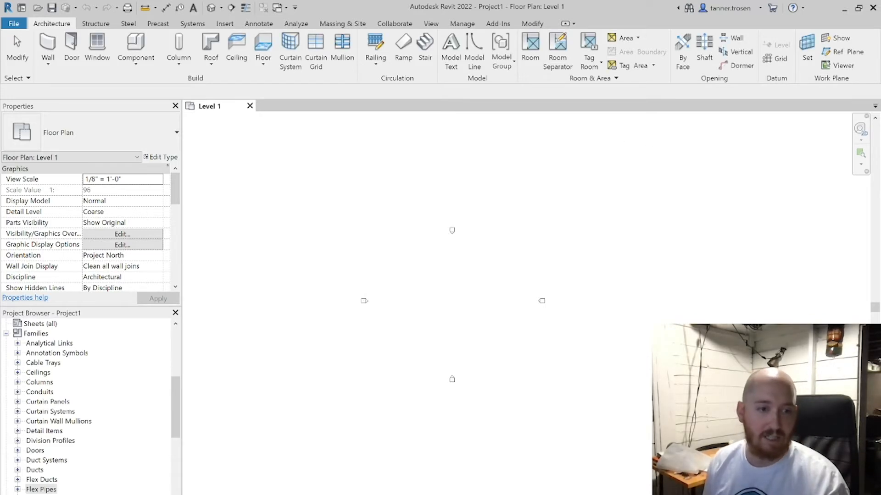
{"action": "left_click", "coordinate": [6, 334]}
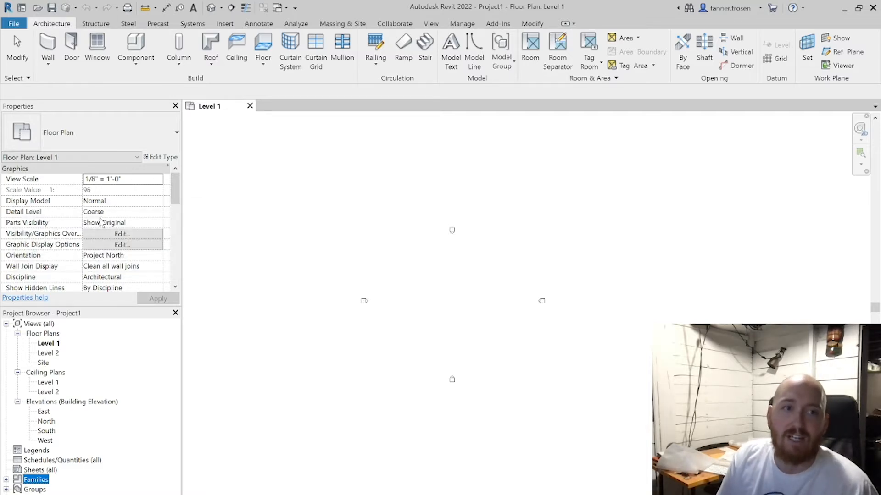
- Examine the detail level and visual style options of the Level 1 floor plan without changing them
{"action": "scroll", "coordinate": [102, 213], "scroll_direction": "down", "scroll_amount": 1}
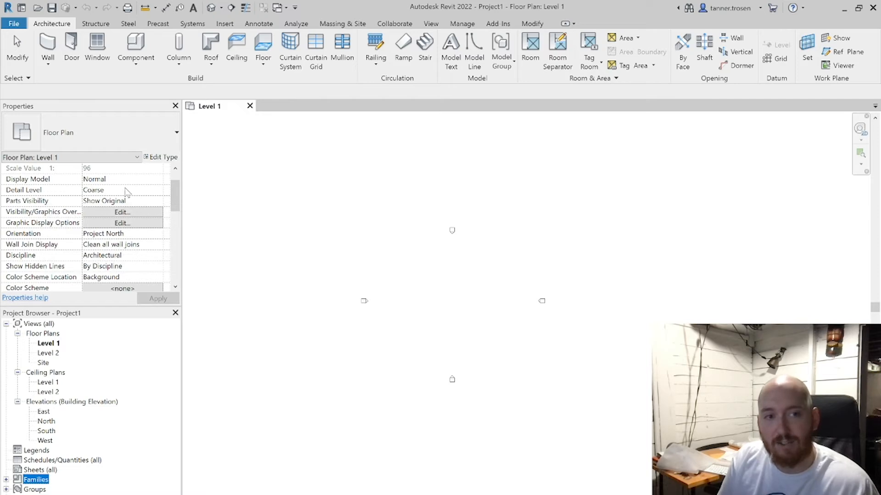
{"action": "left_click", "coordinate": [161, 191]}
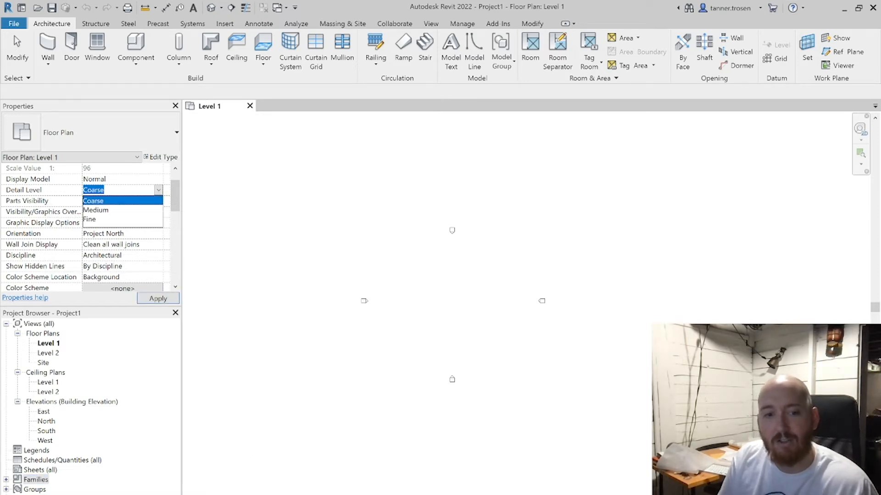
{"action": "left_click", "coordinate": [233, 494]}
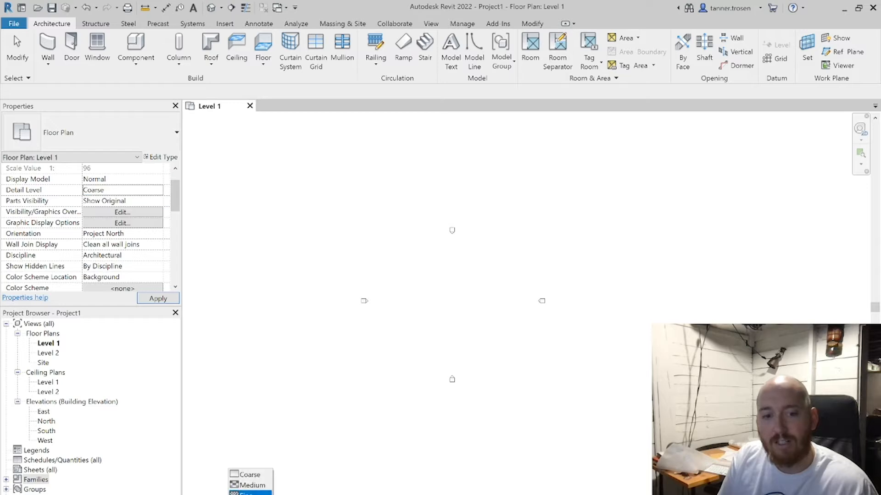
{"action": "left_click", "coordinate": [334, 407]}
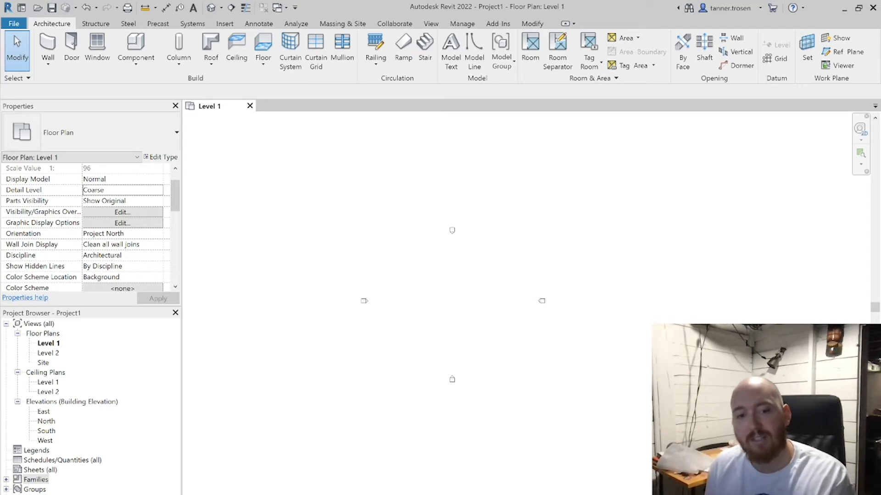
{"action": "left_click", "coordinate": [245, 494]}
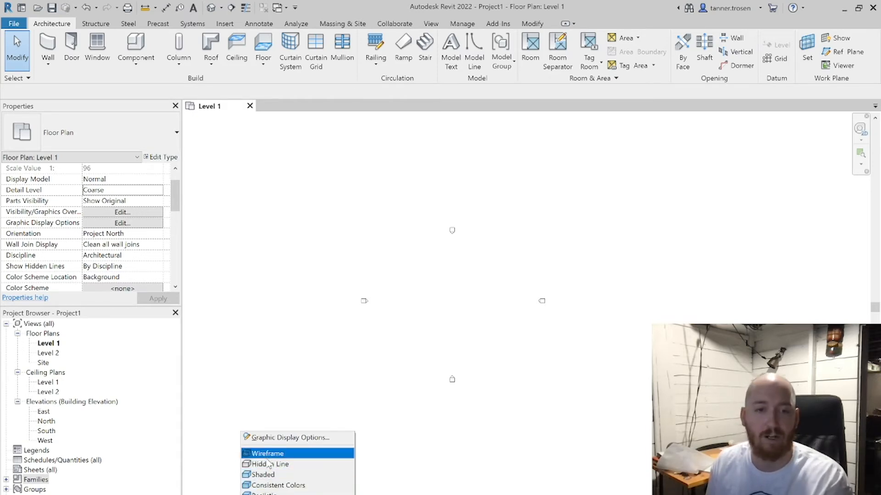
{"action": "left_click", "coordinate": [222, 379]}
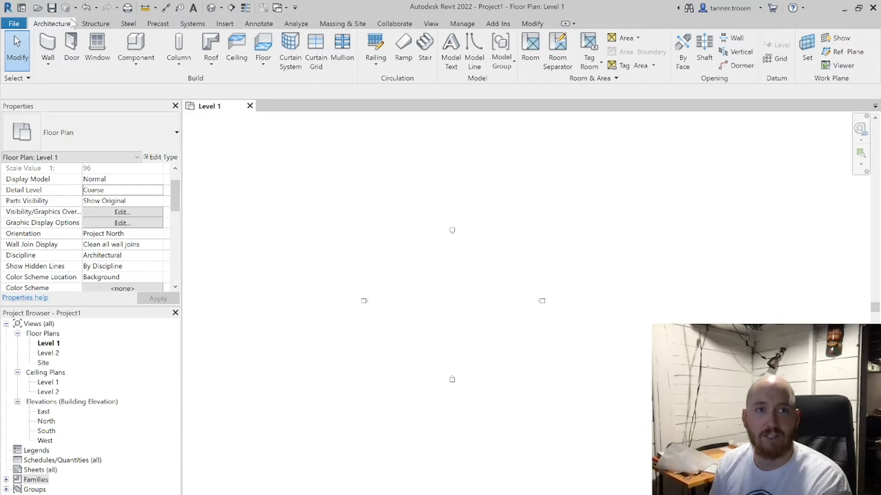
- Review the tool sets for structure, steel, insertion, annotation, analysis, massing and site, collaboration, views and project management
{"action": "left_click", "coordinate": [94, 23]}
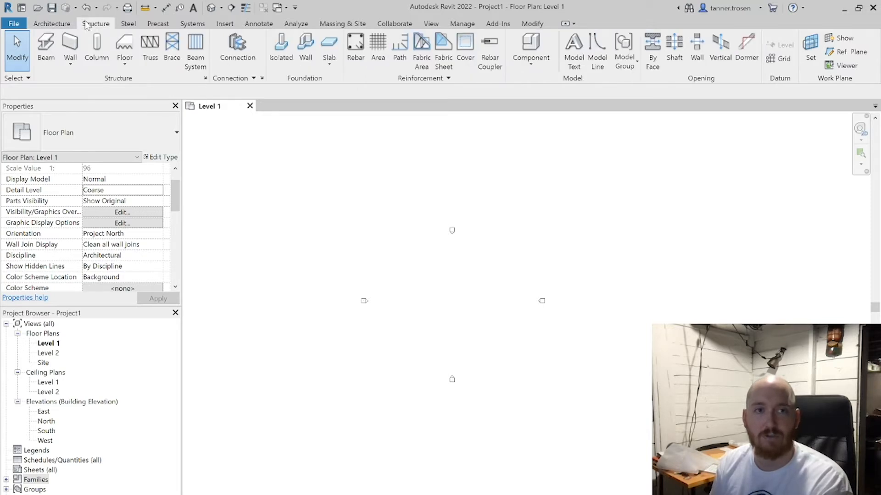
{"action": "left_click", "coordinate": [129, 24]}
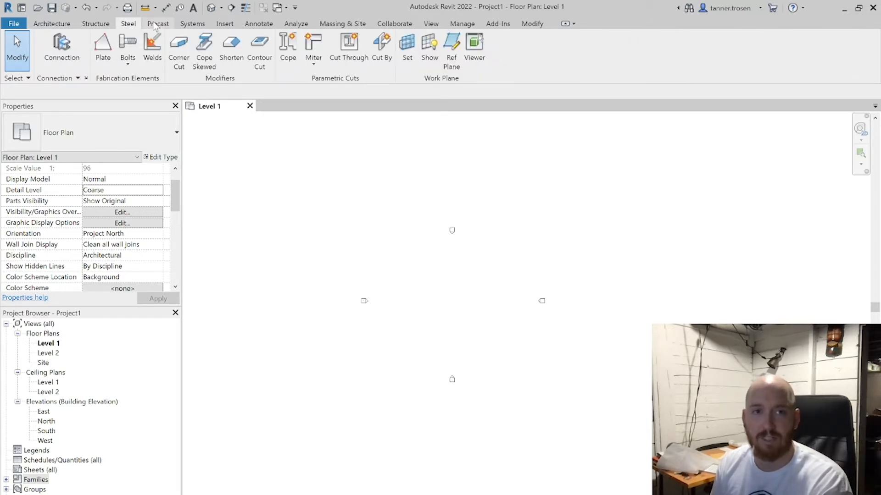
{"action": "left_click", "coordinate": [225, 23]}
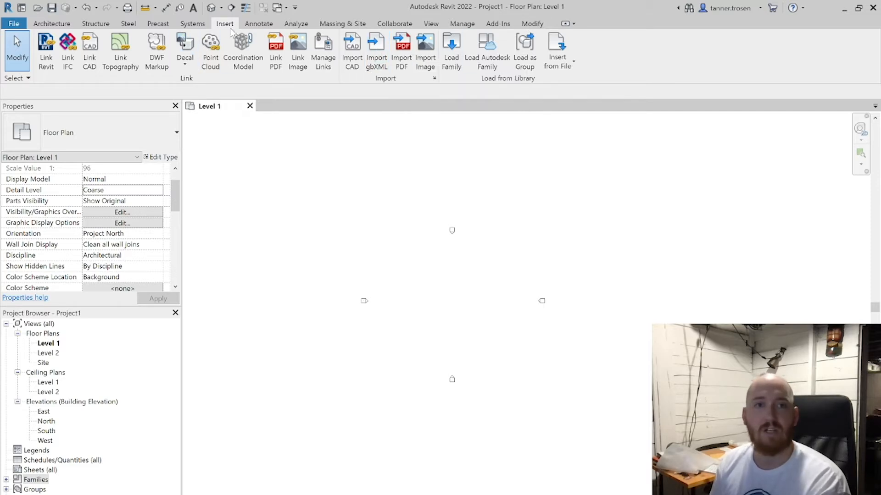
{"action": "left_click", "coordinate": [265, 24]}
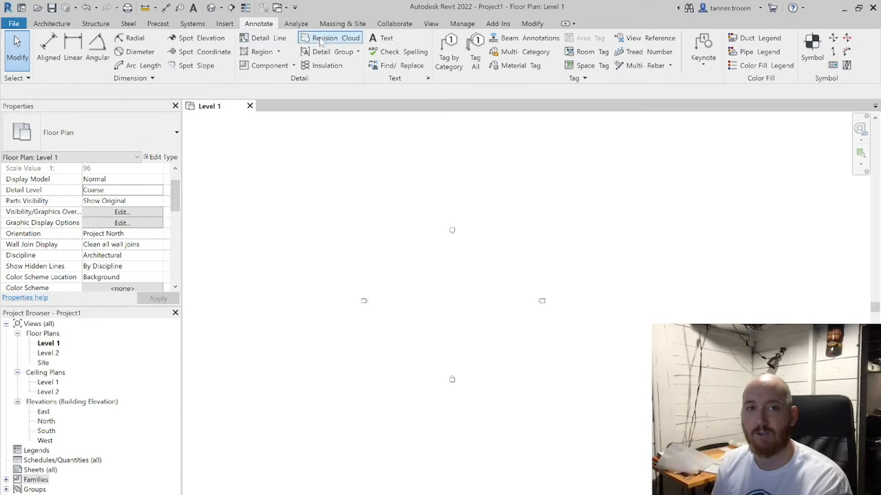
{"action": "left_click", "coordinate": [303, 25]}
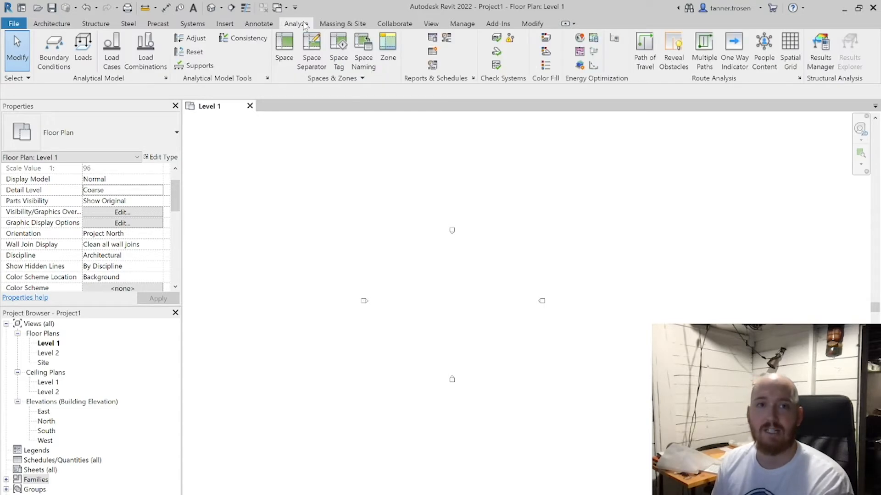
{"action": "left_click", "coordinate": [342, 25]}
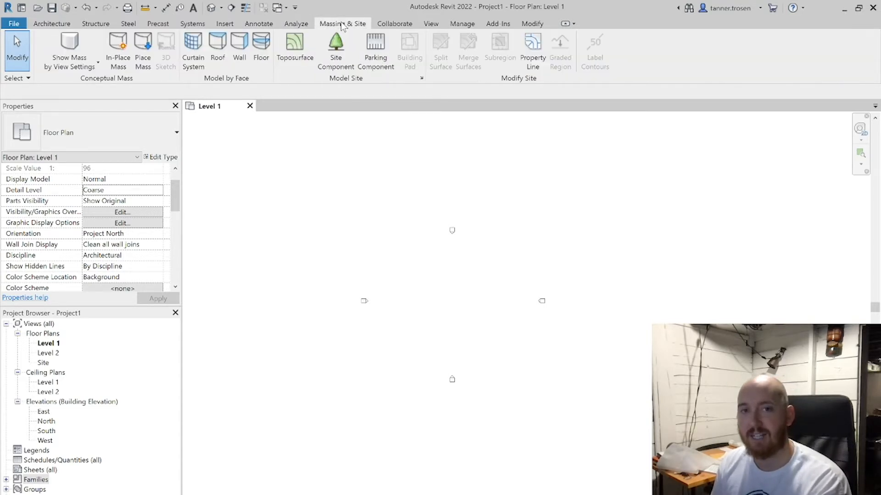
{"action": "left_click", "coordinate": [396, 25]}
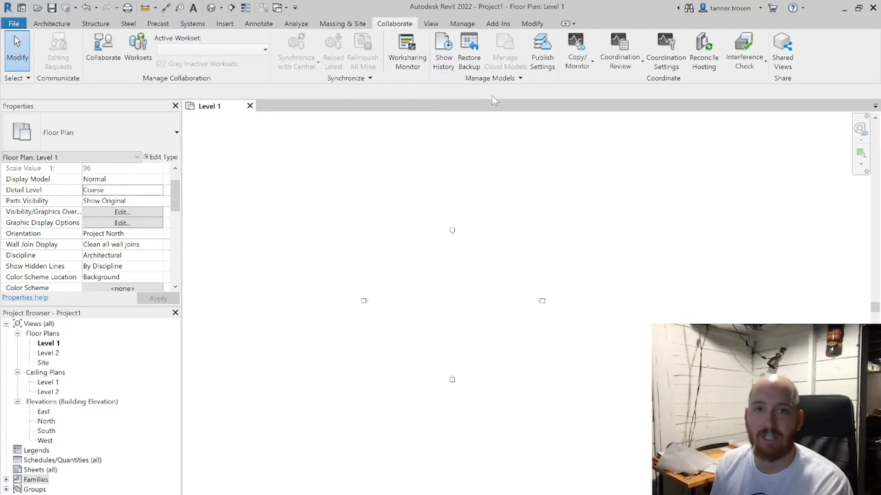
{"action": "left_click", "coordinate": [431, 24]}
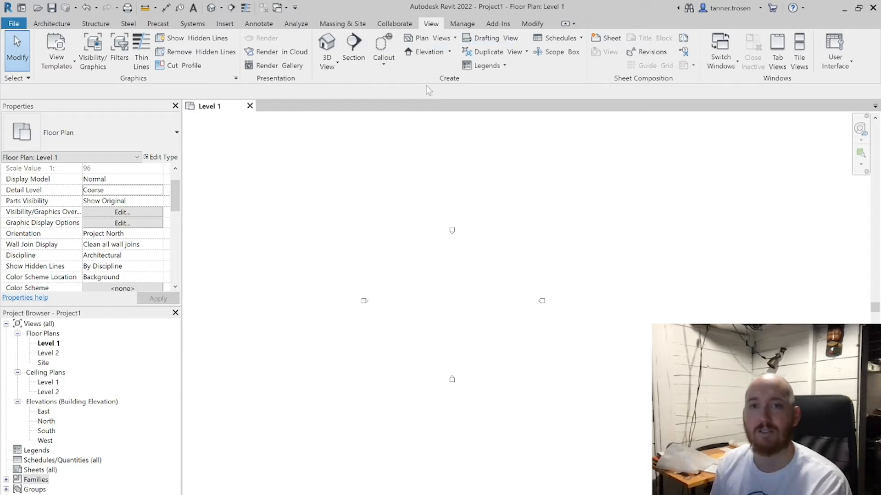
{"action": "left_click", "coordinate": [452, 27]}
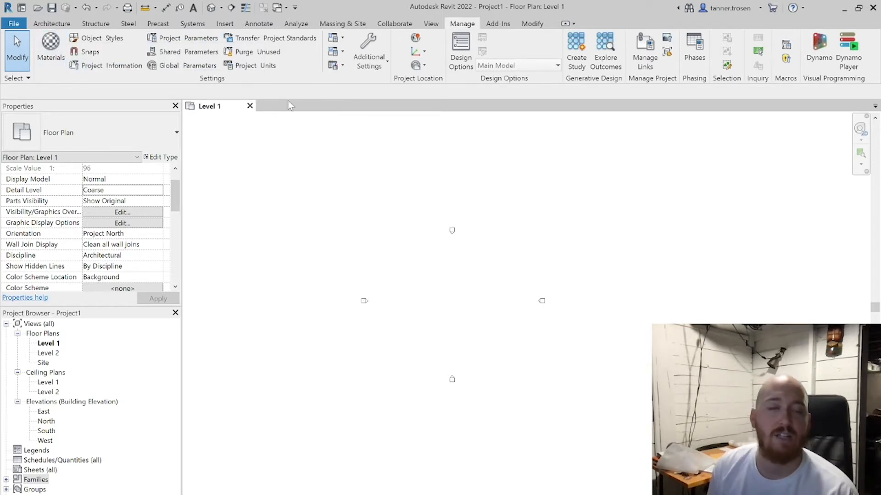
- Start placing an architectural wall and dismiss its type properties without changes
{"action": "left_click", "coordinate": [52, 23]}
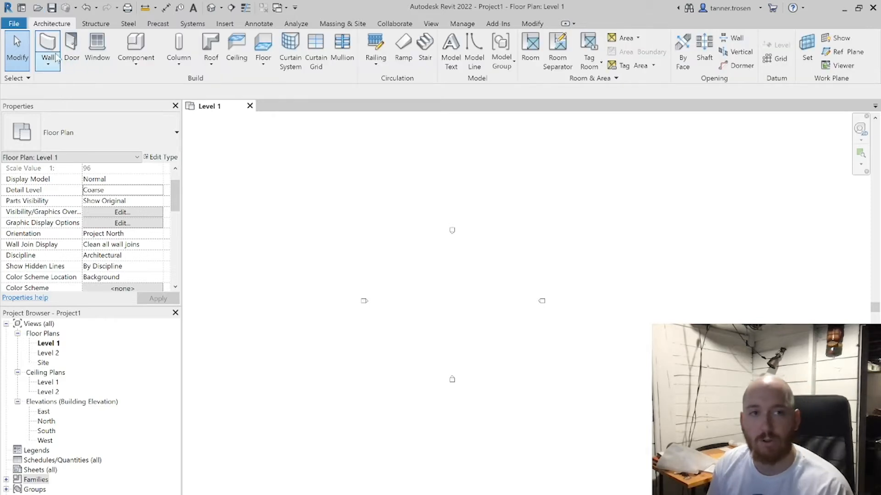
{"action": "left_click", "coordinate": [49, 65]}
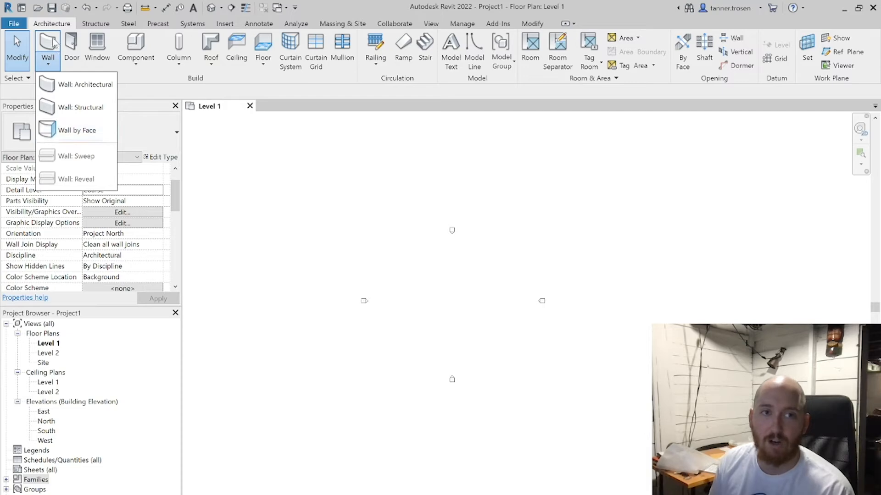
{"action": "left_click", "coordinate": [54, 43]}
{"action": "left_click", "coordinate": [52, 41]}
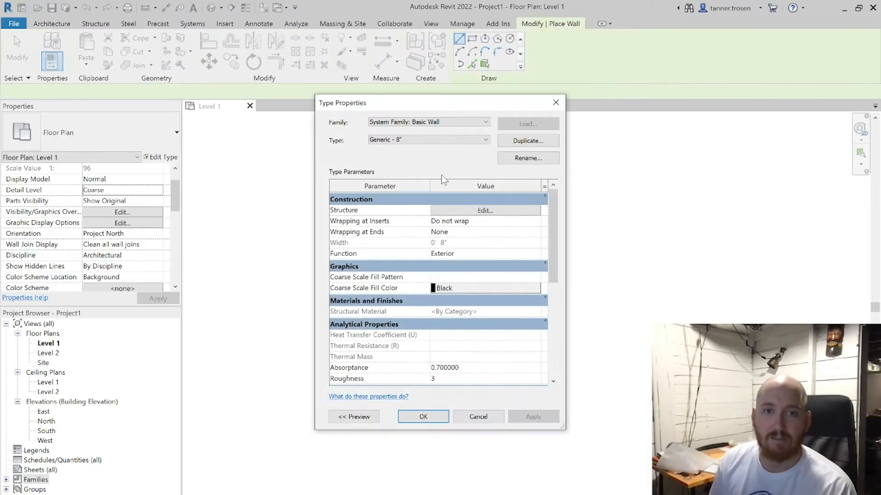
{"action": "left_click", "coordinate": [477, 416]}
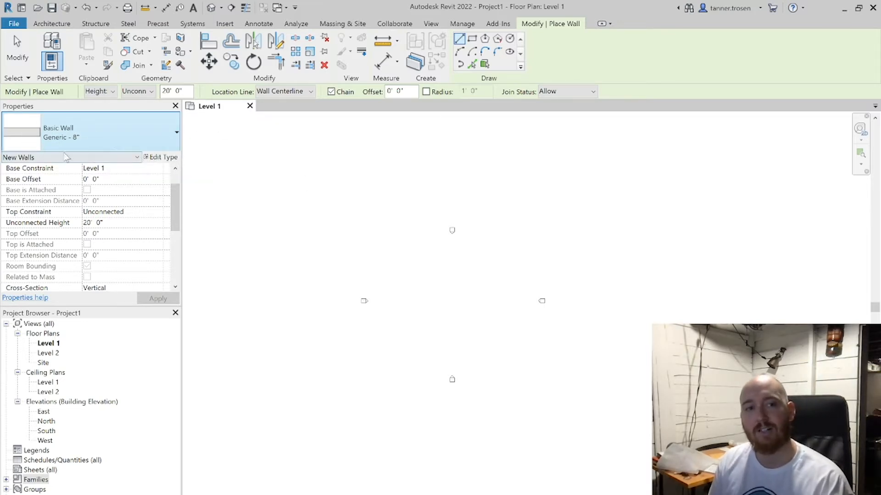
- Look through the available basic and curtain wall types without choosing a different one
{"action": "left_click", "coordinate": [101, 123]}
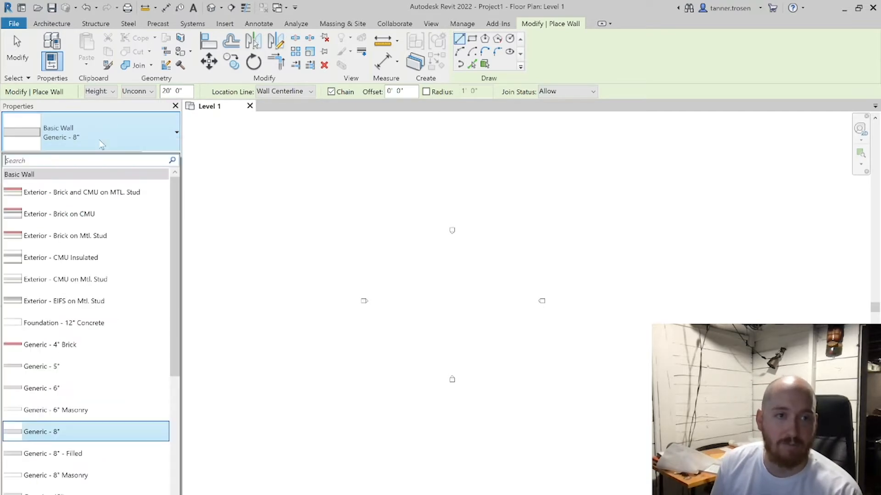
{"action": "scroll", "coordinate": [88, 217], "scroll_direction": "down", "scroll_amount": 4}
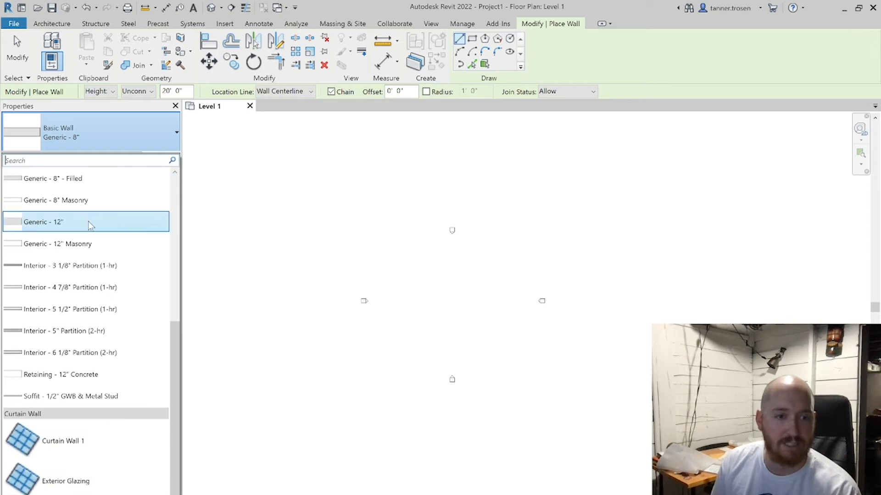
{"action": "scroll", "coordinate": [90, 224], "scroll_direction": "down", "scroll_amount": 1}
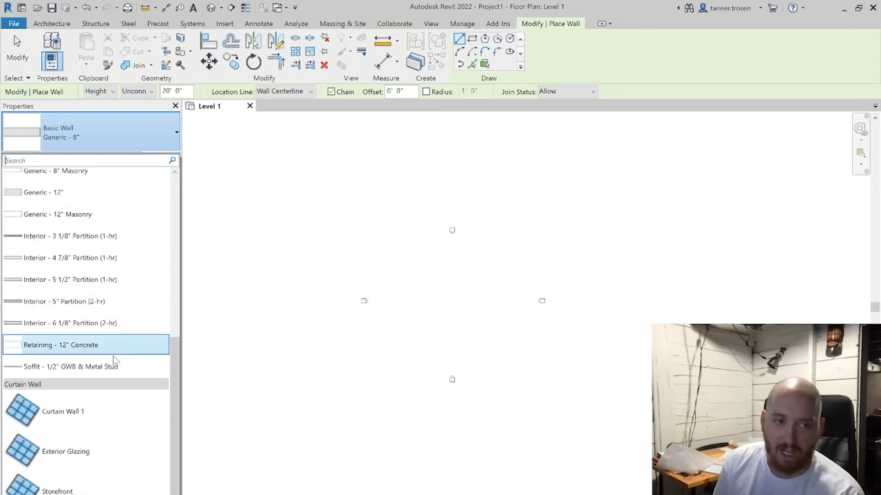
{"action": "scroll", "coordinate": [113, 356], "scroll_direction": "up", "scroll_amount": 6}
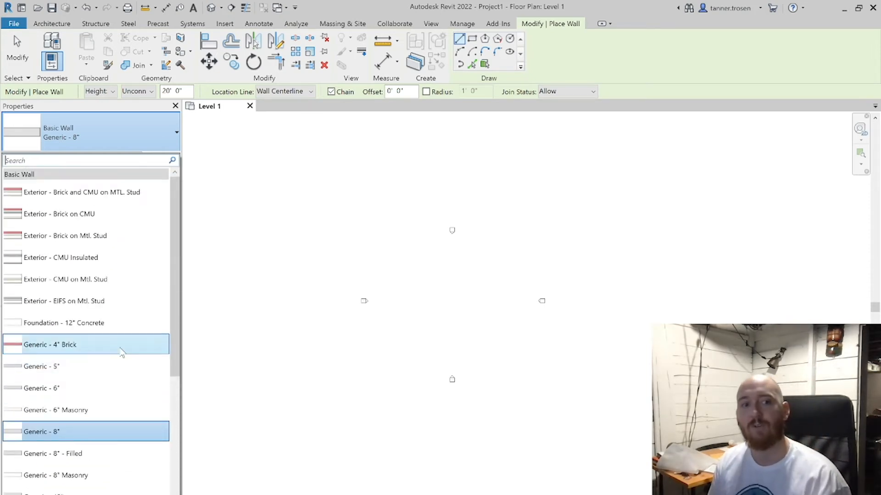
{"action": "left_click", "coordinate": [162, 127]}
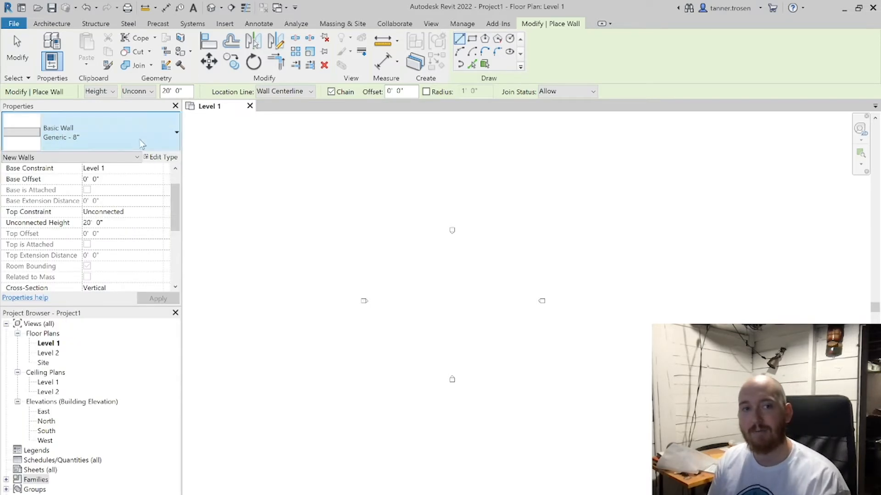
- Duplicate the Generic - 8" wall type under the name Generic - 10"
{"action": "left_click", "coordinate": [170, 157]}
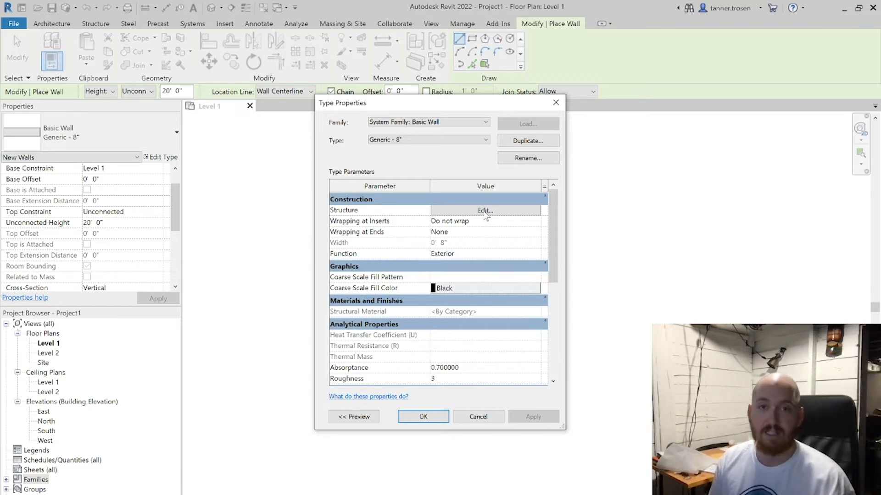
{"action": "left_click", "coordinate": [527, 142]}
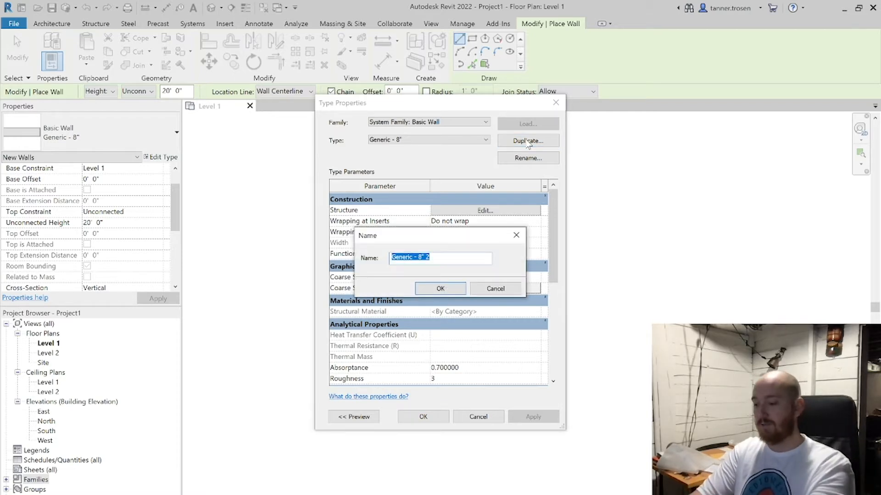
{"action": "key", "text": "Right"}
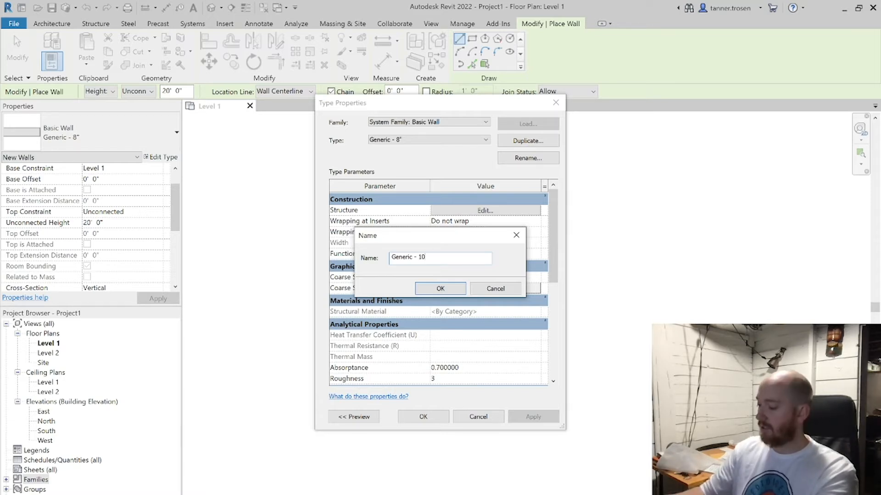
{"action": "key", "text": "Return"}
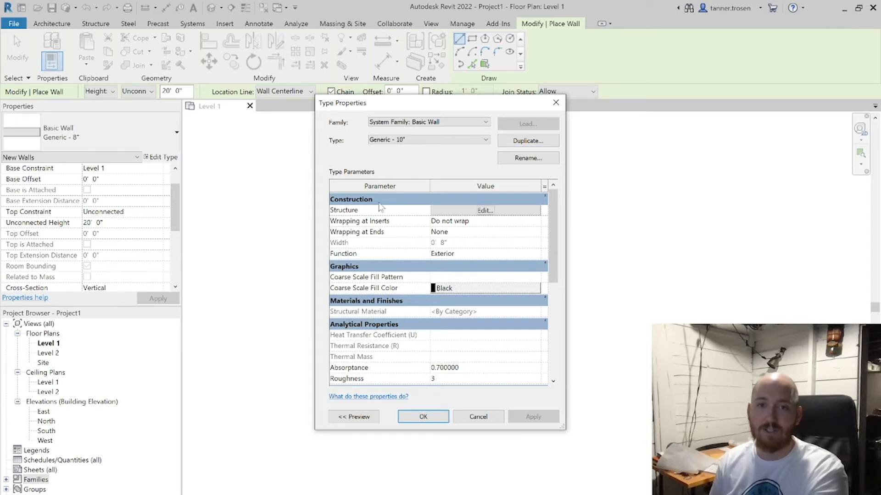
- Set the thickness of the structure layer in the new wall type's assembly to 10"
{"action": "left_click", "coordinate": [447, 202]}
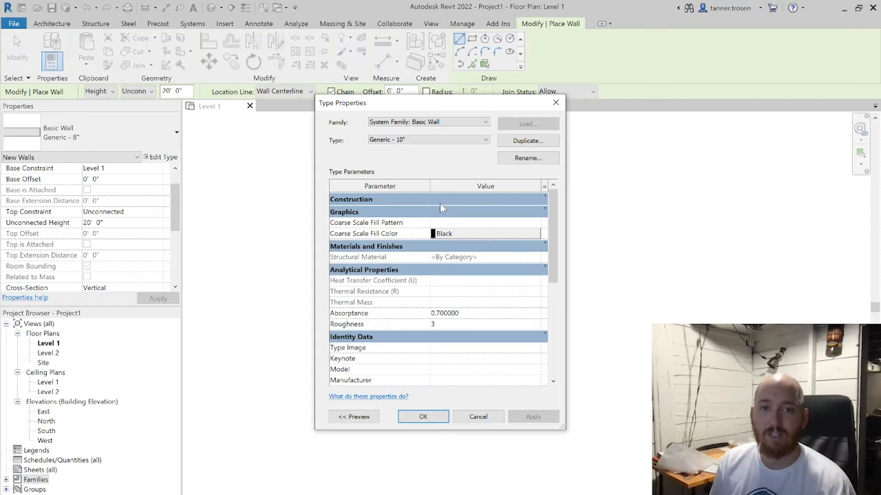
{"action": "left_click", "coordinate": [439, 203]}
{"action": "left_click", "coordinate": [448, 211]}
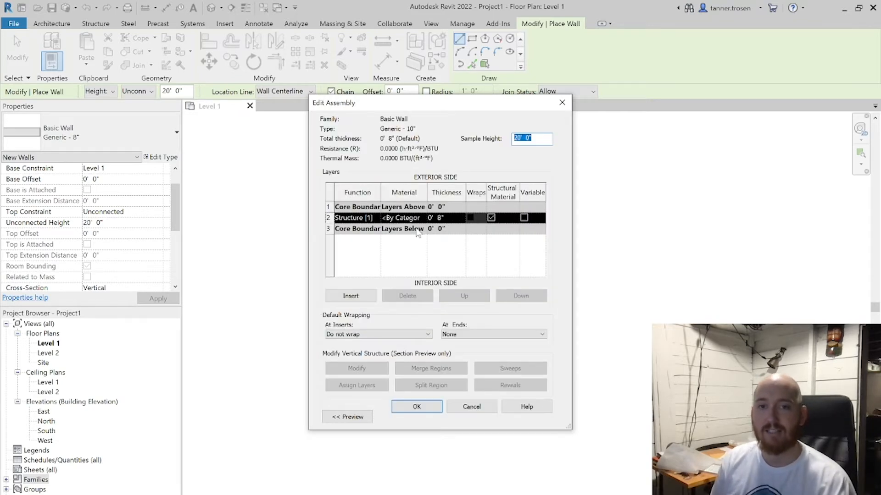
{"action": "left_click", "coordinate": [442, 225]}
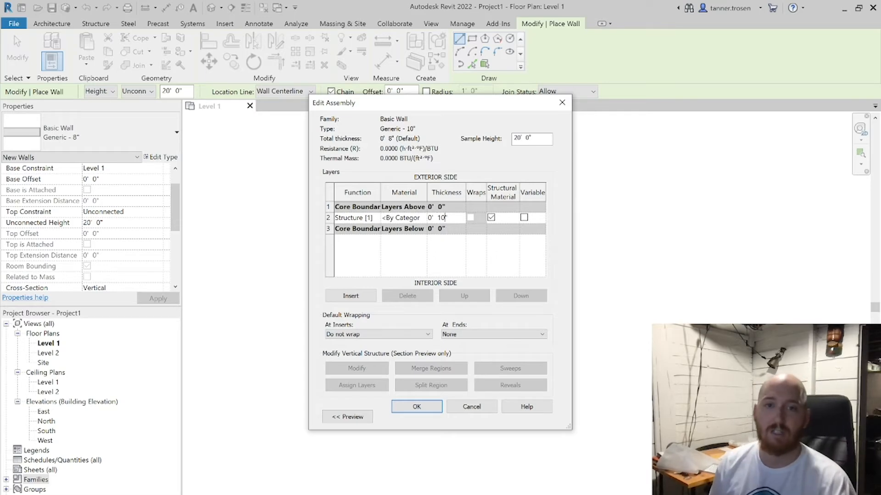
{"action": "left_click", "coordinate": [425, 218]}
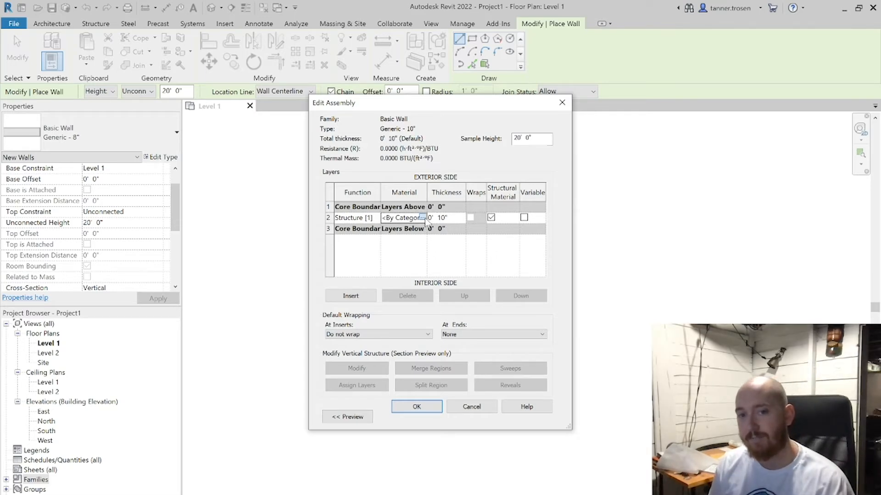
- Create a new material named Brick Wall, assign it to the structure layer and accept the wall type changes
{"action": "left_click", "coordinate": [421, 218]}
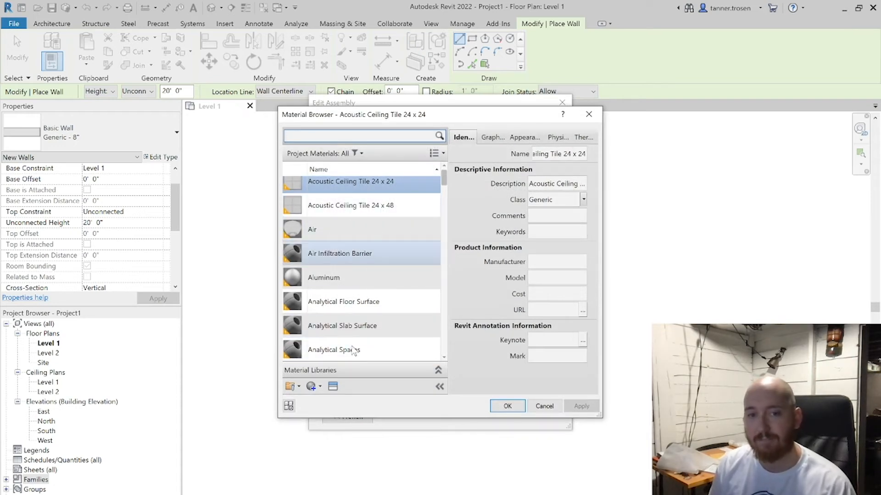
{"action": "left_click", "coordinate": [316, 389]}
{"action": "left_click", "coordinate": [322, 400]}
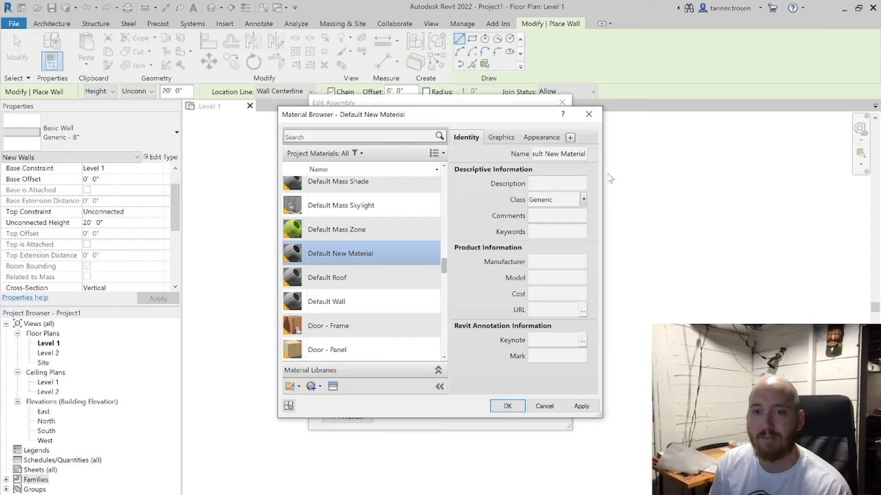
{"action": "left_click_drag", "start_coordinate": [603, 192], "coordinate": [763, 193]}
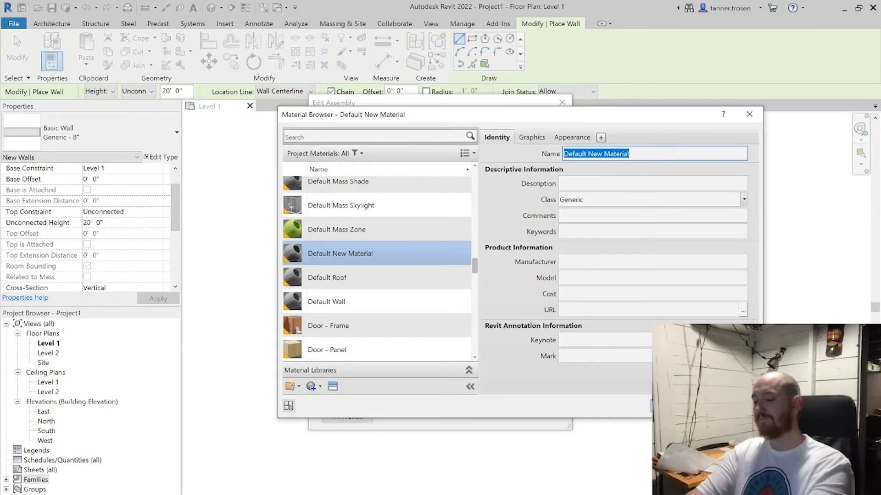
{"action": "type", "text": "Brick Wall"}
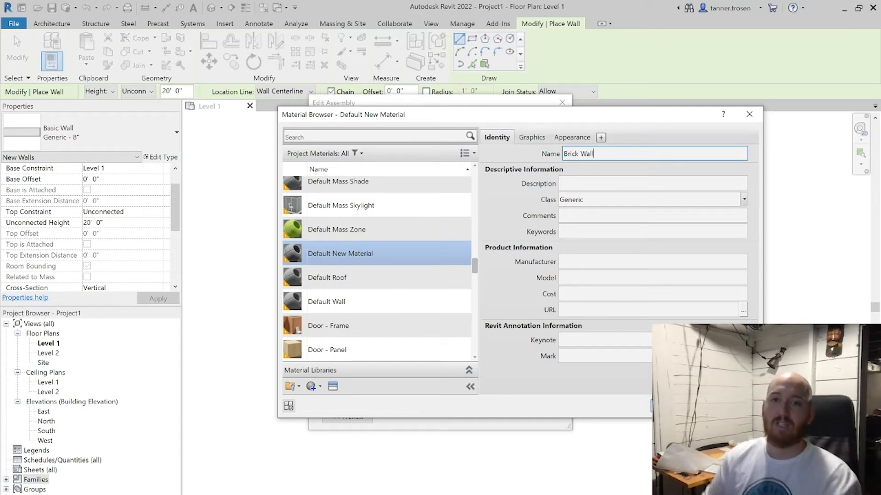
{"action": "left_click", "coordinate": [666, 406]}
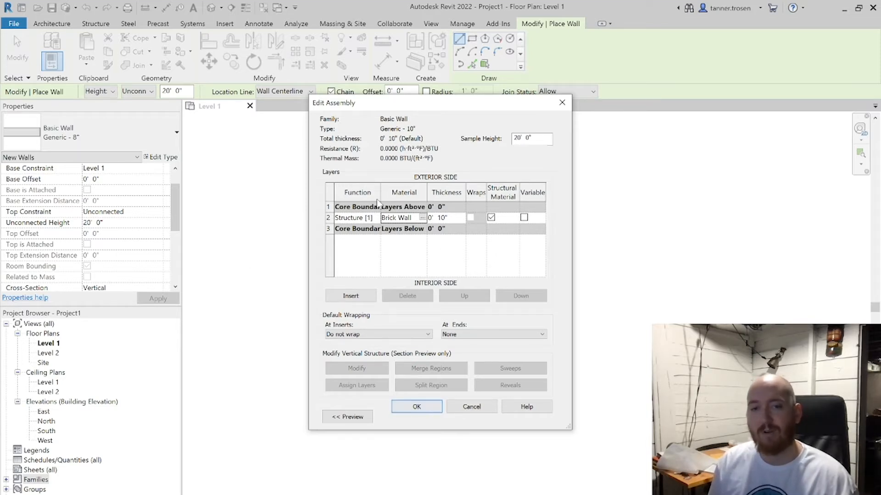
{"action": "left_click", "coordinate": [416, 407]}
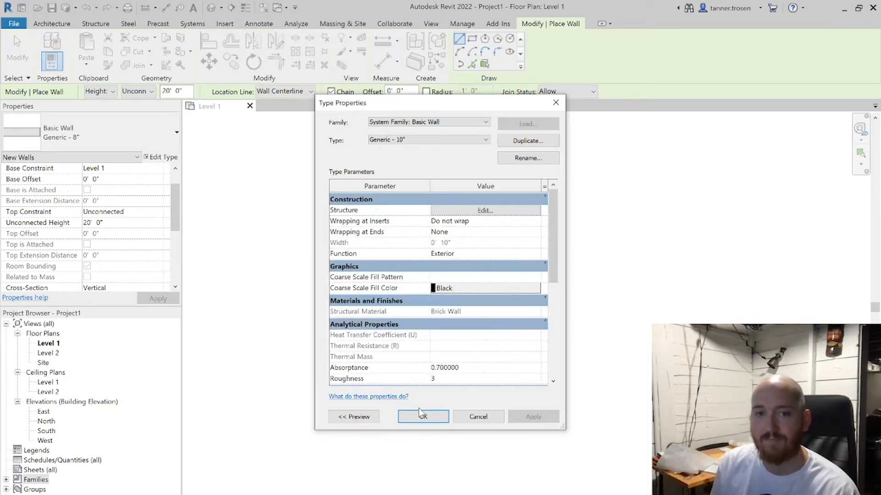
{"action": "left_click", "coordinate": [440, 416]}
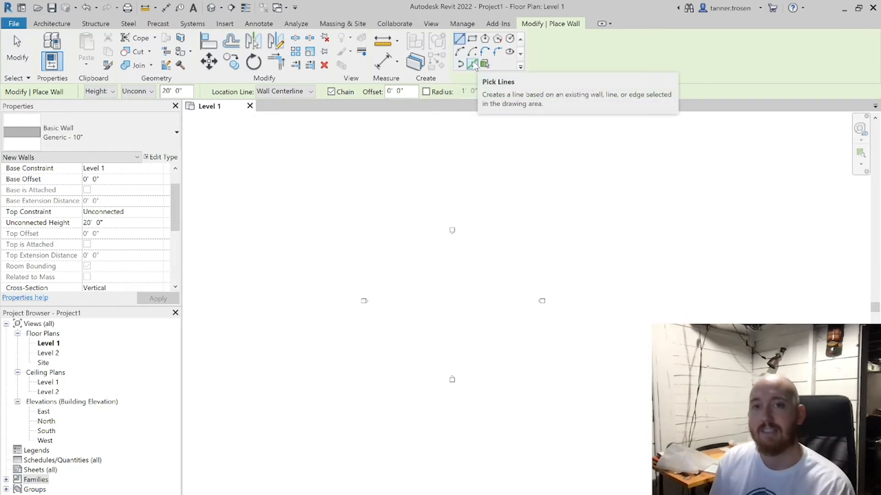
- Draw a horizontal wall 81' 6" long running east along the north side of the Level 1 plan
{"action": "left_click", "coordinate": [393, 246]}
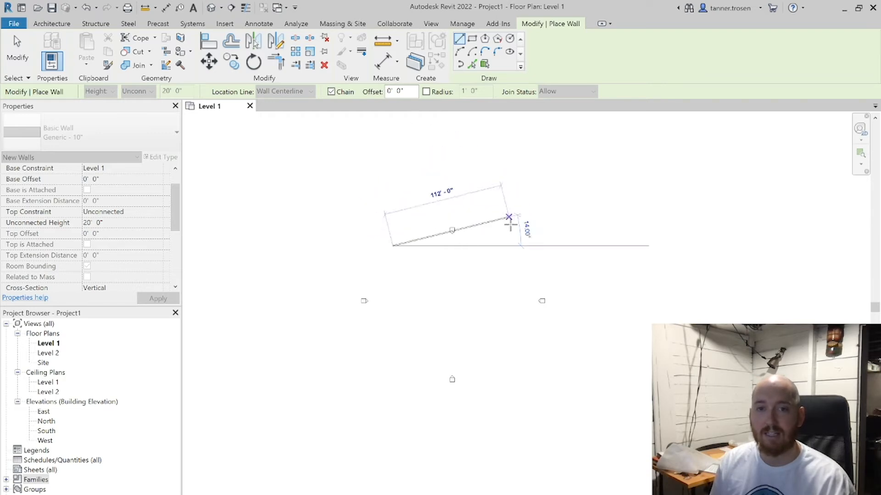
{"action": "scroll", "coordinate": [520, 252], "scroll_direction": "up", "scroll_amount": 3}
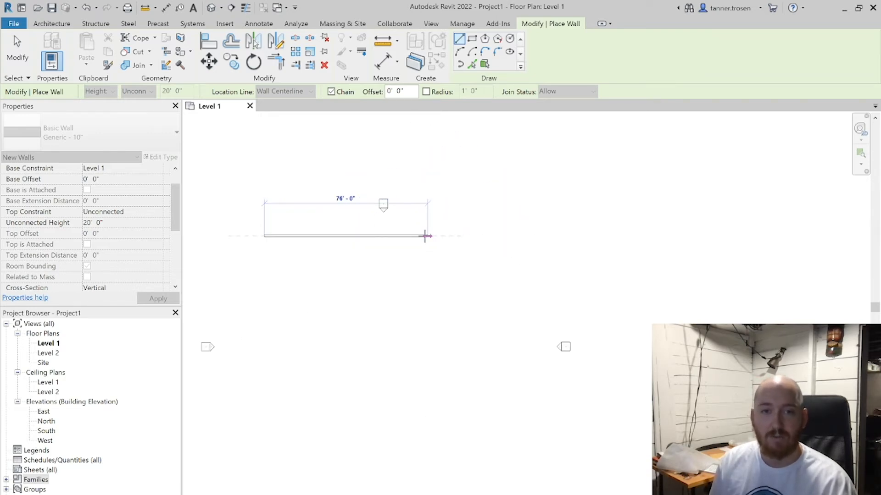
{"action": "middle_click_drag", "start_coordinate": [425, 236], "coordinate": [565, 240]}
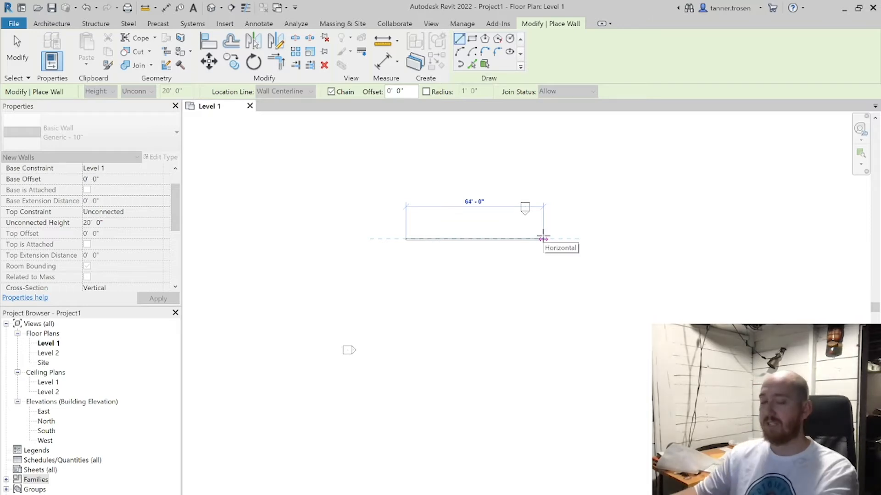
{"action": "type", "text": "81"}
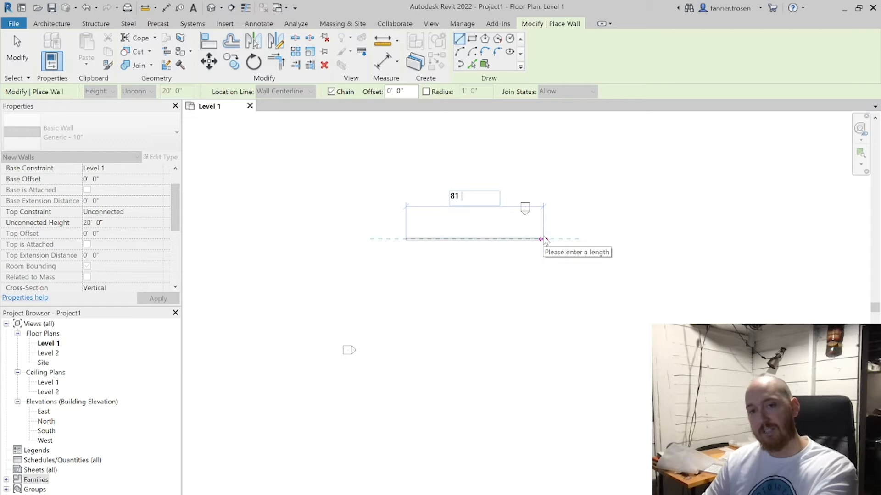
{"action": "type", "text": " 6"}
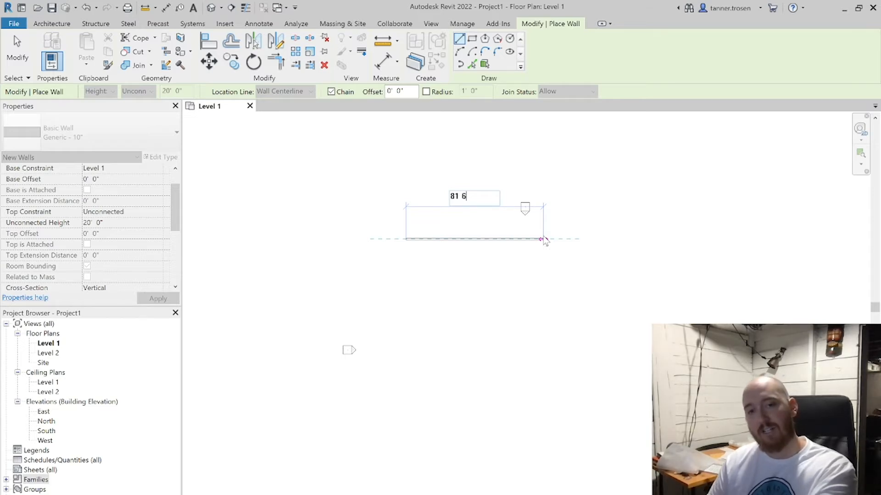
{"action": "key", "text": "Return"}
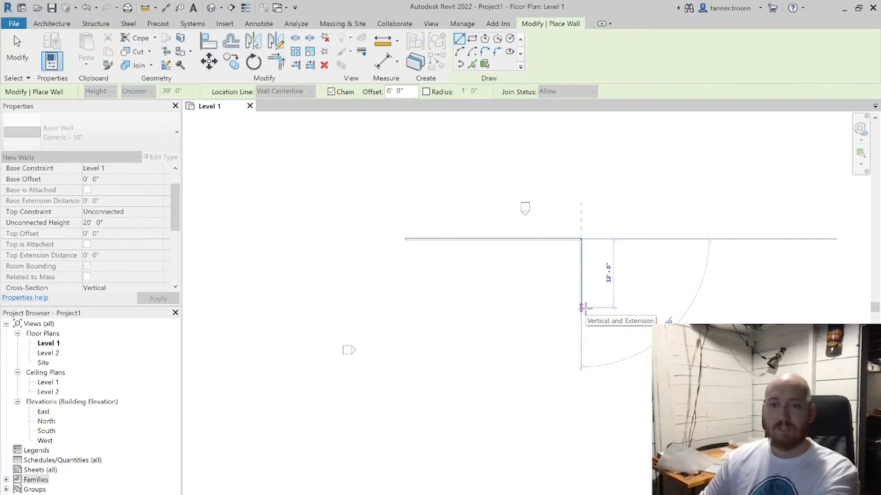
- Continue the chain with a 52' 6" wall running straight south from the north wall's east end
{"action": "type", "text": "52'"}
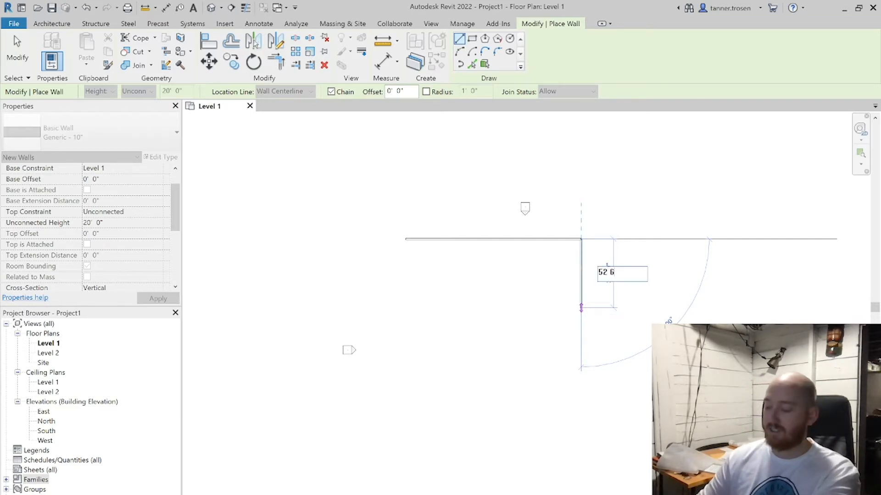
{"action": "type", "text": " - 6"}
{"action": "key", "text": "Return"}
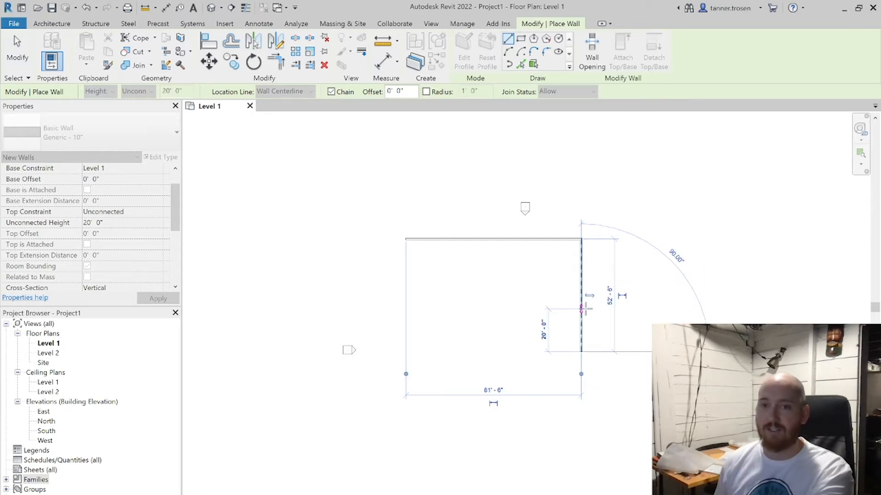
- Continue the chain with an 81' 6" wall running west and close the rectangle with a wall up to the north wall's west endpoint
{"action": "left_click", "coordinate": [582, 352]}
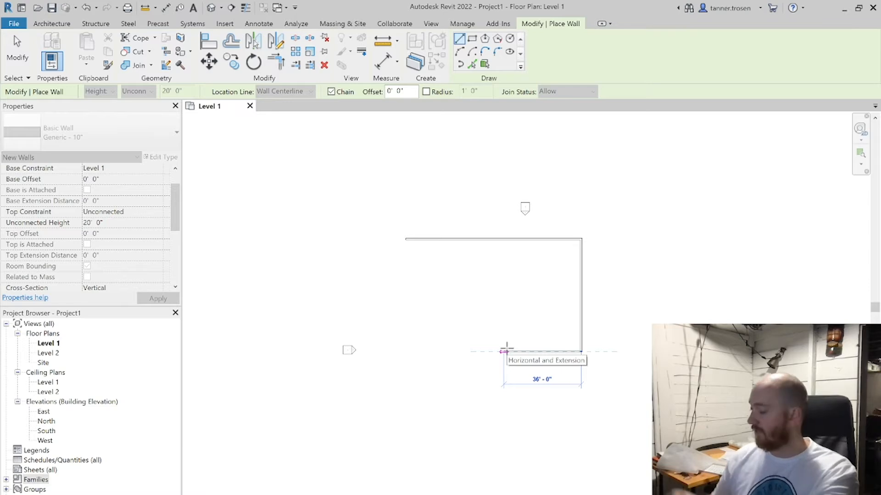
{"action": "type", "text": "8"}
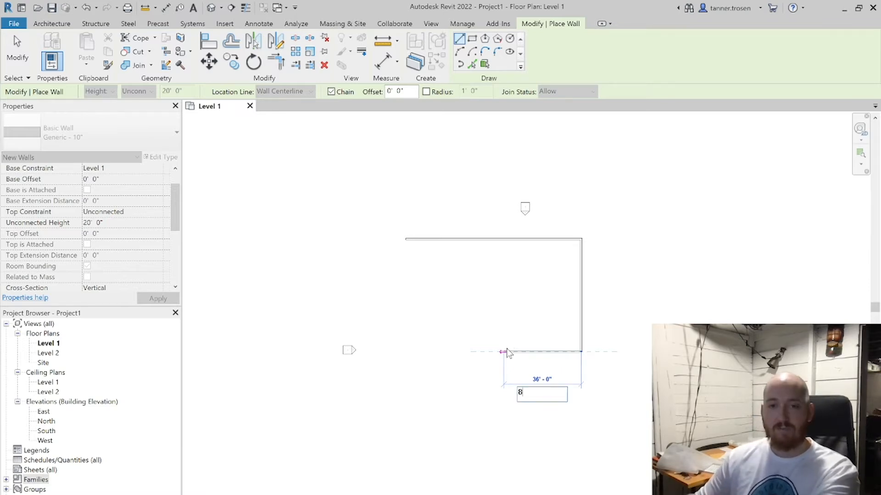
{"action": "type", "text": "1'"}
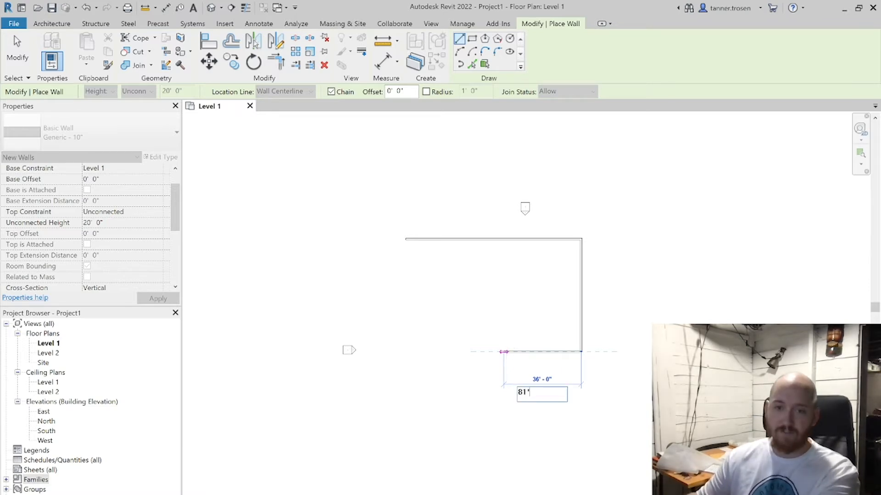
{"action": "type", "text": "6\""}
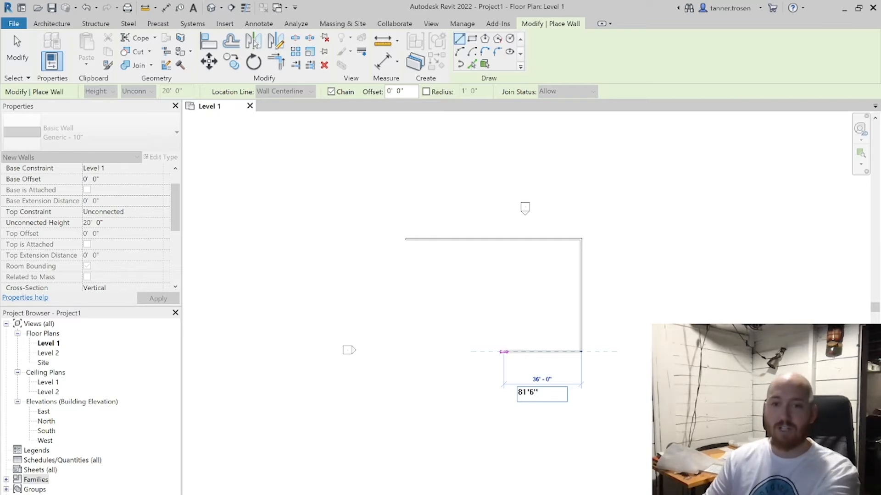
{"action": "key", "text": "Return"}
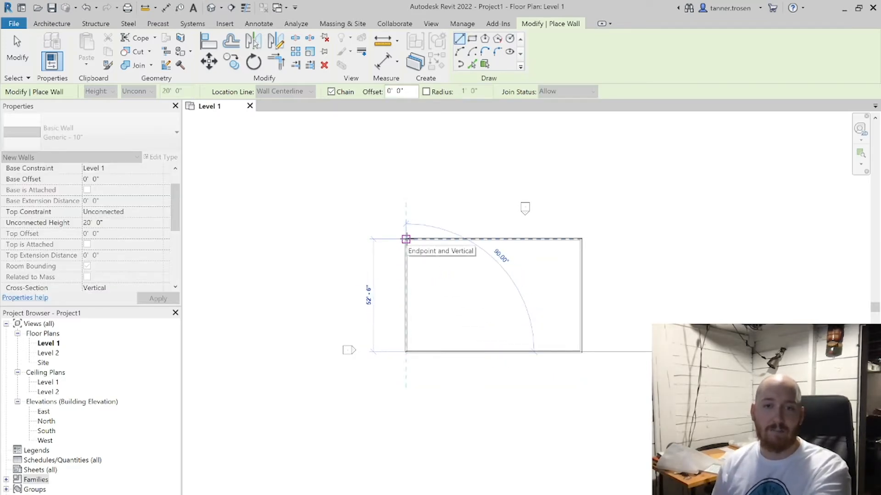
{"action": "left_click", "coordinate": [406, 239]}
{"action": "key", "text": "Escape"}
{"action": "key", "text": "Escape"}
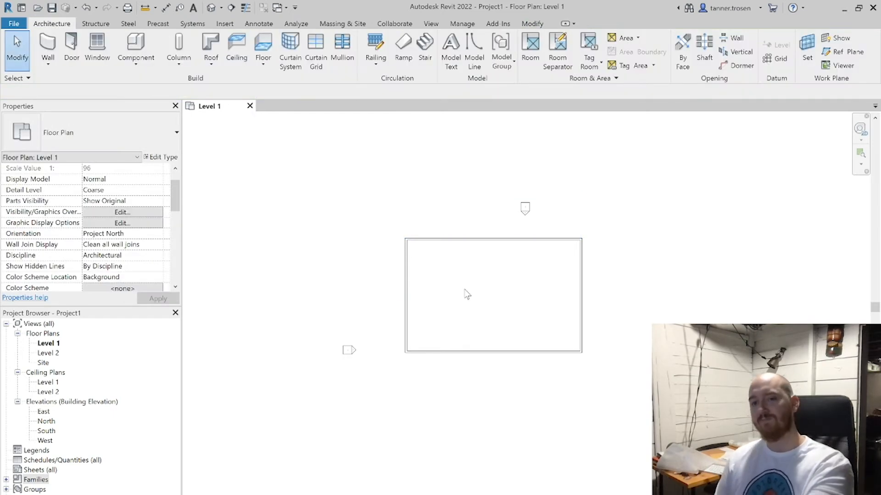
- Draw a separate horizontal wall inside the rectangle and a vertical wall about 16' 6" long, starting 4' 6" south of its east end
{"action": "scroll", "coordinate": [465, 291], "scroll_direction": "up", "scroll_amount": 3}
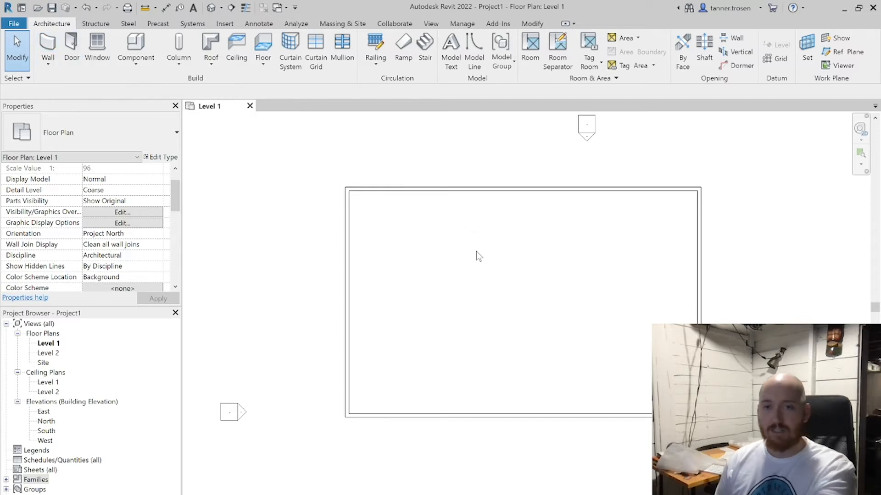
{"action": "key", "text": "w"}
{"action": "key", "text": "a"}
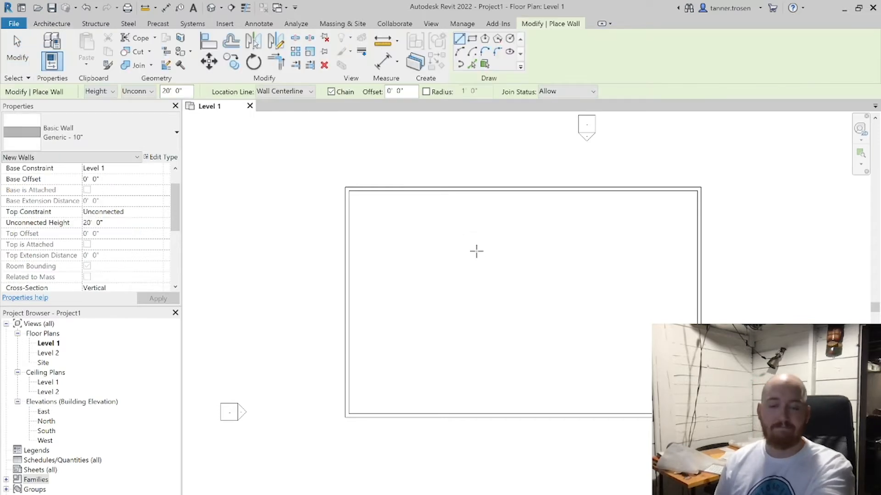
{"action": "left_click", "coordinate": [414, 247]}
{"action": "left_click", "coordinate": [509, 246]}
{"action": "key", "text": "Escape"}
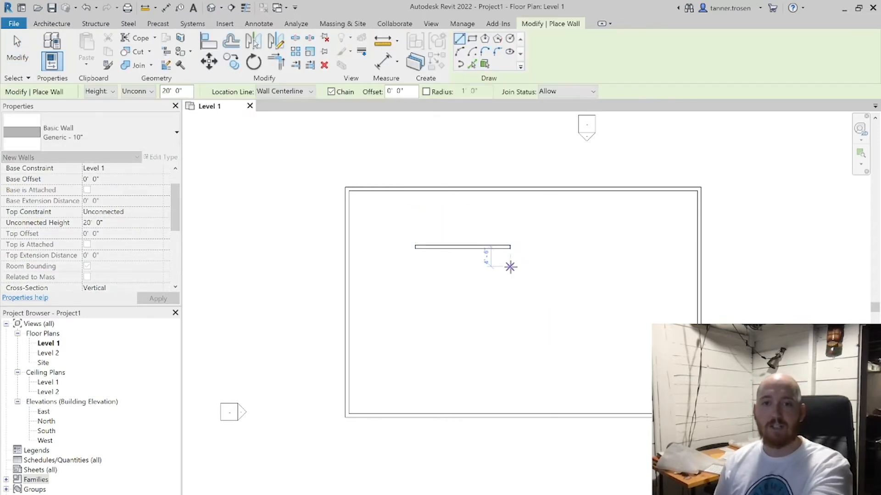
{"action": "left_click", "coordinate": [510, 267]}
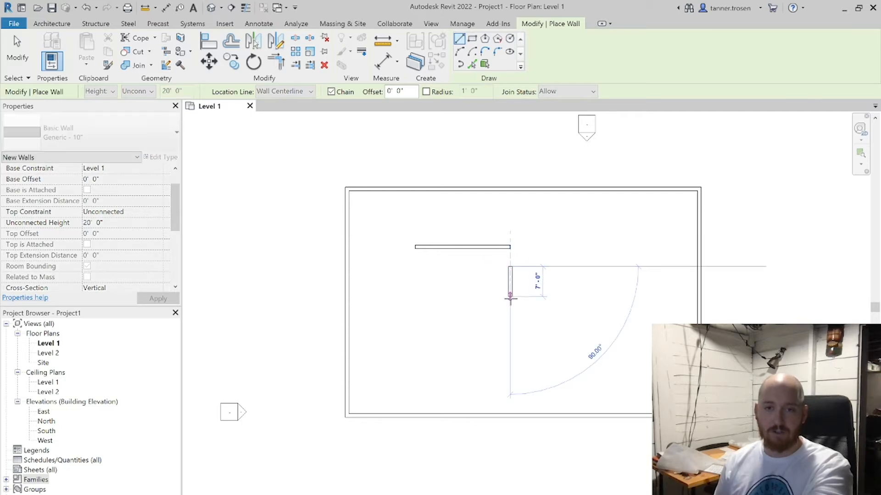
{"action": "left_click", "coordinate": [510, 337]}
{"action": "key", "text": "Escape"}
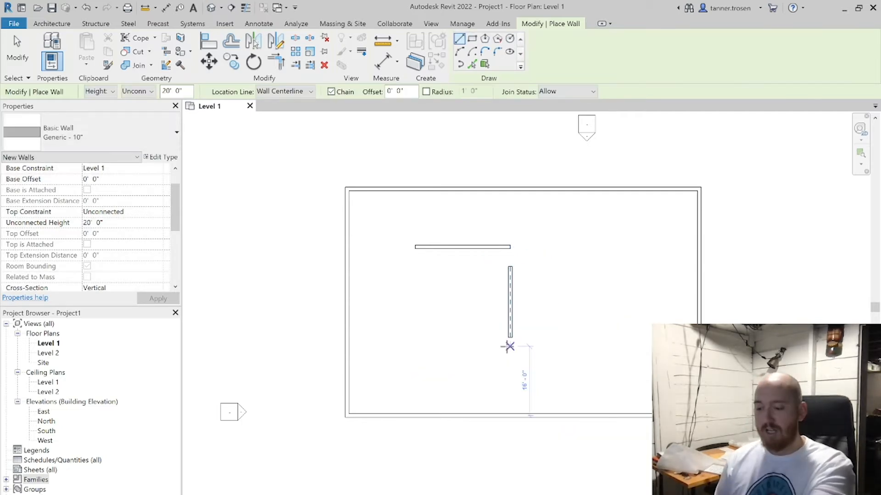
{"action": "key", "text": "Escape"}
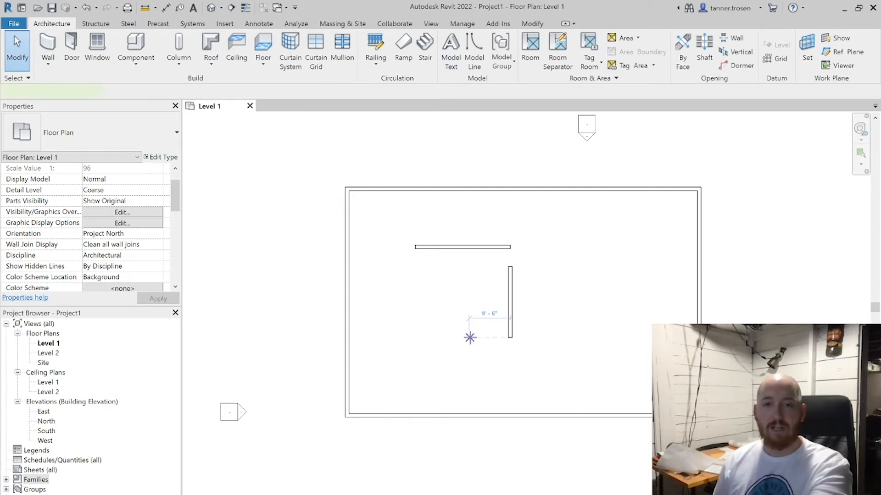
- Draw a second horizontal wall inside the rectangle, in line with and east of the first interior one
{"action": "key", "text": "w"}
{"action": "key", "text": "a"}
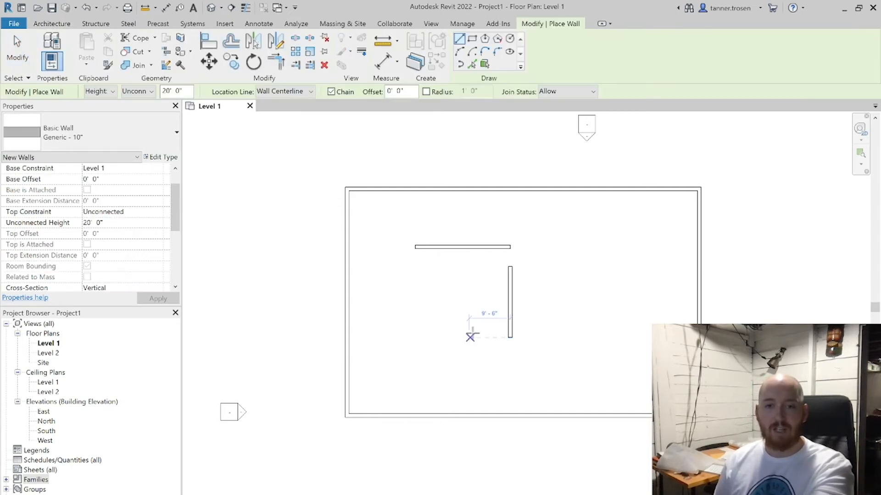
{"action": "left_click", "coordinate": [548, 246]}
{"action": "left_click", "coordinate": [646, 247]}
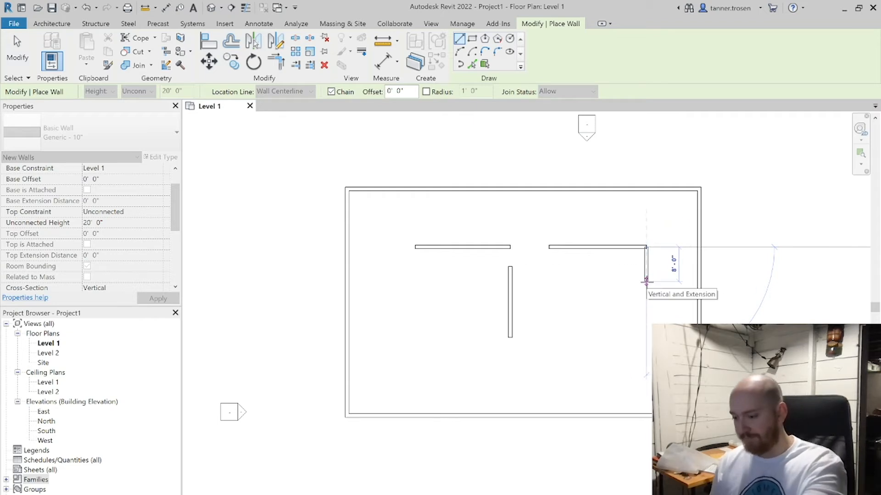
{"action": "key", "text": "Escape"}
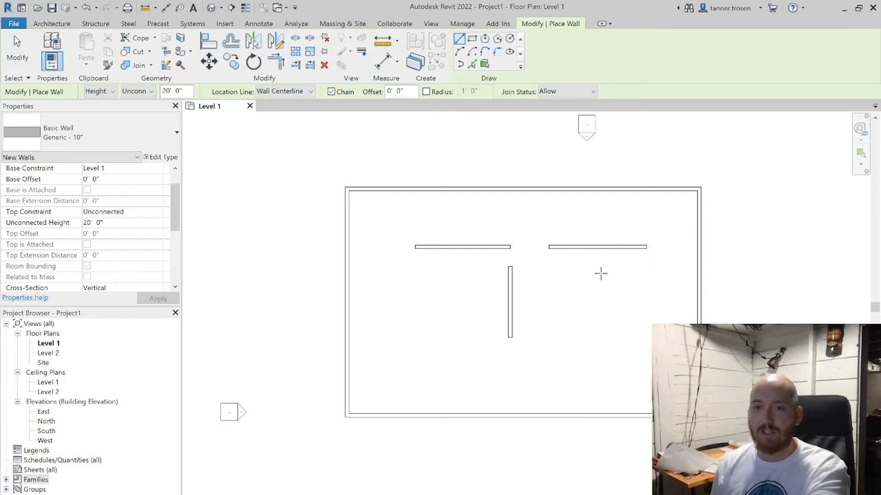
- Draw a detached vertical wall about 17' 6" long south of the east horizontal wall's middle and a short vertical wall farther southeast
{"action": "left_click", "coordinate": [600, 273]}
{"action": "left_click", "coordinate": [600, 350]}
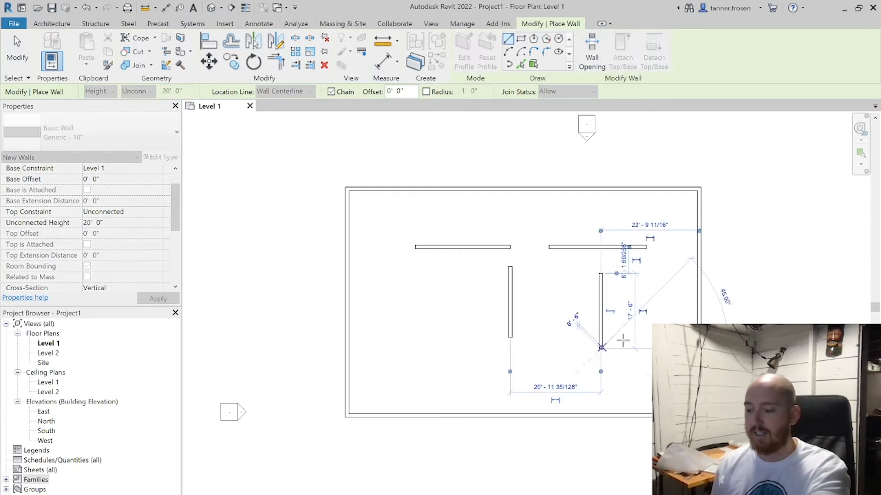
{"action": "key", "text": "Escape"}
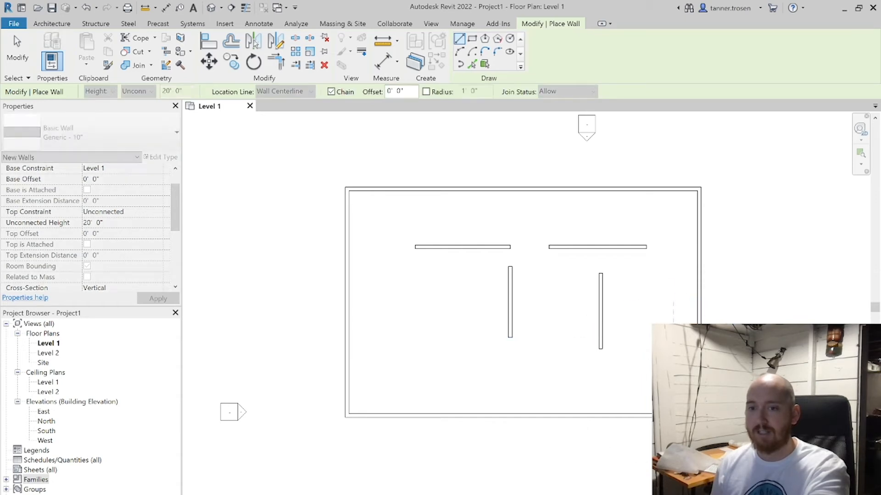
{"action": "left_click", "coordinate": [682, 406]}
{"action": "key", "text": "Escape"}
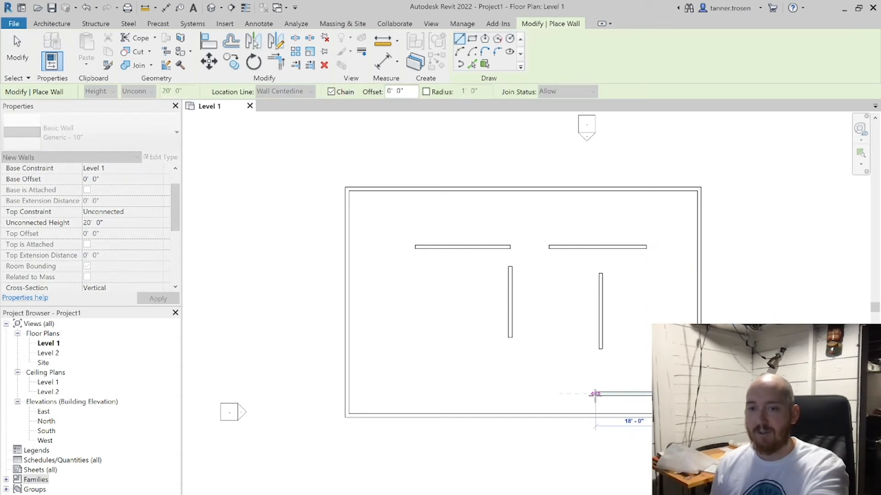
{"action": "key", "text": "Escape"}
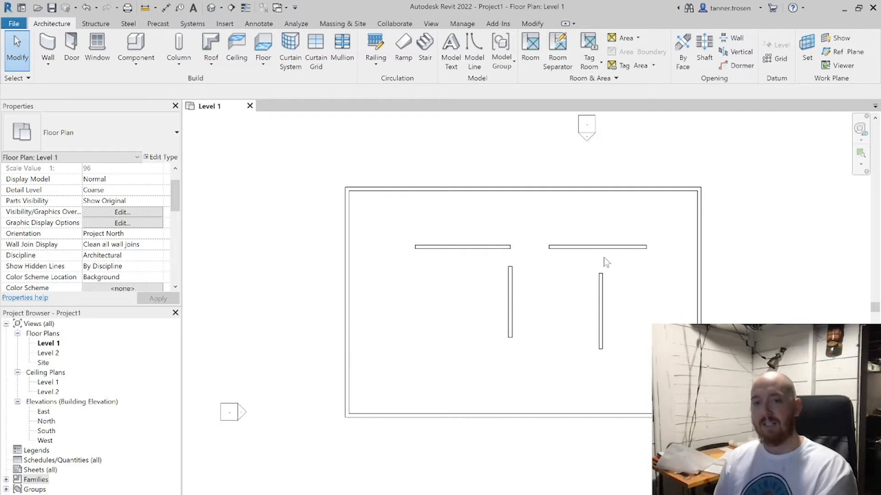
- Move the west interior vertical wall 5" west and south until its north end aligns with the neighbouring vertical wall's north end
{"action": "scroll", "coordinate": [572, 280], "scroll_direction": "up", "scroll_amount": 3}
{"action": "scroll", "coordinate": [572, 281], "scroll_direction": "down", "scroll_amount": 2}
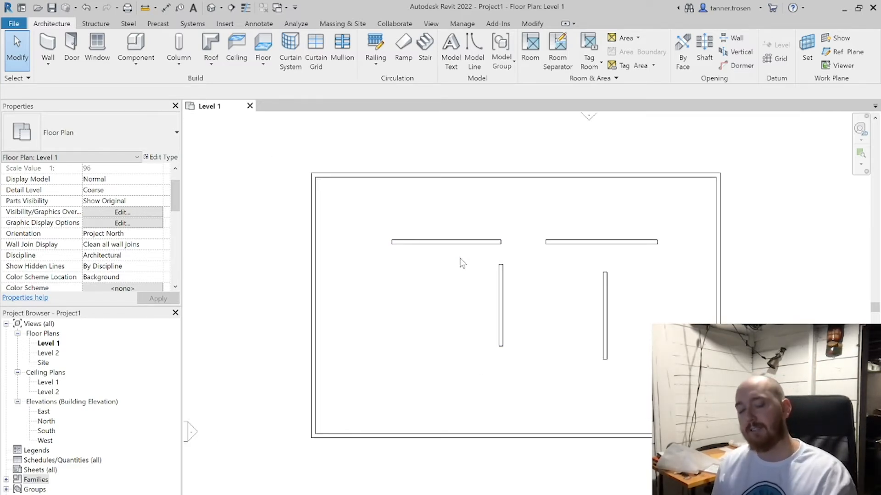
{"action": "left_click", "coordinate": [501, 273]}
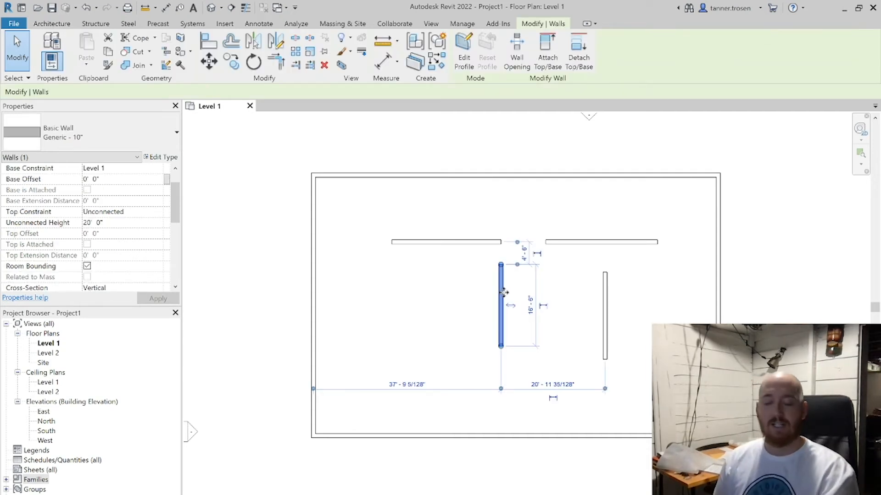
{"action": "left_click_drag", "start_coordinate": [500, 312], "coordinate": [493, 290]}
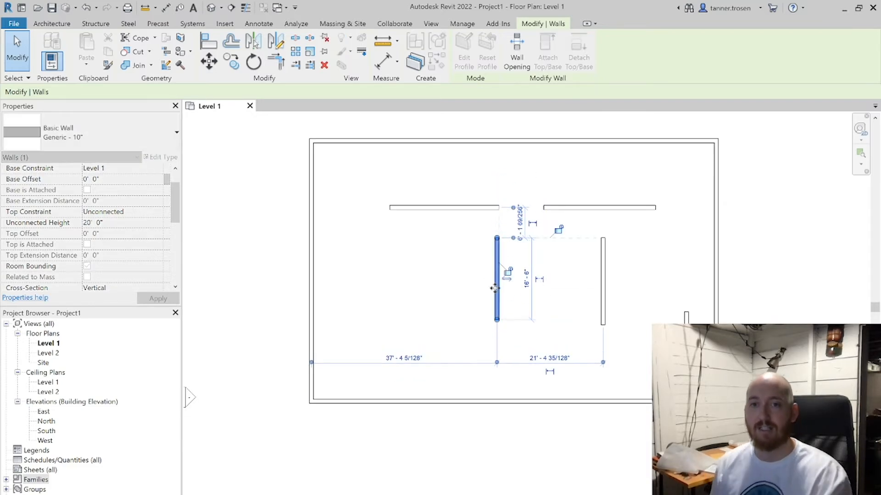
{"action": "scroll", "coordinate": [528, 328], "scroll_direction": "up", "scroll_amount": 2}
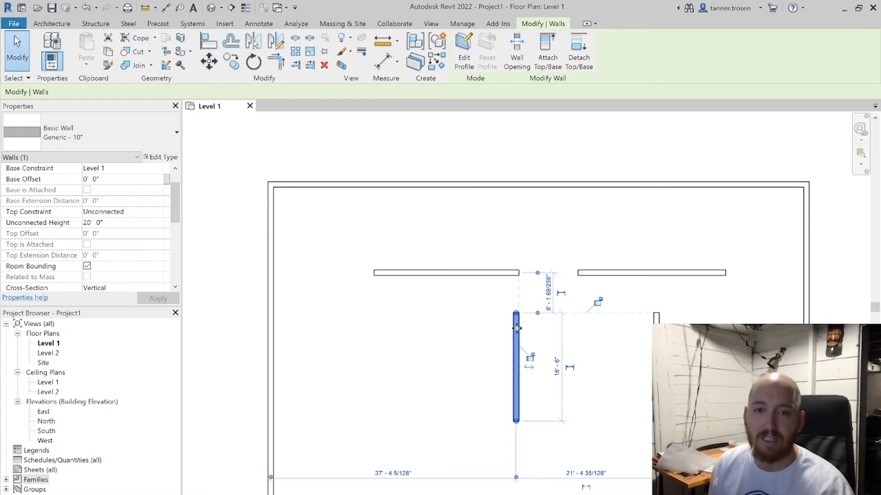
{"action": "left_click", "coordinate": [479, 323]}
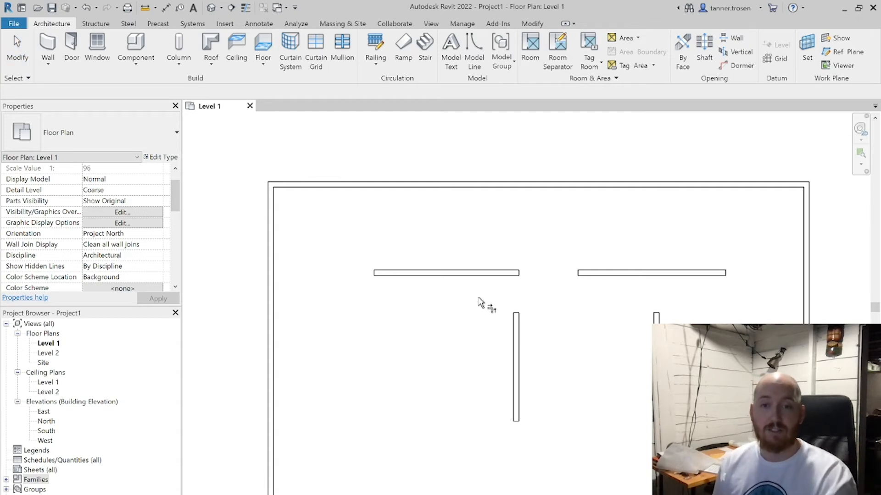
- Trim the west interior vertical wall and the horizontal wall north of it to form a closed corner
{"action": "left_click", "coordinate": [516, 321]}
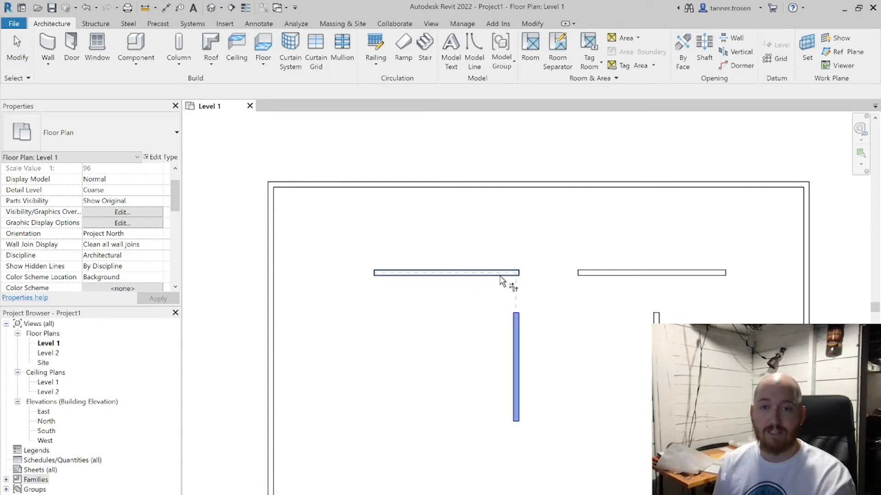
{"action": "left_click", "coordinate": [462, 277]}
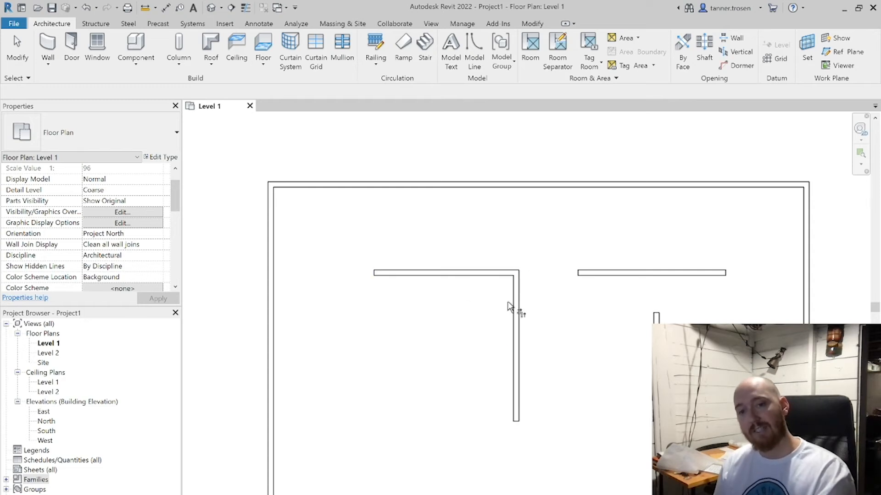
{"action": "key", "text": "Escape"}
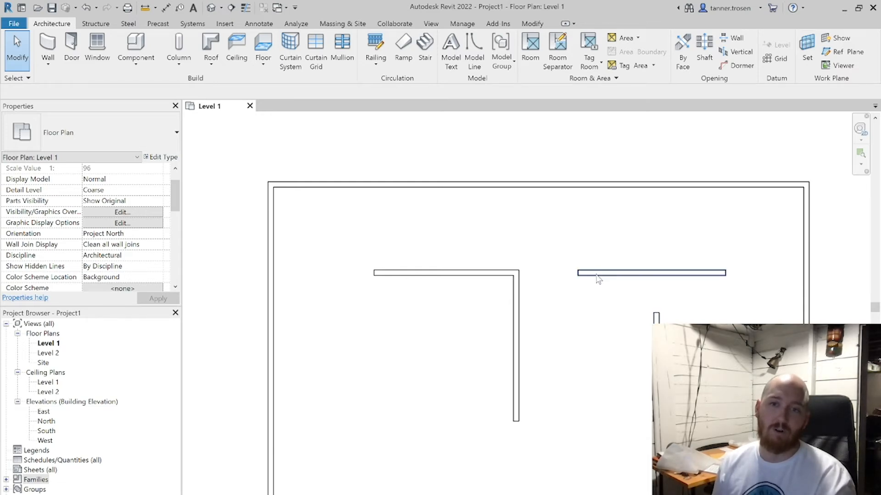
- Draw a vertical wall running south from each end of the east interior horizontal wall
{"action": "key", "text": "w"}
{"action": "key", "text": "a"}
{"action": "left_click", "coordinate": [577, 272]}
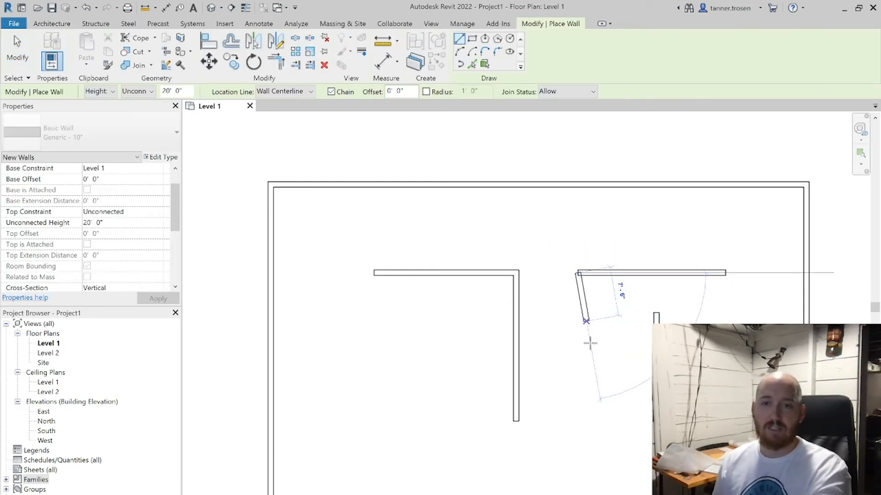
{"action": "left_click", "coordinate": [579, 365]}
{"action": "key", "text": "Escape"}
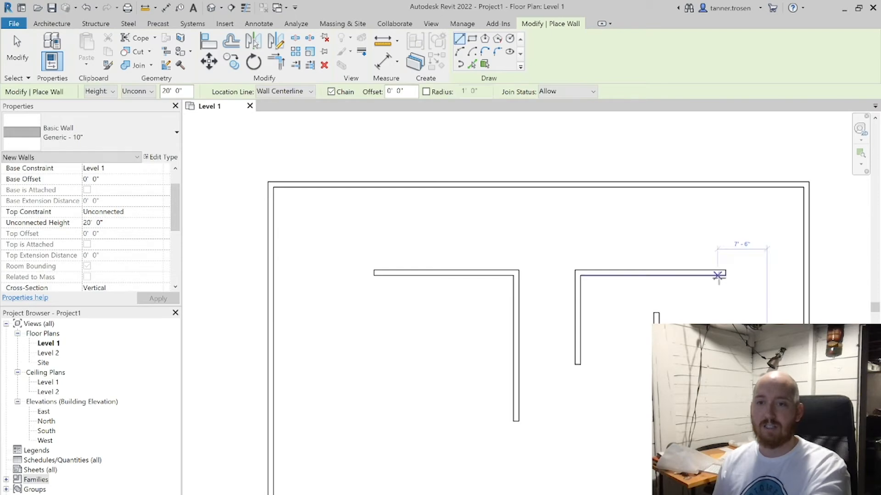
{"action": "left_click", "coordinate": [725, 273]}
{"action": "key", "text": "Escape"}
{"action": "key", "text": "Escape"}
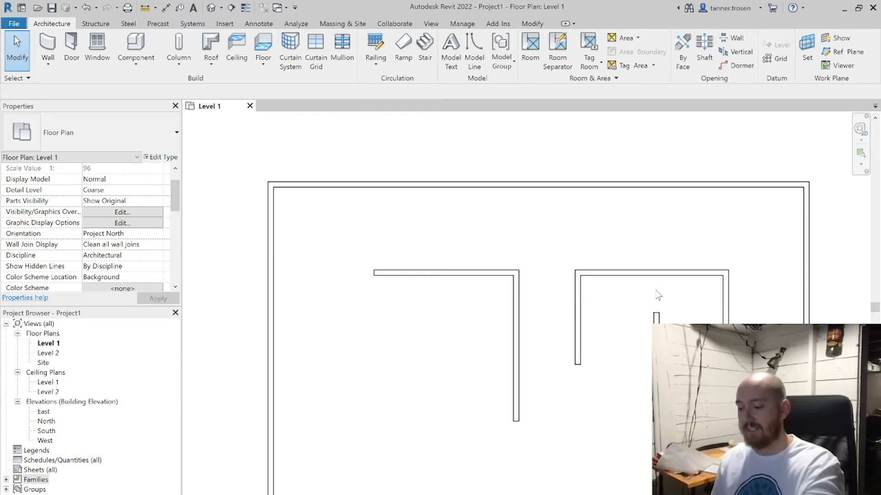
- Try to trim the east horizontal wall and the vertical wall below its middle to a corner, and undo the trim
{"action": "left_click", "coordinate": [619, 273]}
{"action": "left_click", "coordinate": [657, 317]}
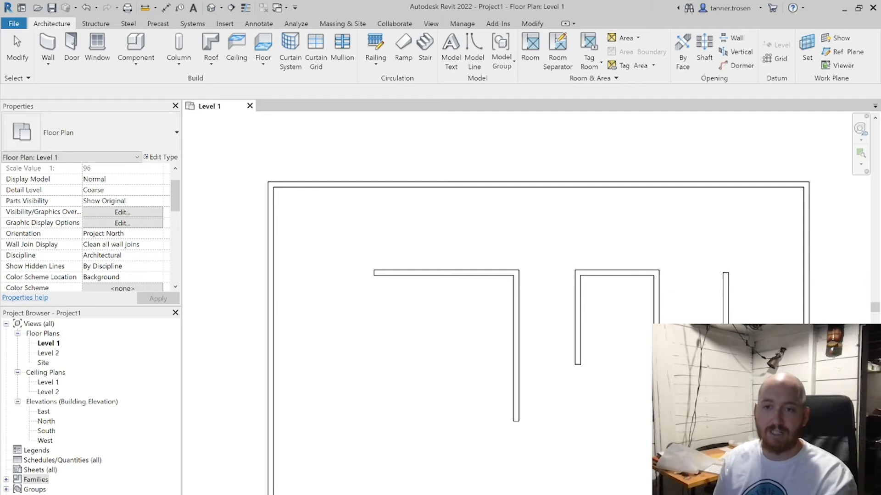
{"action": "key", "text": "Escape"}
{"action": "key", "text": "Escape"}
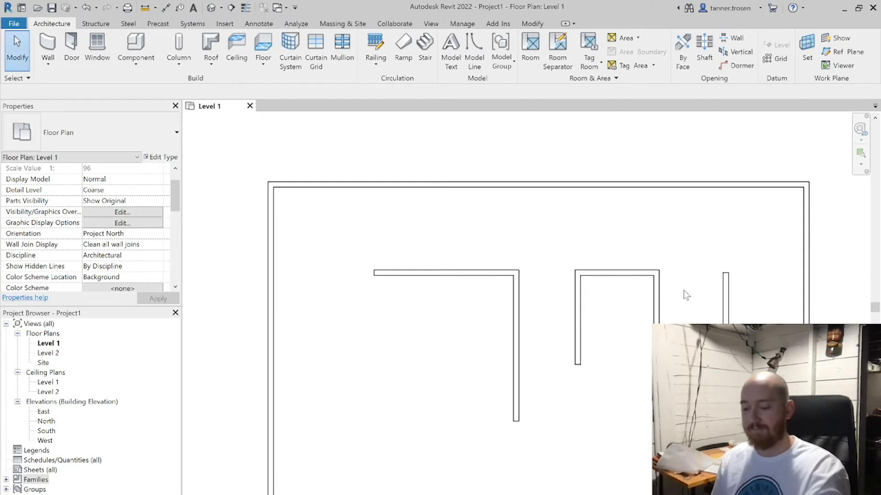
{"action": "key", "text": "ctrl+z"}
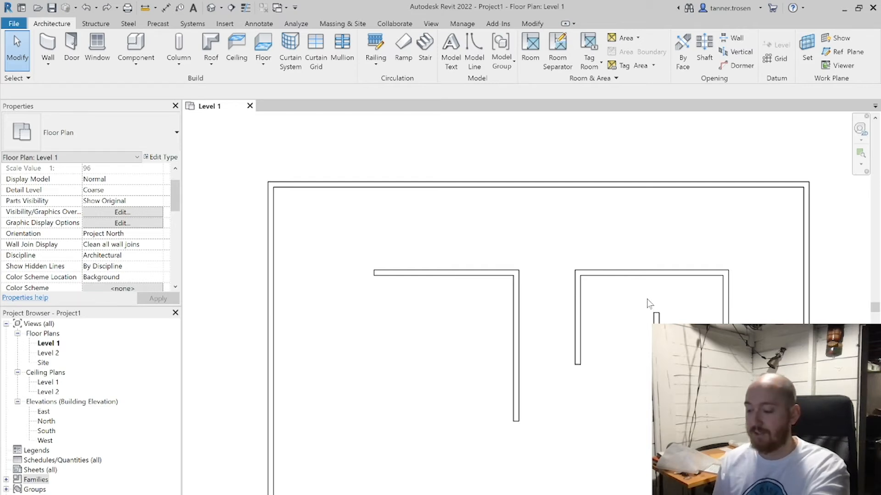
- Extend the middle vertical wall north to the south face of the east interior horizontal wall
{"action": "key", "text": "t"}
{"action": "key", "text": "r"}
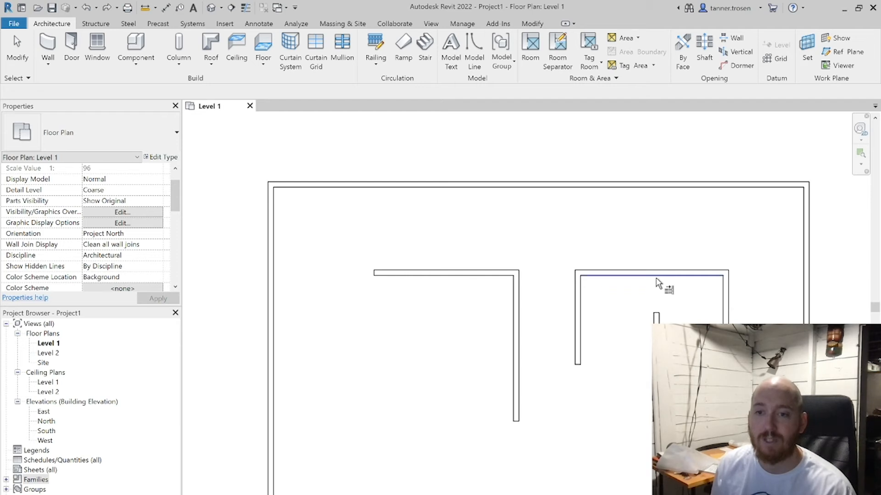
{"action": "left_click", "coordinate": [654, 318]}
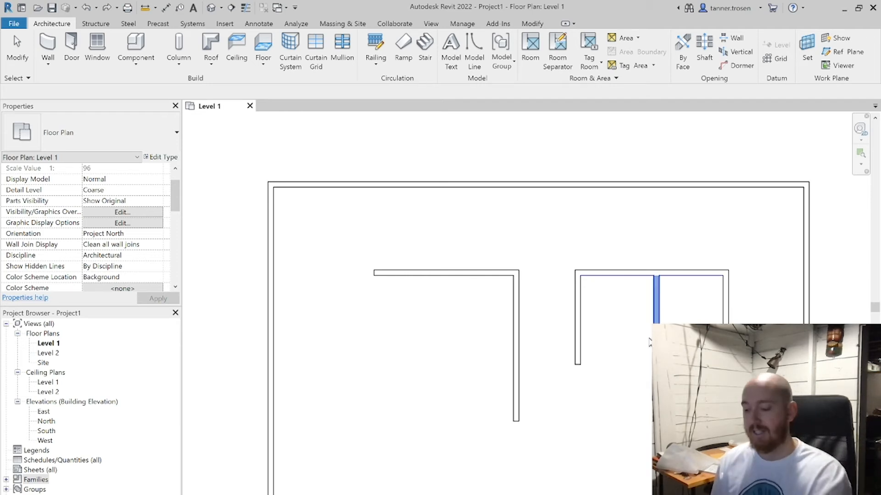
- Undo the middle vertical wall's extension and extend it again to the south face of the east interior horizontal wall
{"action": "key", "text": "Escape"}
{"action": "key", "text": "Escape"}
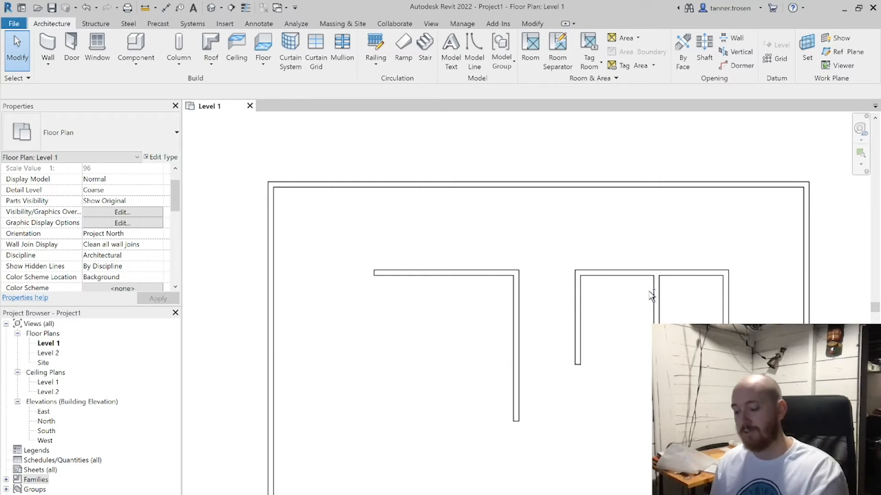
{"action": "key", "text": "ctrl+z"}
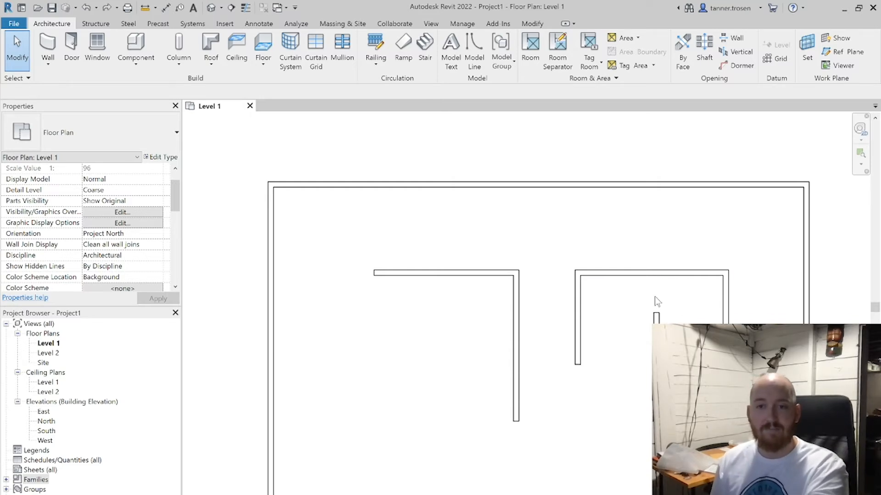
{"action": "key", "text": "Return"}
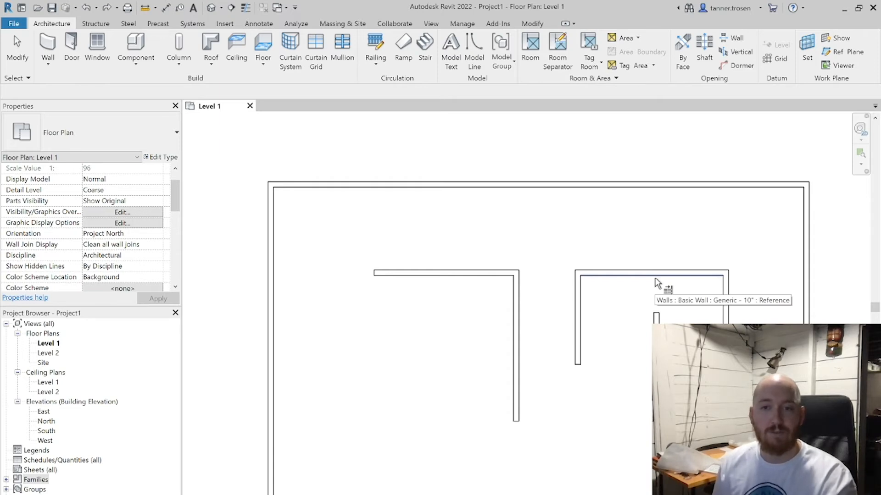
{"action": "left_click", "coordinate": [655, 281]}
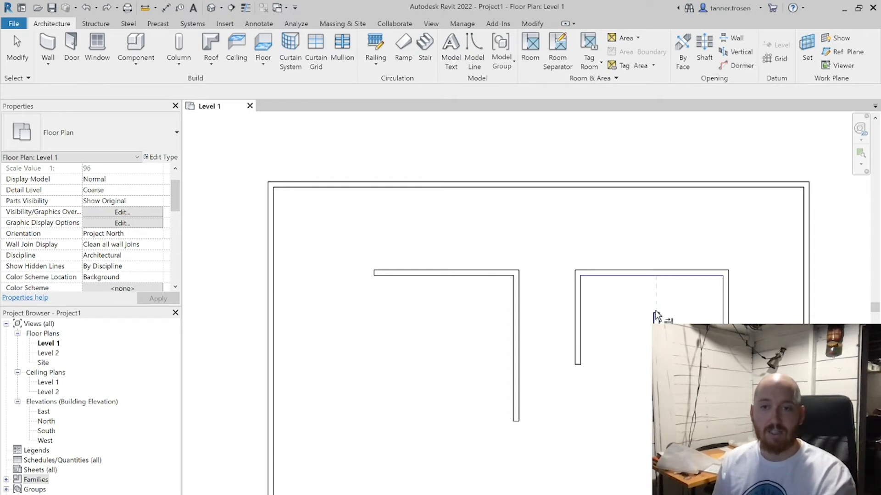
{"action": "left_click", "coordinate": [656, 317]}
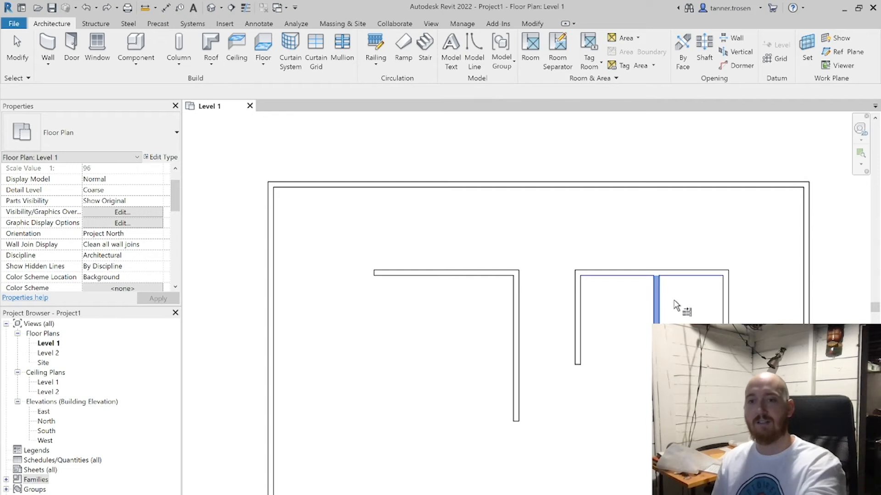
{"action": "key", "text": "Escape"}
{"action": "key", "text": "Escape"}
- Copy the vertical wall at the west horizontal wall's east end westward as four multiple copies, about 5' apart
{"action": "scroll", "coordinate": [686, 306], "scroll_direction": "down", "scroll_amount": 2}
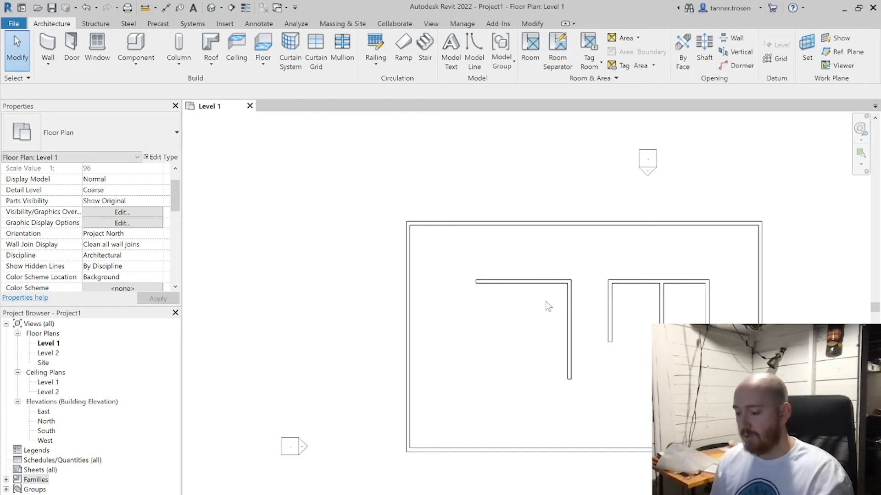
{"action": "left_click", "coordinate": [571, 312]}
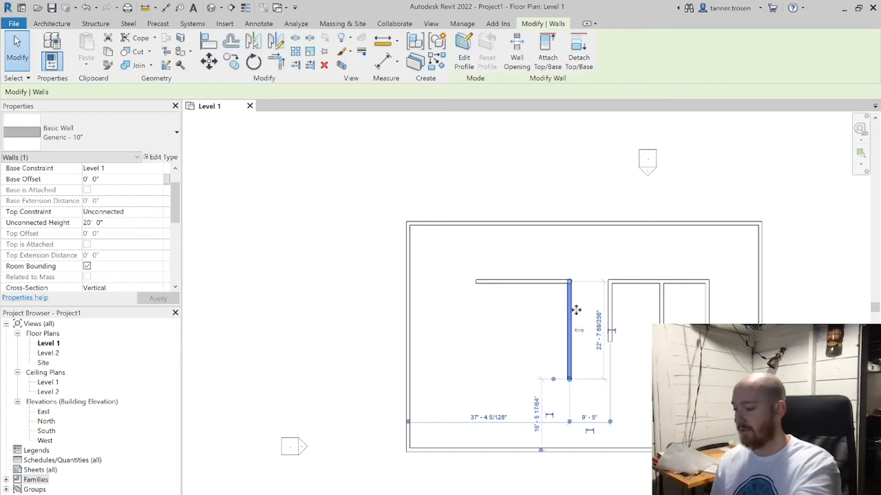
{"action": "key", "text": "c"}
{"action": "key", "text": "c"}
{"action": "left_click", "coordinate": [549, 311]}
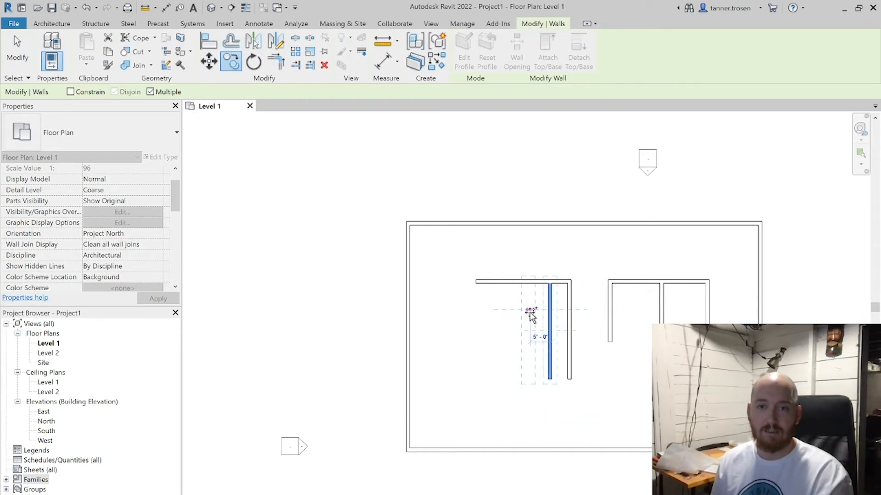
{"action": "left_click", "coordinate": [530, 312]}
{"action": "left_click", "coordinate": [508, 311]}
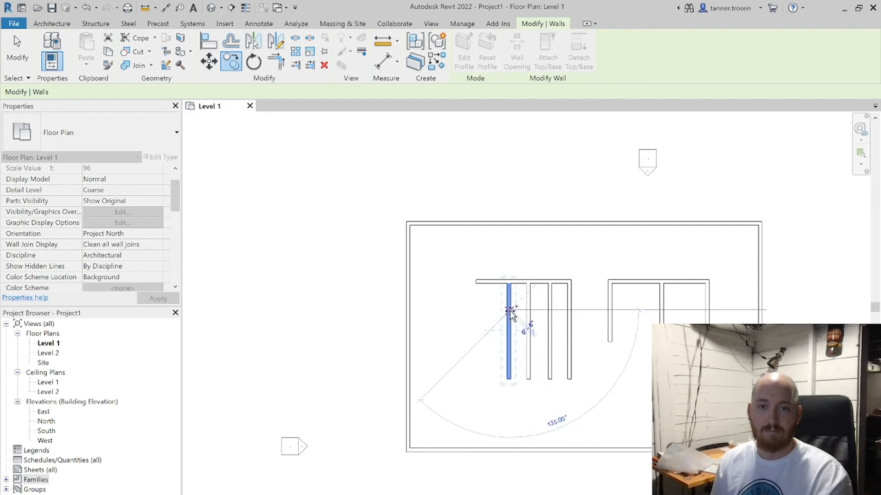
{"action": "left_click", "coordinate": [484, 312]}
{"action": "key", "text": "Escape"}
{"action": "key", "text": "Escape"}
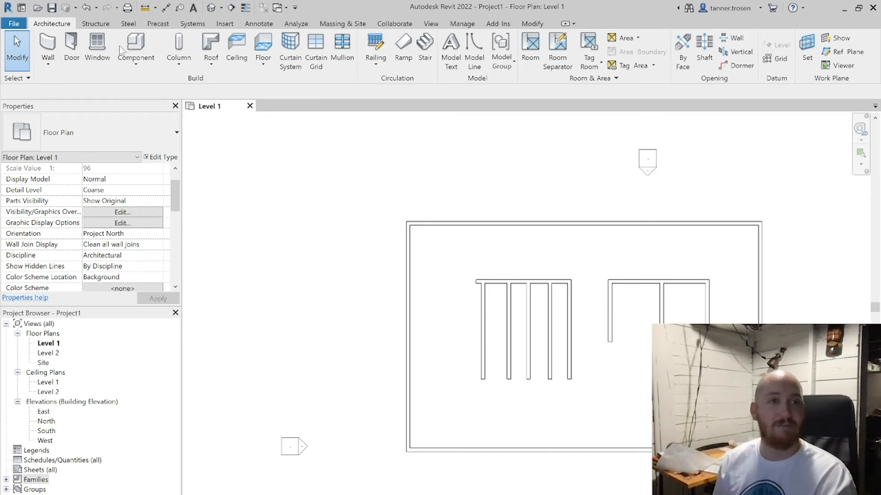
{"action": "left_click", "coordinate": [14, 24]}
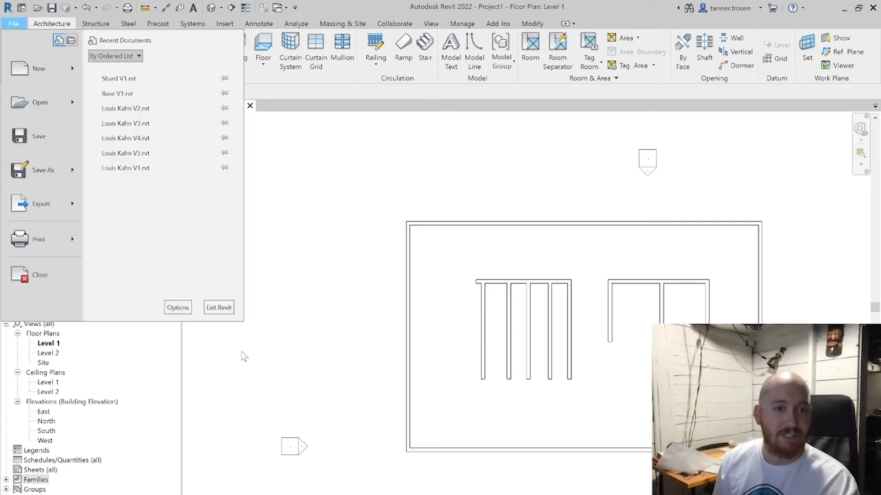
{"action": "left_click", "coordinate": [188, 310]}
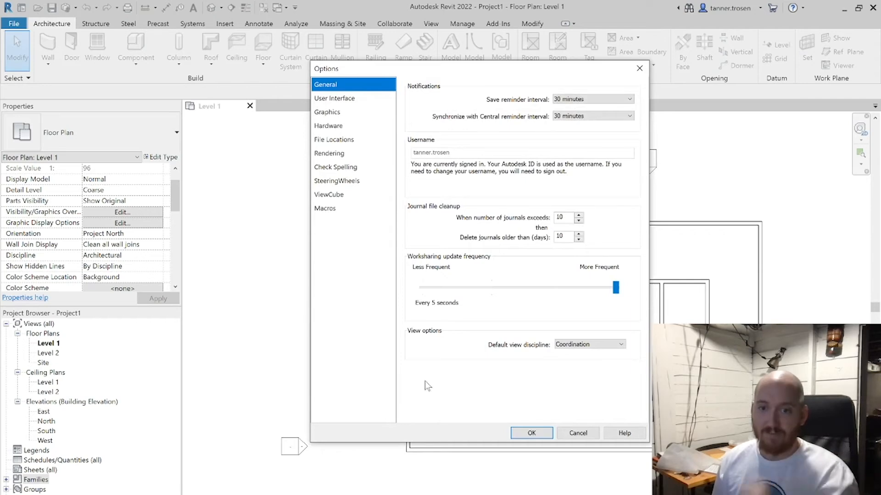
{"action": "left_click", "coordinate": [577, 433]}
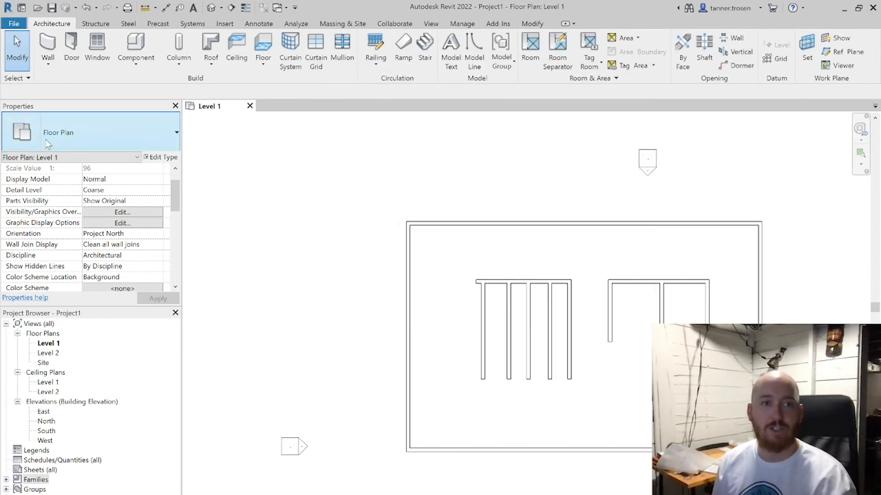
- Search the customizable keyboard shortcuts for "co" and examine the shortcuts assigned to the Copy command
{"action": "left_click", "coordinate": [16, 25]}
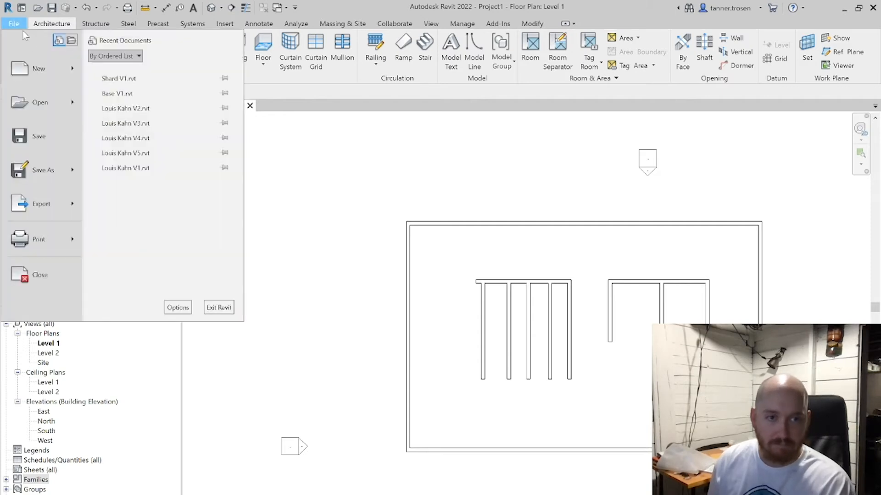
{"action": "left_click", "coordinate": [178, 307]}
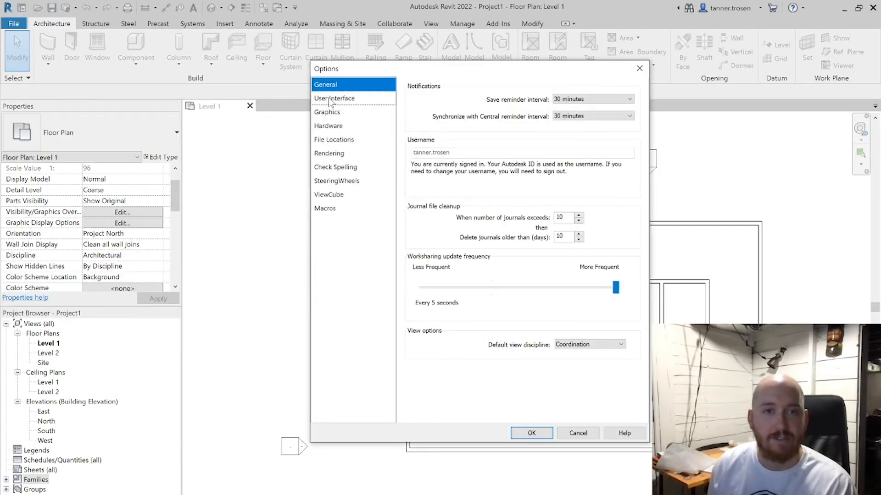
{"action": "left_click", "coordinate": [333, 98]}
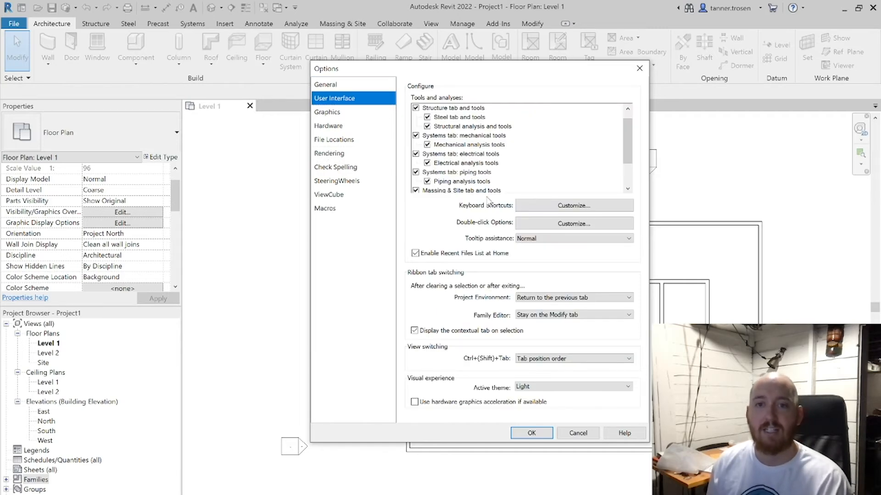
{"action": "left_click", "coordinate": [574, 205]}
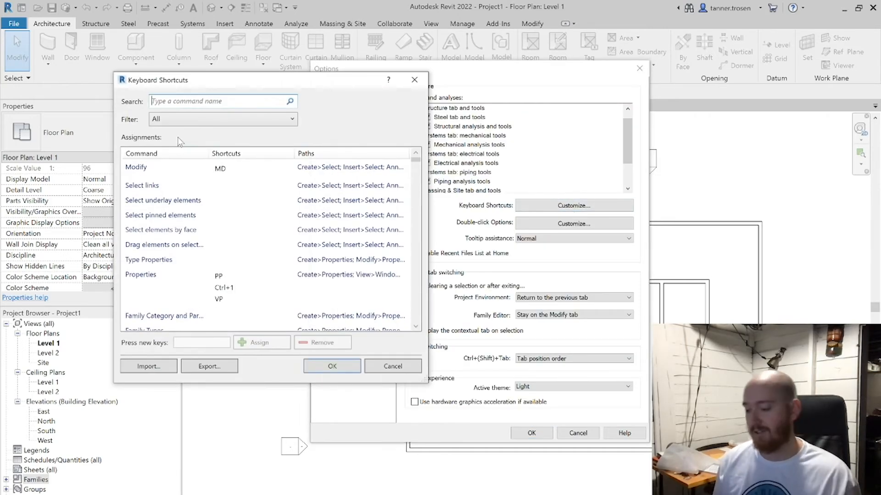
{"action": "type", "text": "co"}
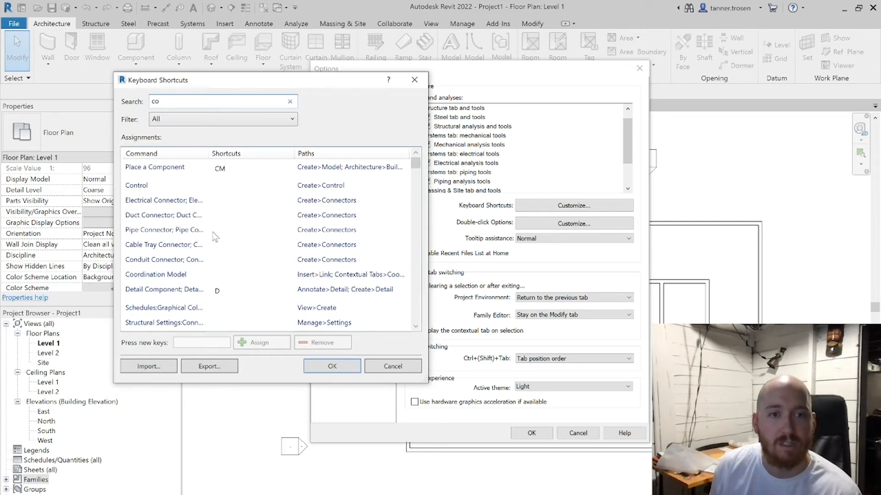
{"action": "scroll", "coordinate": [210, 228], "scroll_direction": "down", "scroll_amount": 5}
{"action": "scroll", "coordinate": [235, 204], "scroll_direction": "up", "scroll_amount": 3}
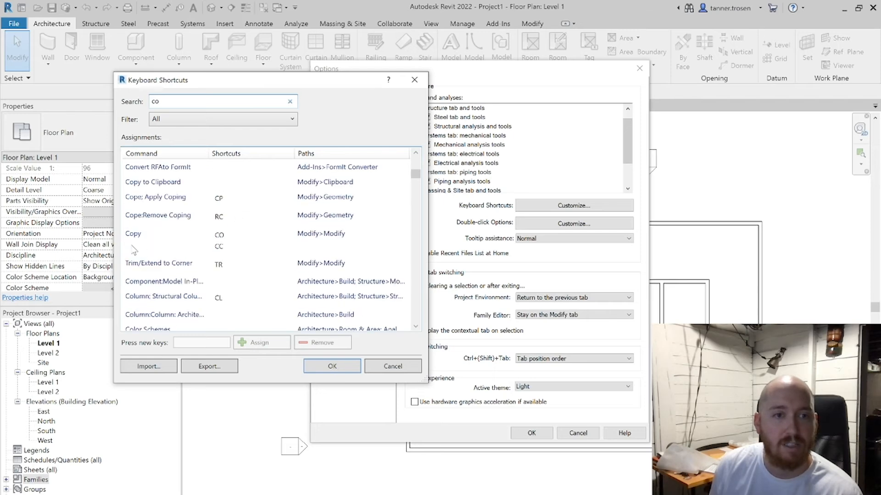
{"action": "left_click", "coordinate": [393, 366]}
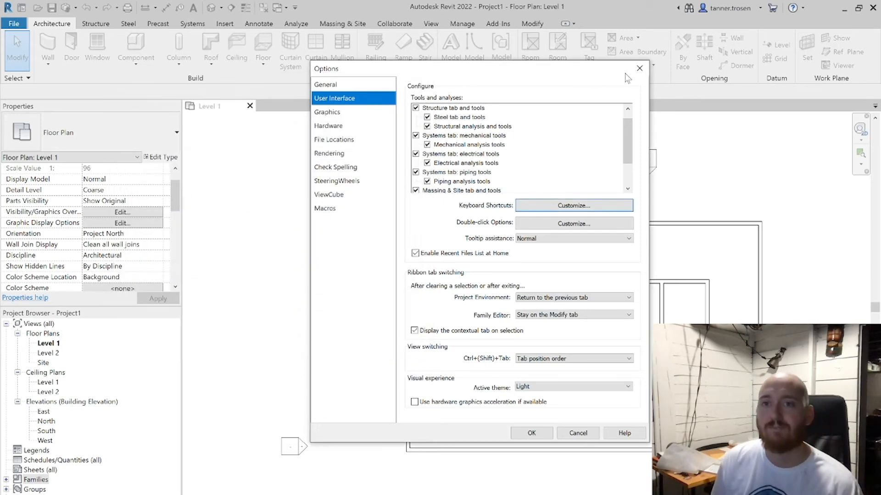
{"action": "left_click", "coordinate": [639, 69]}
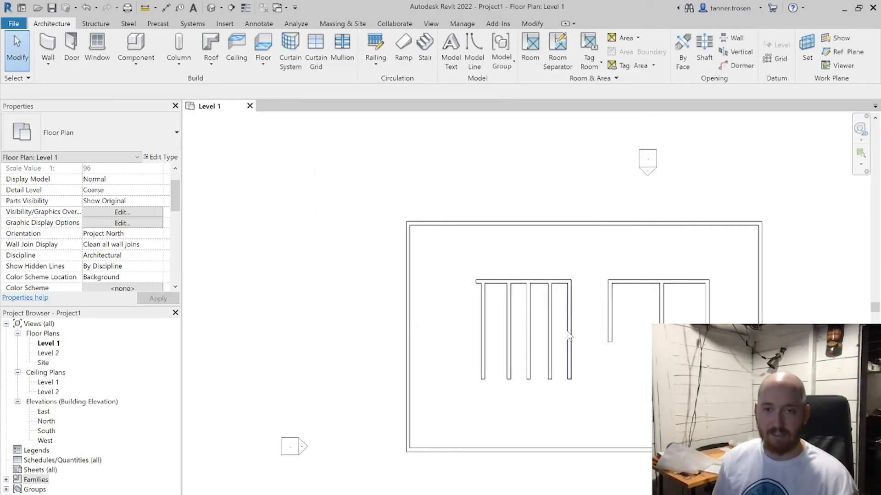
- Copy the westernmost vertical wall of the east interior group eastward along its horizontal wall, using multiple copies
{"action": "left_click", "coordinate": [609, 310]}
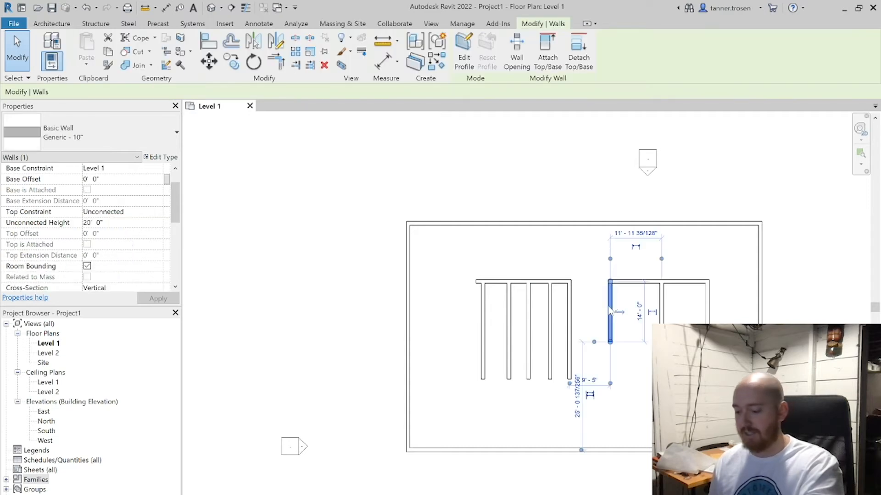
{"action": "key", "text": "c"}
{"action": "key", "text": "o"}
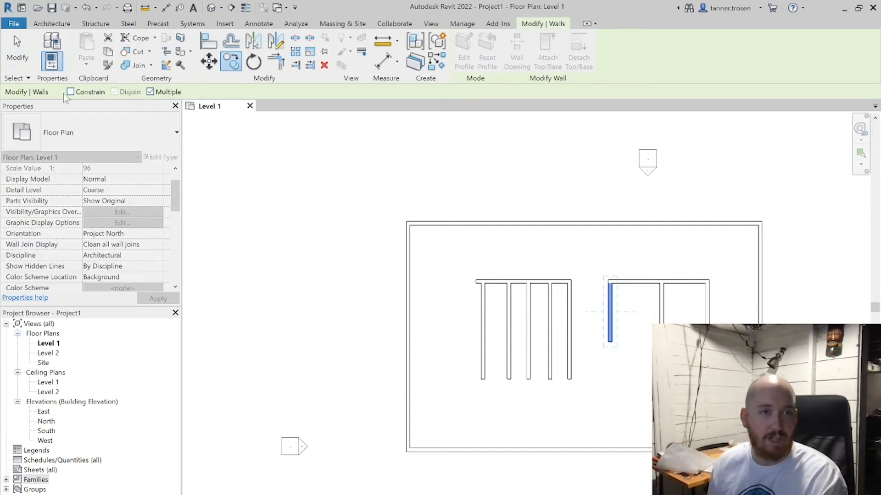
{"action": "left_click", "coordinate": [611, 312]}
{"action": "left_click_drag", "start_coordinate": [644, 315], "coordinate": [675, 316]}
{"action": "left_click", "coordinate": [675, 313]}
{"action": "left_click", "coordinate": [696, 313]}
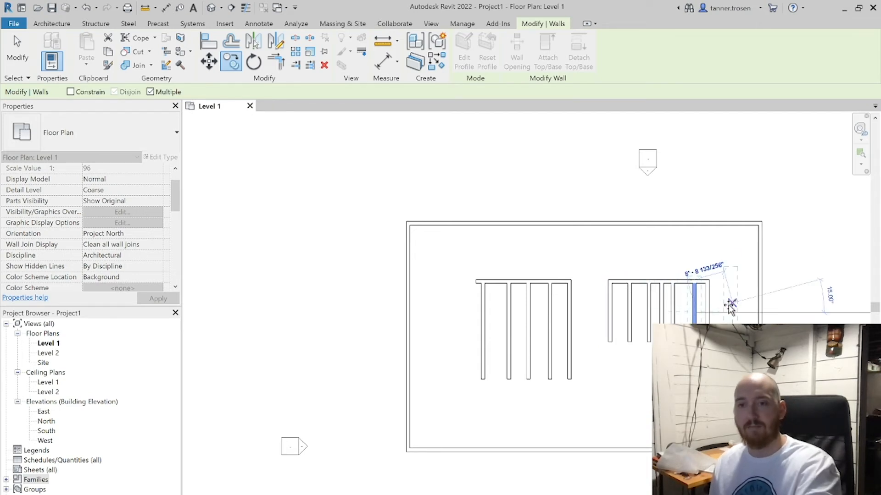
- Place seven more copies of the vertical wall freely inside, across and outside the building's northeast corner
{"action": "left_click", "coordinate": [733, 303]}
{"action": "left_click", "coordinate": [811, 289]}
{"action": "left_click", "coordinate": [747, 225]}
{"action": "left_click", "coordinate": [695, 194]}
{"action": "left_click", "coordinate": [651, 239]}
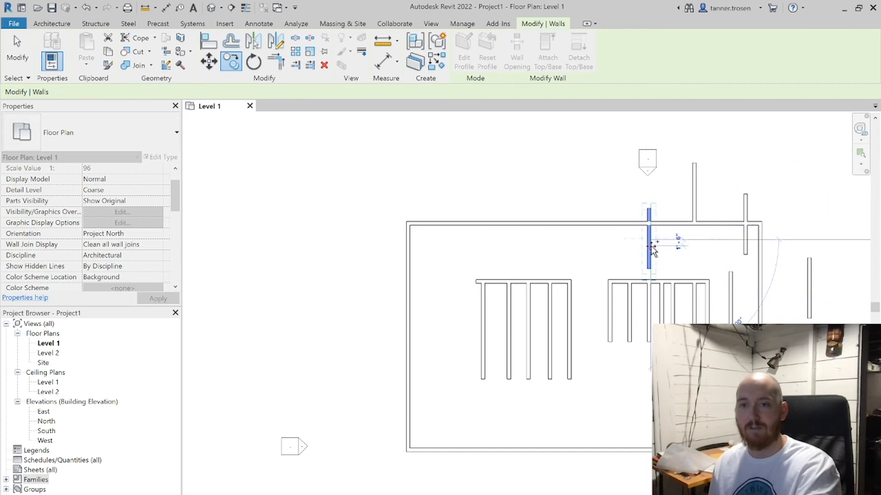
{"action": "left_click", "coordinate": [710, 280]}
{"action": "left_click", "coordinate": [736, 284]}
{"action": "key", "text": "Escape"}
{"action": "key", "text": "Escape"}
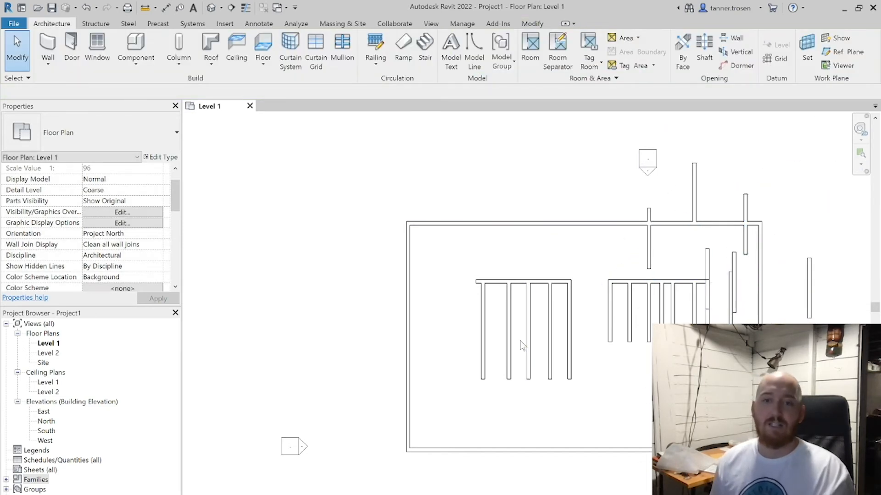
- Set the length of the west interior horizontal wall to 25'
{"action": "scroll", "coordinate": [522, 338], "scroll_direction": "up", "scroll_amount": 4}
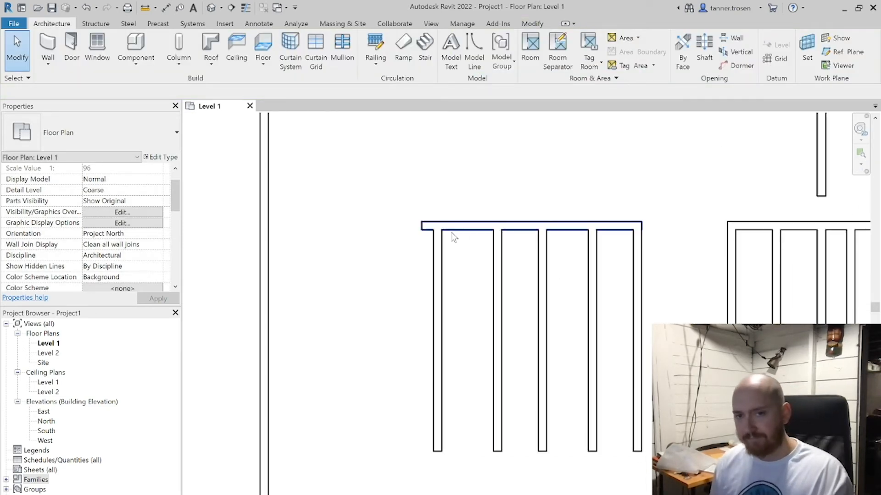
{"action": "left_click", "coordinate": [423, 226]}
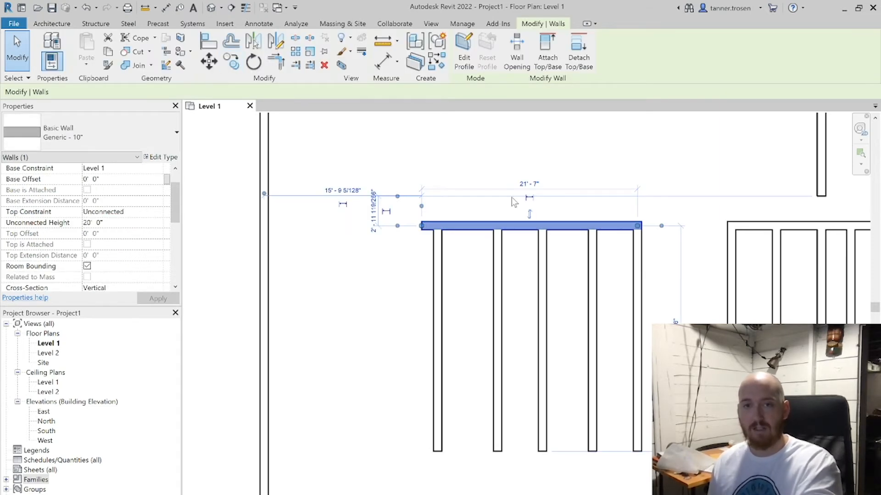
{"action": "left_click", "coordinate": [529, 184]}
{"action": "type", "text": "25"}
{"action": "key", "text": "Return"}
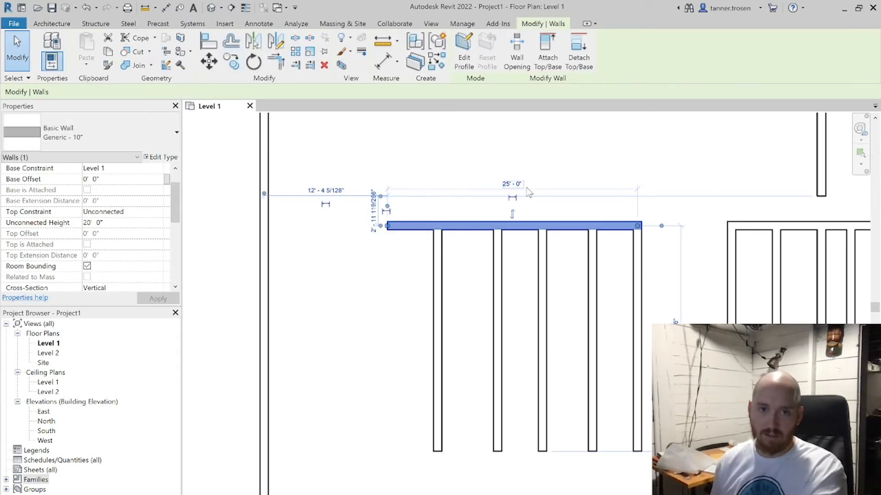
{"action": "key", "text": "Escape"}
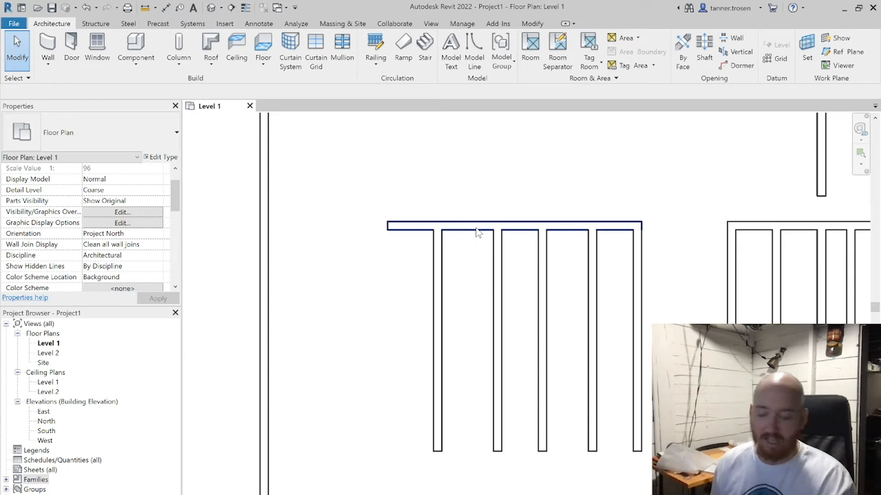
- Trim the west horizontal wall to a corner with its westernmost vertical wall, and try trimming it to the second vertical wall
{"action": "key", "text": "t"}
{"action": "key", "text": "r"}
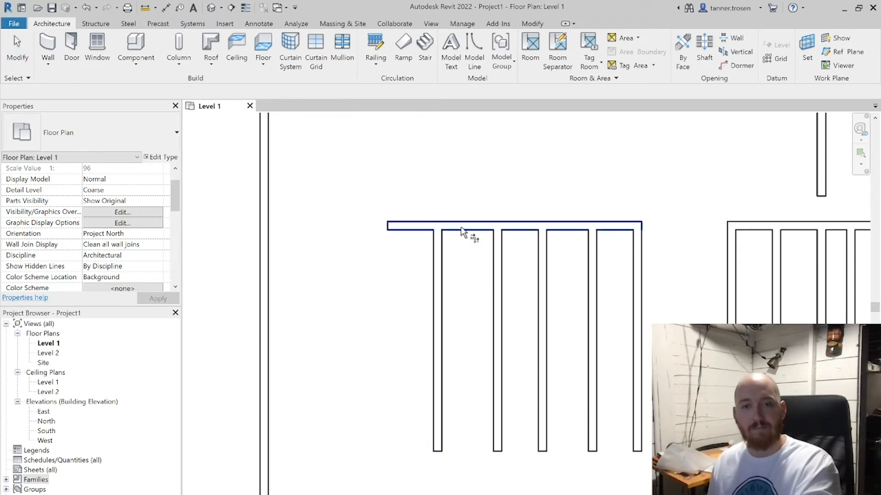
{"action": "left_click", "coordinate": [461, 227]}
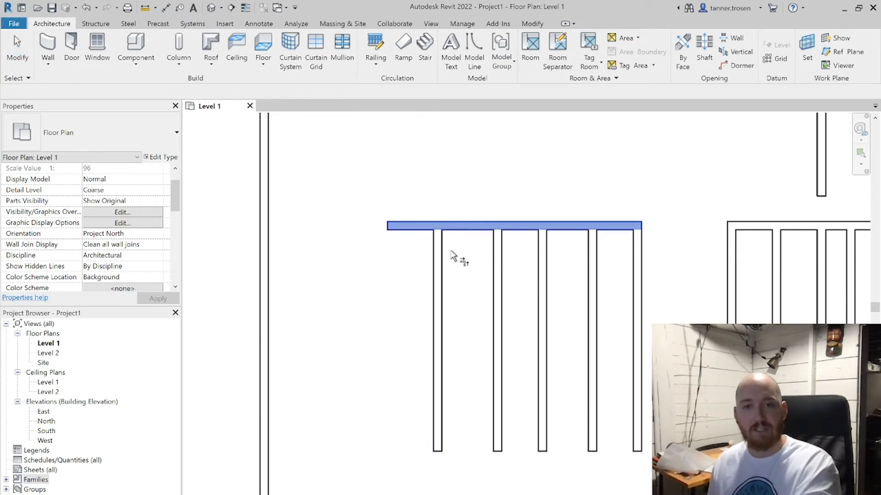
{"action": "left_click", "coordinate": [494, 250]}
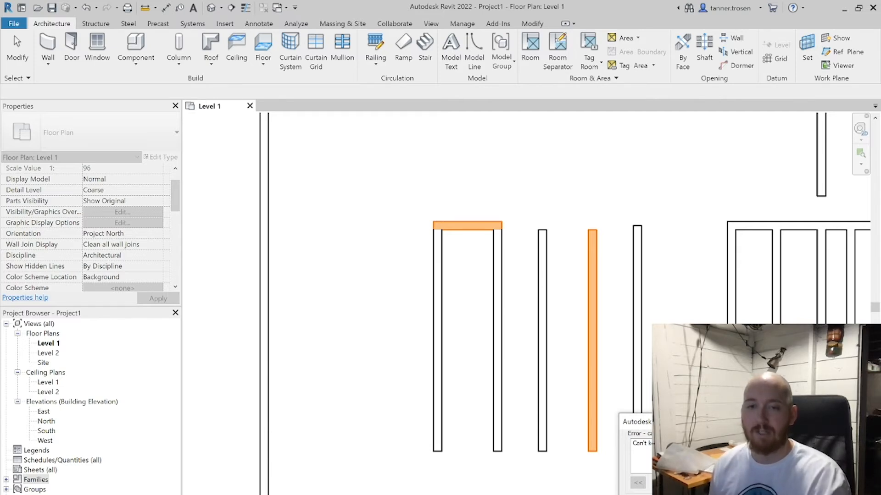
{"action": "key", "text": "Escape"}
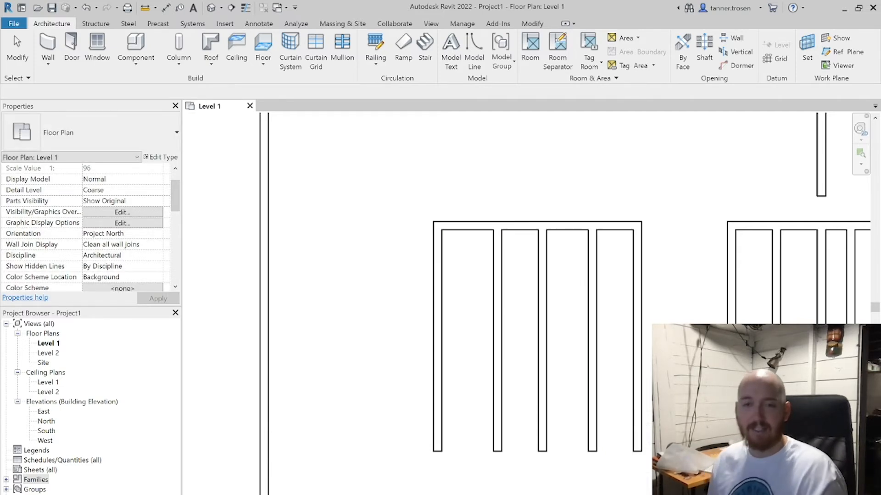
{"action": "key", "text": "Escape"}
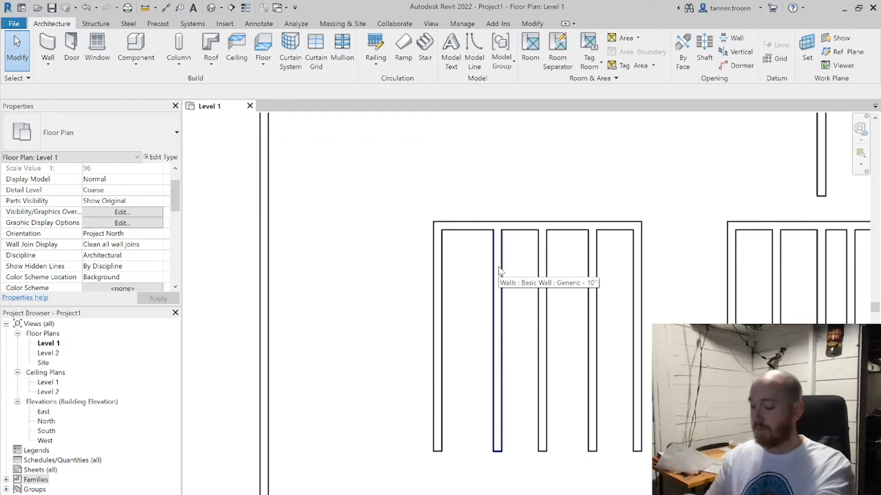
- Split the west interior horizontal wall at its second and fourth vertical walls, and select the resulting segments to check the cuts
{"action": "key", "text": "s"}
{"action": "key", "text": "l"}
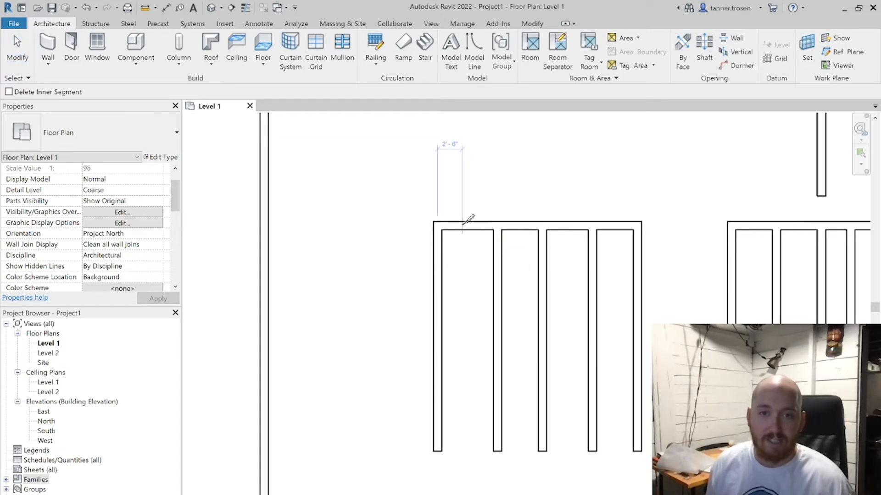
{"action": "left_click", "coordinate": [504, 220]}
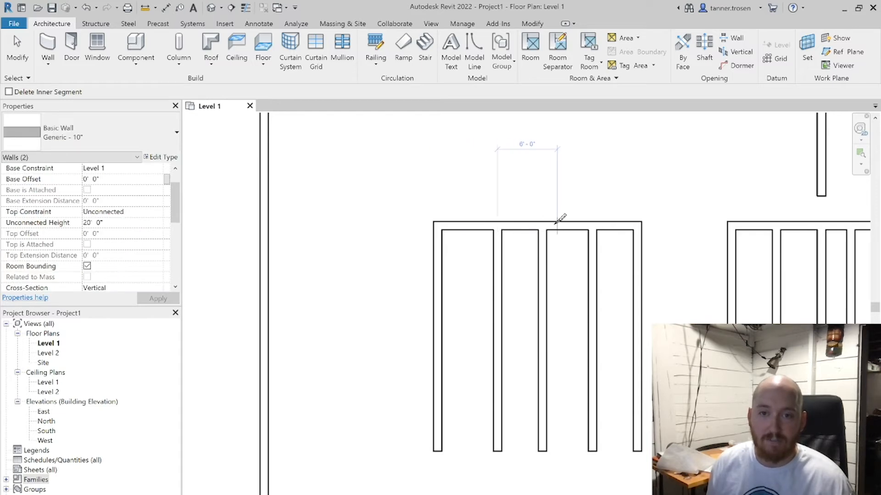
{"action": "left_click", "coordinate": [594, 223]}
{"action": "key", "text": "Escape"}
{"action": "key", "text": "Escape"}
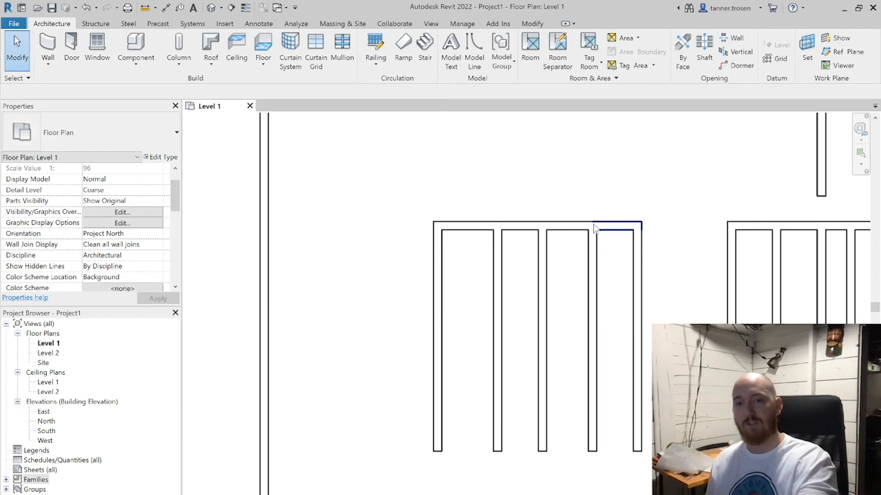
{"action": "left_click", "coordinate": [470, 227]}
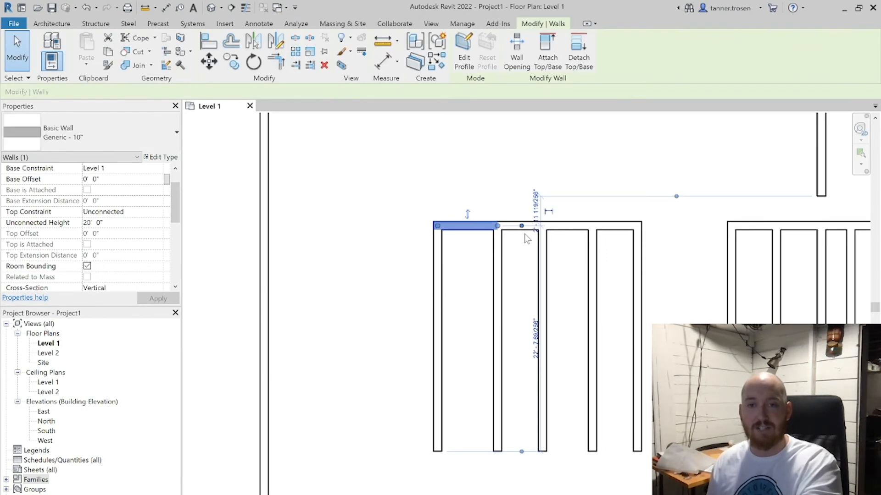
{"action": "left_click", "coordinate": [522, 248]}
{"action": "left_click", "coordinate": [522, 230]}
{"action": "left_click", "coordinate": [558, 248]}
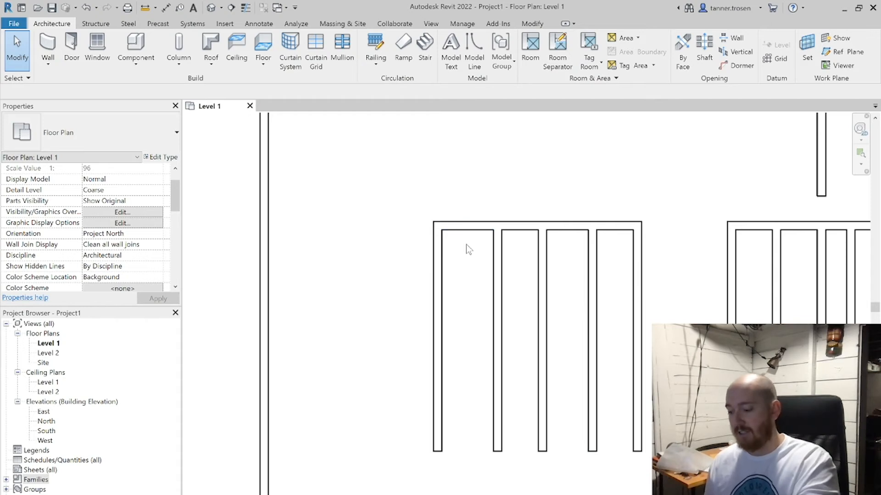
- Split the same horizontal wall at the third vertical wall, and check the segments between the vertical walls
{"action": "key", "text": "s"}
{"action": "key", "text": "l"}
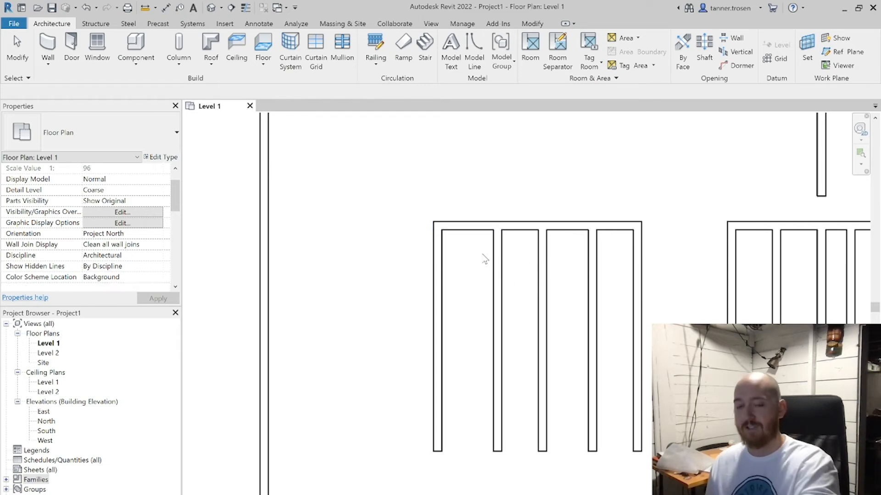
{"action": "key", "text": "Escape"}
{"action": "left_click", "coordinate": [551, 230]}
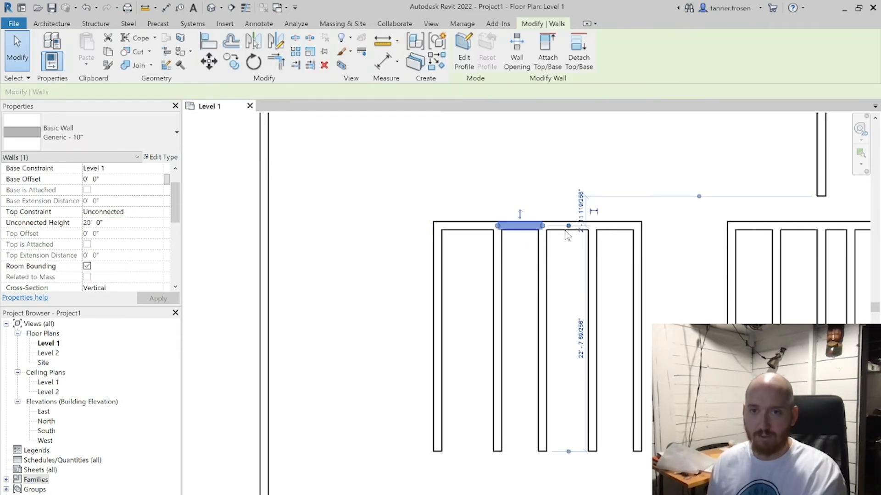
{"action": "left_click", "coordinate": [564, 286]}
{"action": "left_click", "coordinate": [615, 225]}
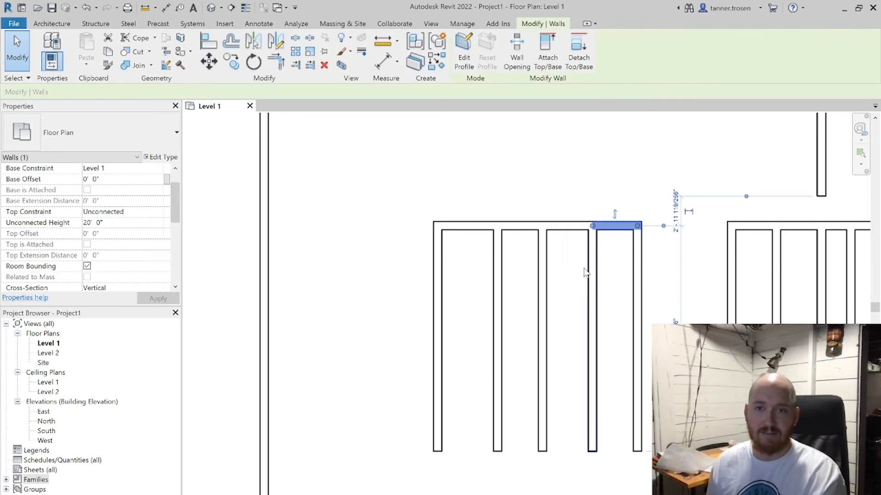
{"action": "left_click", "coordinate": [572, 263]}
- Open the default 3D view and examine the interior wall groups and the long front exterior wall
{"action": "scroll", "coordinate": [551, 271], "scroll_direction": "down", "scroll_amount": 4}
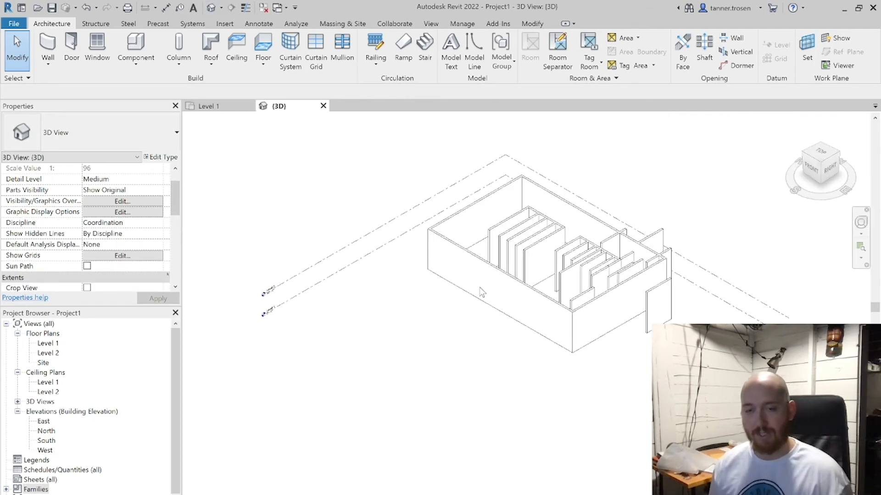
{"action": "scroll", "coordinate": [480, 288], "scroll_direction": "up", "scroll_amount": 4}
{"action": "scroll", "coordinate": [553, 298], "scroll_direction": "down", "scroll_amount": 1}
{"action": "middle_click_drag", "start_coordinate": [553, 298], "coordinate": [509, 379]}
{"action": "middle_click_drag", "start_coordinate": [547, 342], "coordinate": [467, 258]}
{"action": "scroll", "coordinate": [485, 289], "scroll_direction": "down", "scroll_amount": 2}
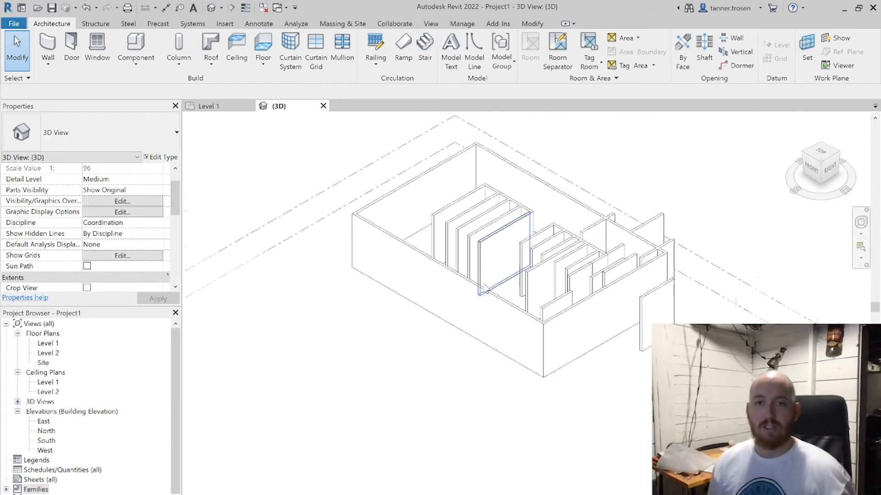
{"action": "scroll", "coordinate": [485, 289], "scroll_direction": "down", "scroll_amount": 1}
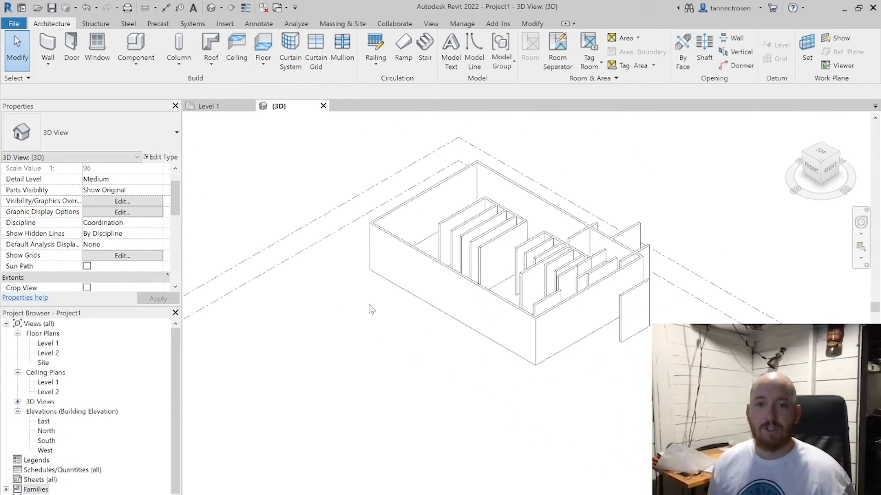
{"action": "left_click", "coordinate": [425, 261]}
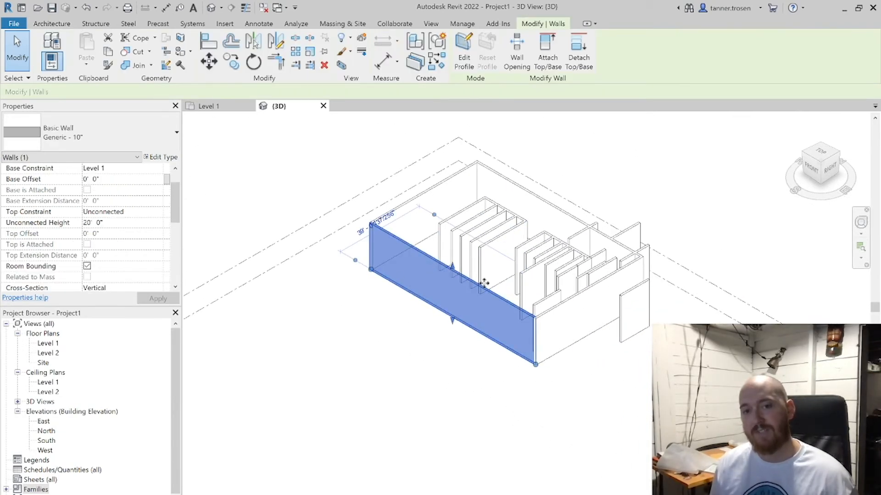
{"action": "left_click", "coordinate": [480, 378]}
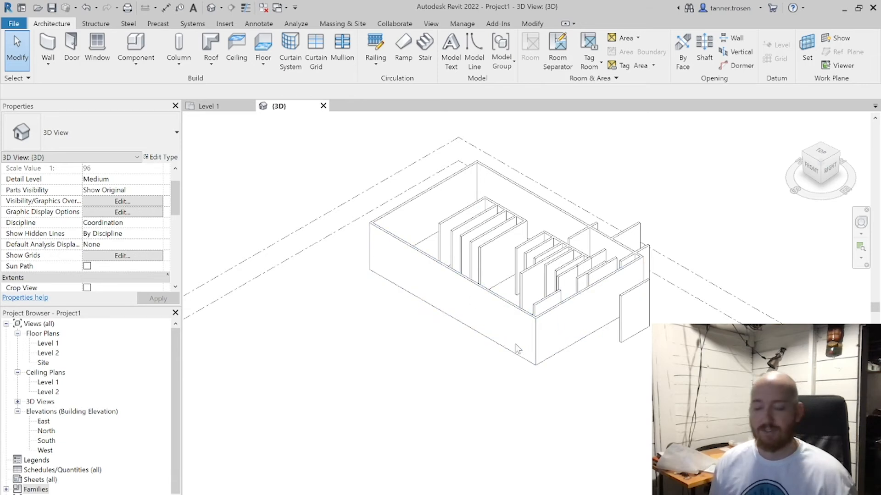
- Orbit around the building, and orient the 3D view to Front so it faces the long exterior wall
{"action": "left_click", "coordinate": [453, 278]}
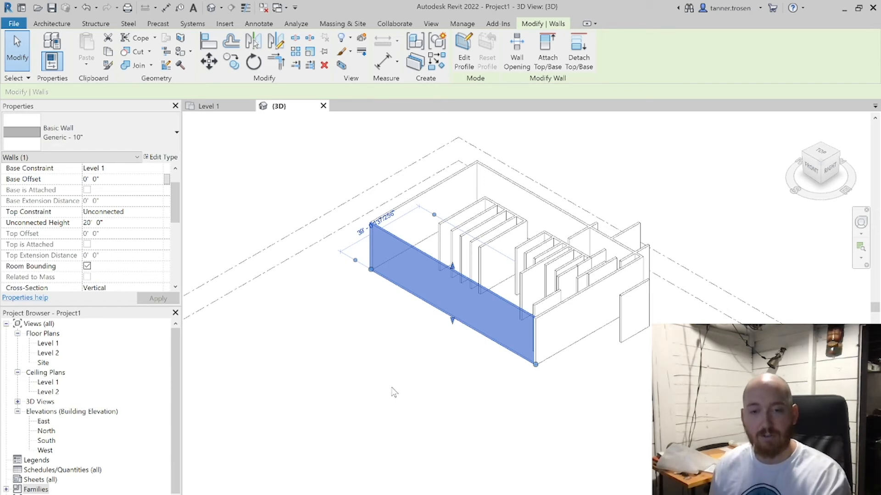
{"action": "middle_click_drag", "start_coordinate": [394, 401], "coordinate": [362, 309], "text": "shift"}
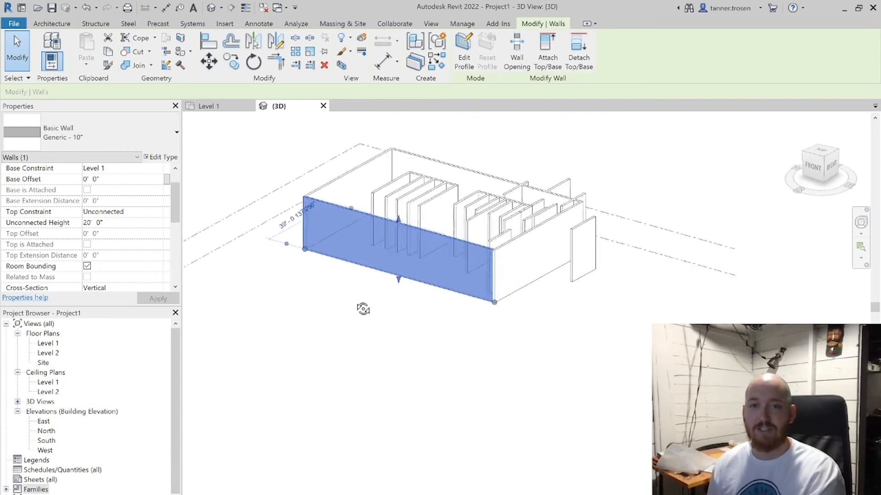
{"action": "mouse_move", "coordinate": [825, 161]}
{"action": "left_mouse_down"}
{"action": "mouse_move", "coordinate": [803, 158]}
{"action": "mouse_move", "coordinate": [811, 216]}
{"action": "mouse_move", "coordinate": [821, 165]}
{"action": "mouse_move", "coordinate": [223, 163]}
{"action": "mouse_move", "coordinate": [217, 154]}
{"action": "mouse_move", "coordinate": [628, 213]}
{"action": "mouse_move", "coordinate": [723, 253]}
{"action": "left_mouse_up"}
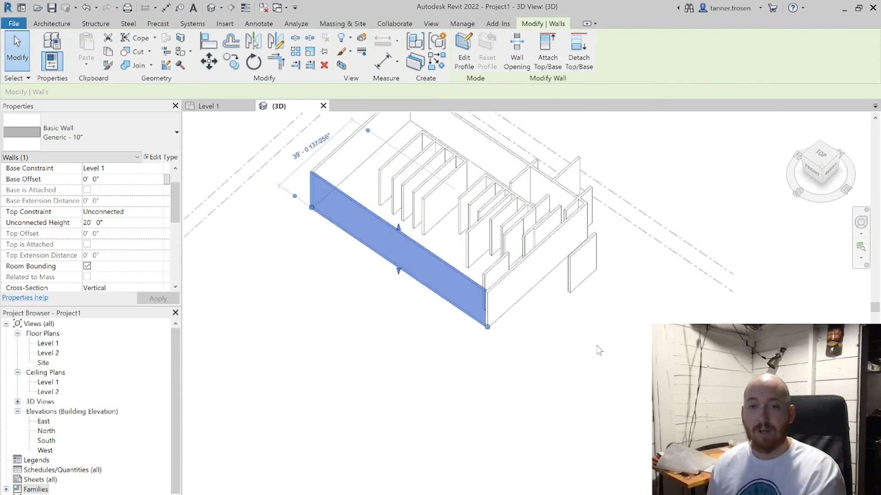
{"action": "middle_click_drag", "start_coordinate": [599, 350], "coordinate": [673, 226], "text": "shift"}
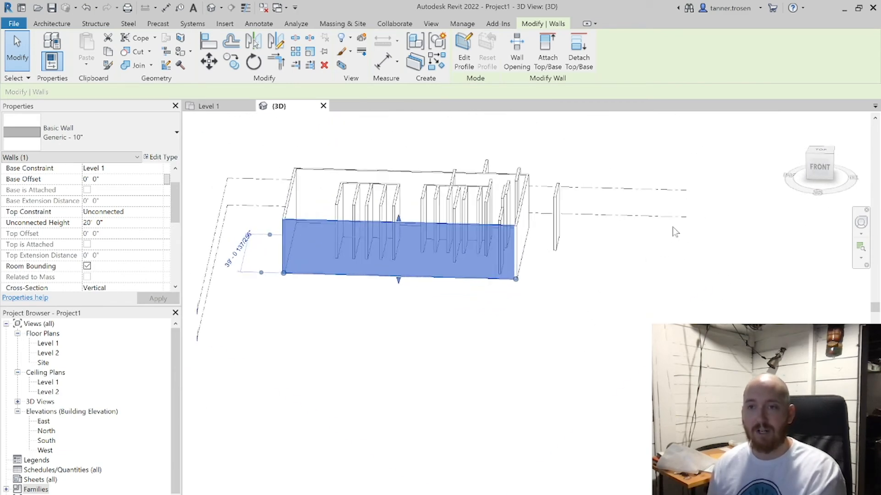
{"action": "left_click", "coordinate": [821, 174]}
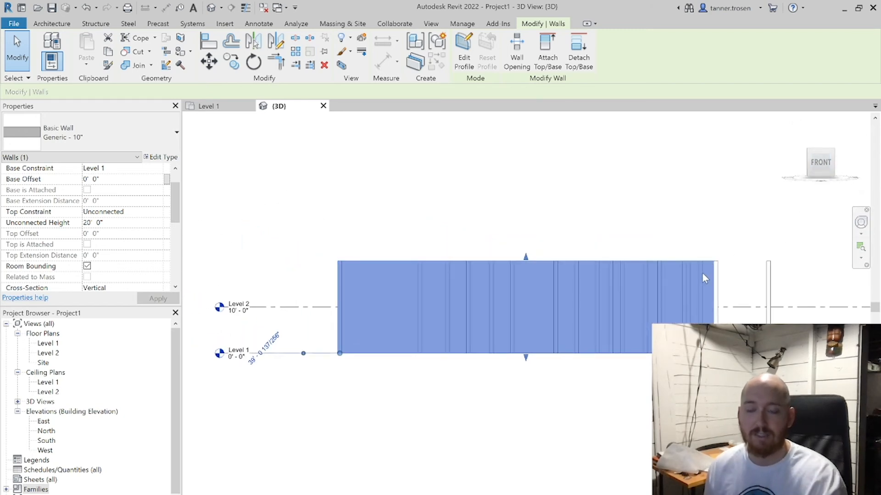
{"action": "left_click", "coordinate": [636, 242]}
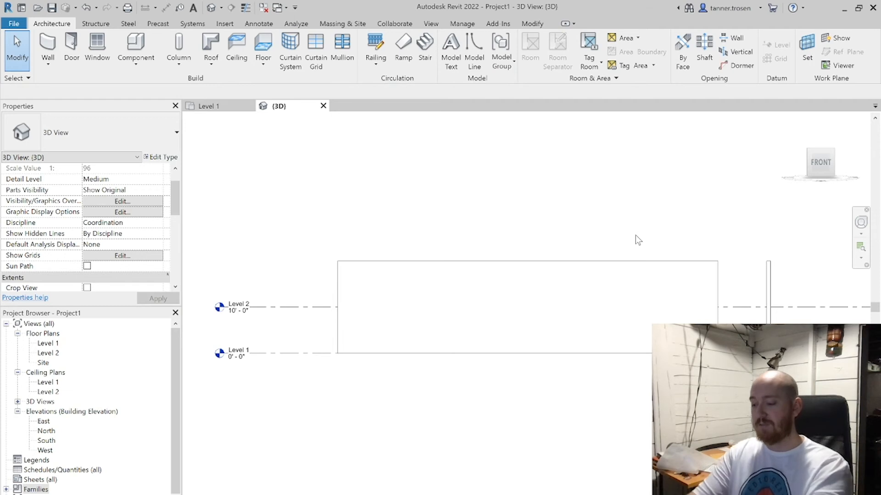
- Start Split Face on the front exterior wall and sketch a 4' vertical boundary line up from its lower west corner
{"action": "left_click", "coordinate": [610, 261]}
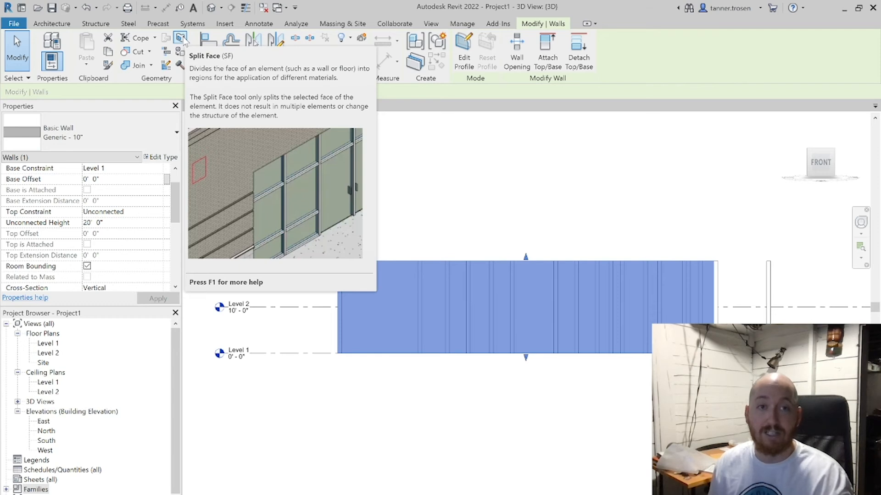
{"action": "key", "text": "Escape"}
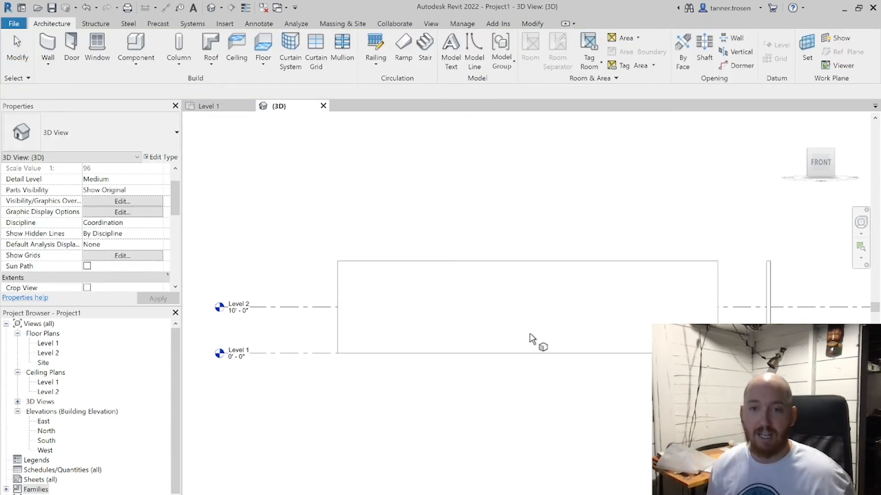
{"action": "left_click", "coordinate": [487, 273]}
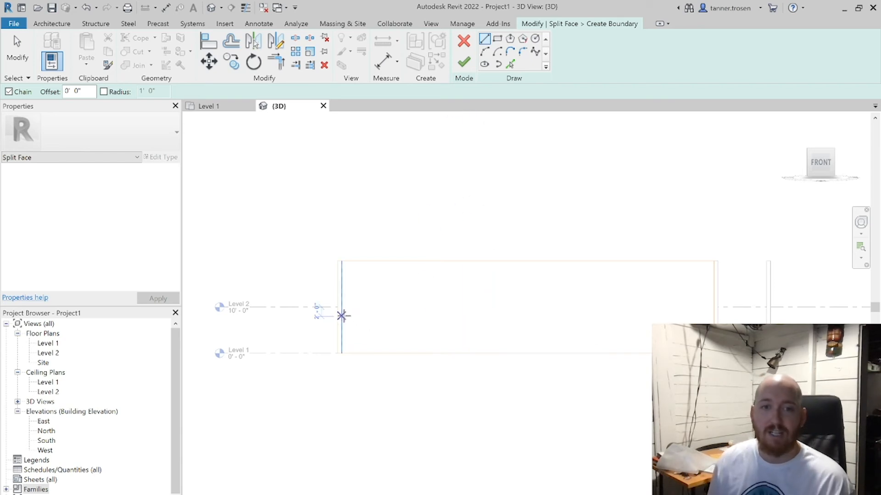
{"action": "scroll", "coordinate": [338, 277], "scroll_direction": "up", "scroll_amount": 4}
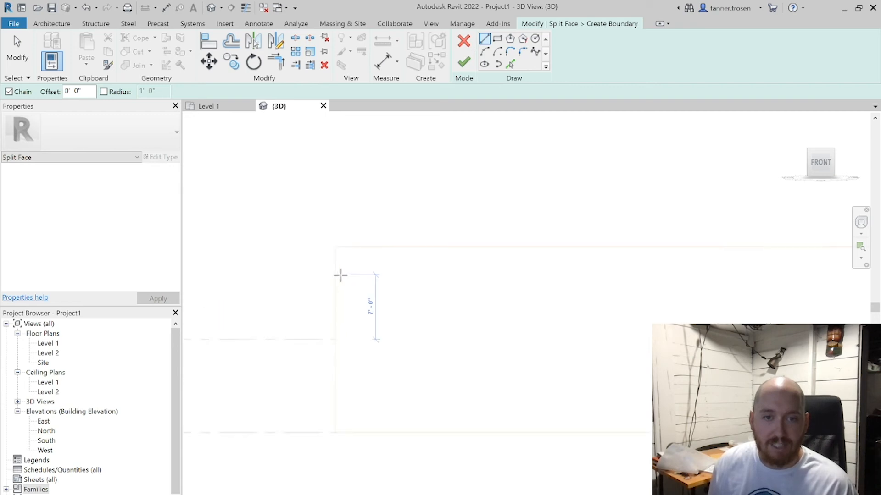
{"action": "scroll", "coordinate": [329, 233], "scroll_direction": "down", "scroll_amount": 3}
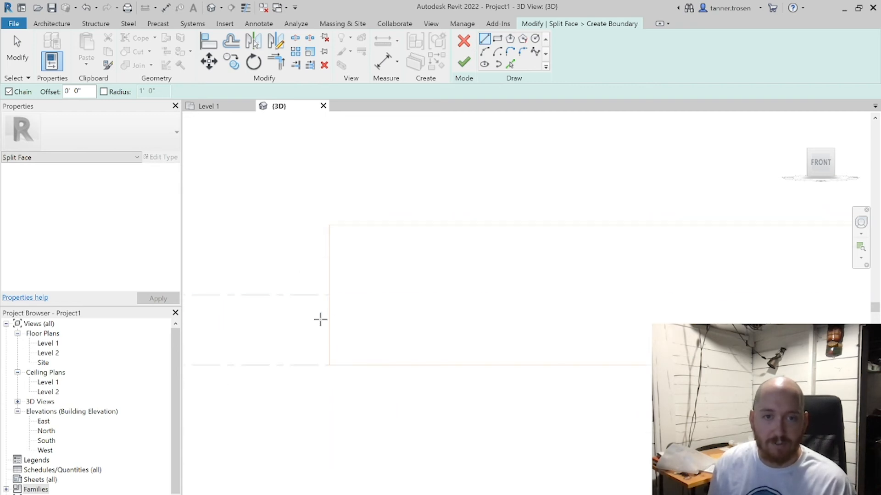
{"action": "left_click", "coordinate": [328, 365]}
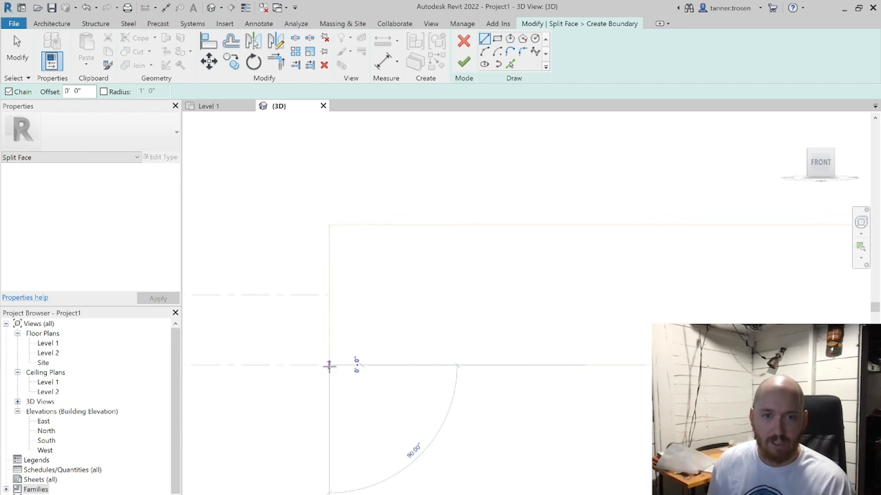
{"action": "left_click", "coordinate": [328, 308]}
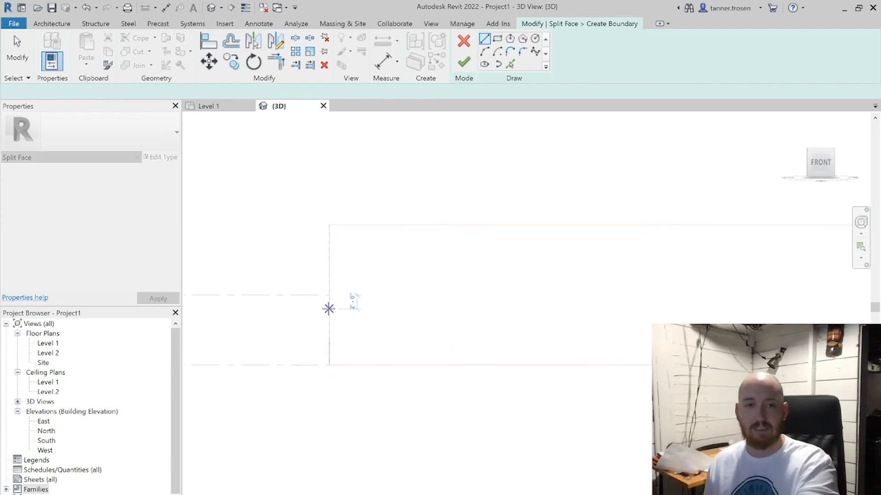
{"action": "left_click", "coordinate": [329, 337]}
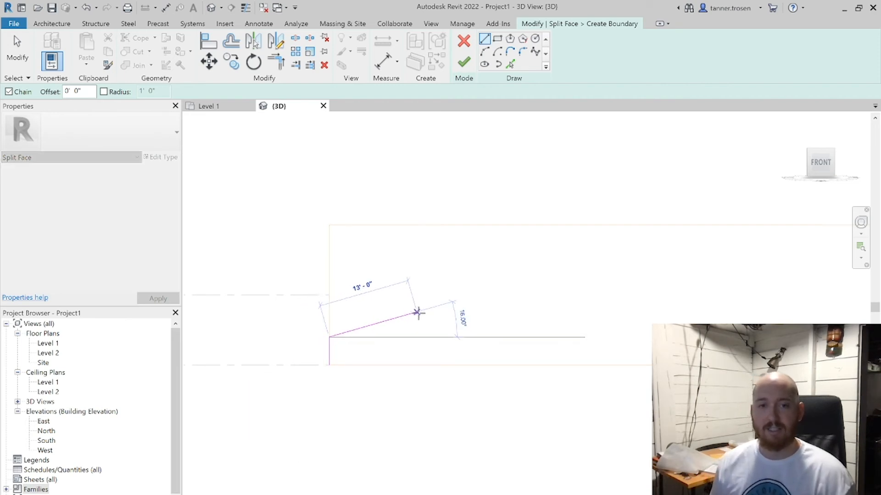
- Sketch the horizontal boundary line from the top of the 4' line across the wall face to its east edge
{"action": "scroll", "coordinate": [423, 316], "scroll_direction": "down", "scroll_amount": 6}
{"action": "middle_click_drag", "start_coordinate": [555, 325], "coordinate": [494, 334]}
{"action": "scroll", "coordinate": [567, 323], "scroll_direction": "up", "scroll_amount": 5}
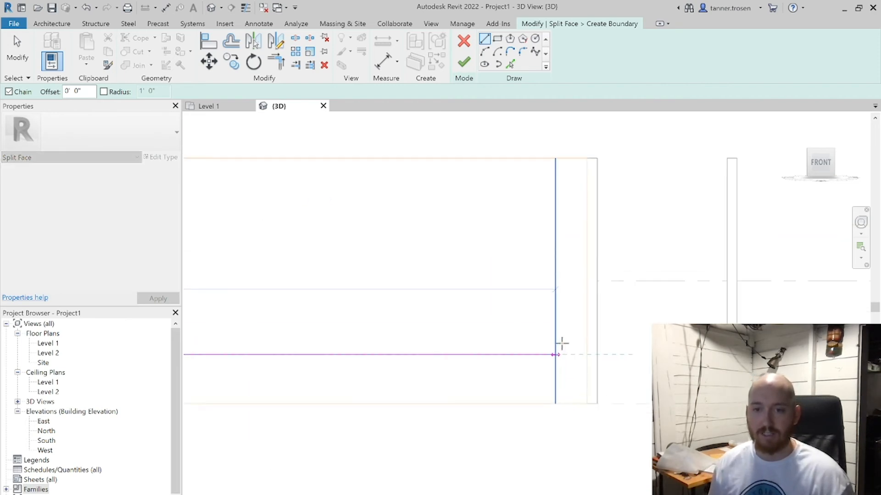
{"action": "scroll", "coordinate": [560, 345], "scroll_direction": "up", "scroll_amount": 2}
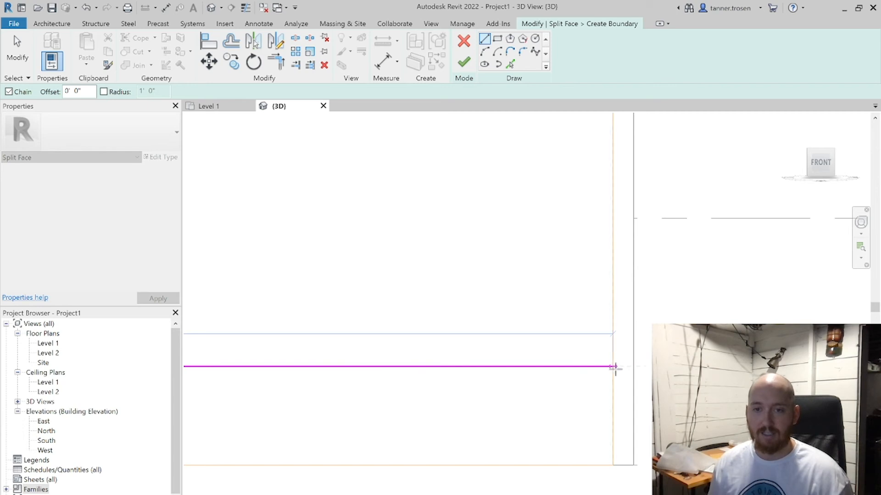
{"action": "left_click", "coordinate": [613, 367]}
{"action": "key", "text": "Escape"}
{"action": "key", "text": "Escape"}
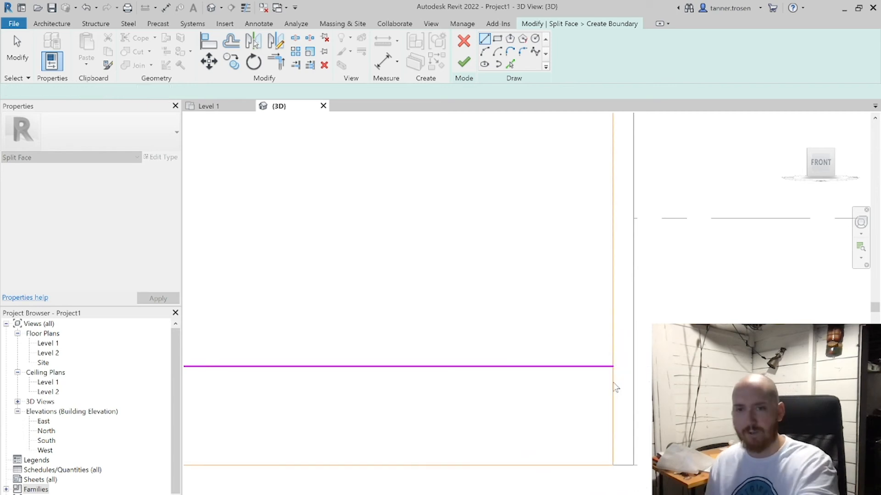
- Delete the 4' vertical boundary line at the face's west edge, and check both ends of the horizontal line
{"action": "scroll", "coordinate": [610, 386], "scroll_direction": "down", "scroll_amount": 5}
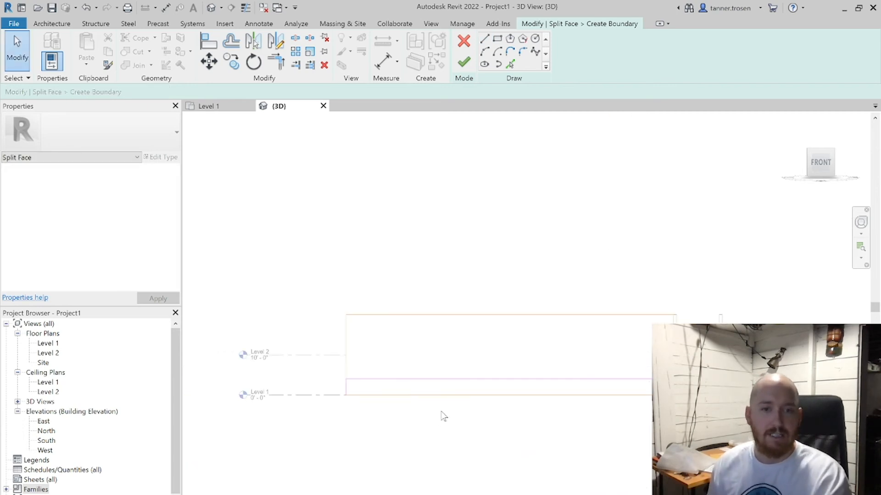
{"action": "left_click", "coordinate": [347, 392]}
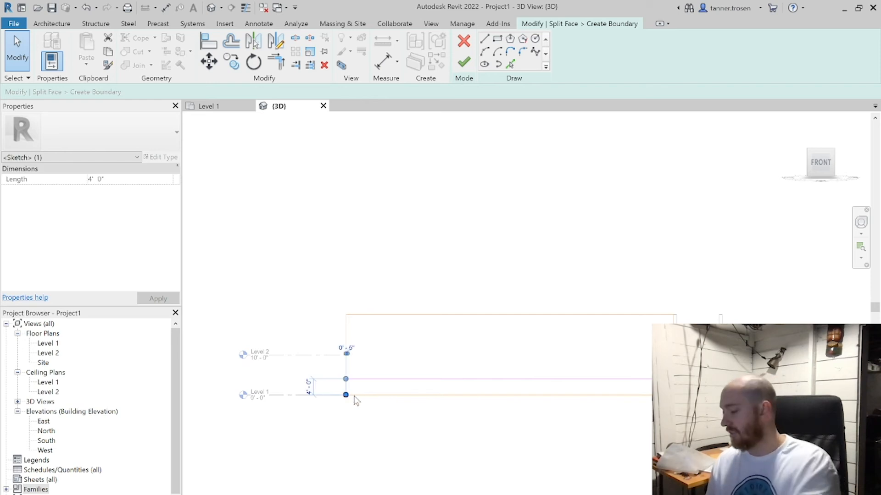
{"action": "left_click", "coordinate": [356, 400]}
{"action": "scroll", "coordinate": [372, 380], "scroll_direction": "up", "scroll_amount": 3}
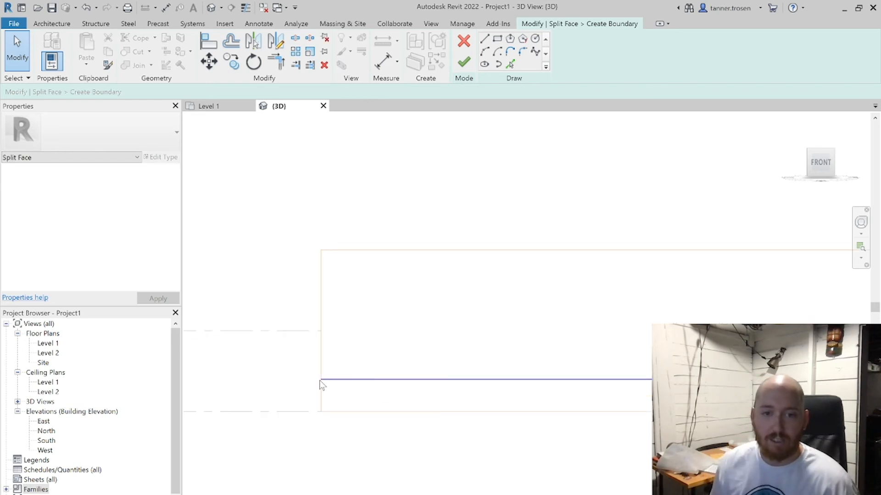
{"action": "scroll", "coordinate": [323, 385], "scroll_direction": "down", "scroll_amount": 3}
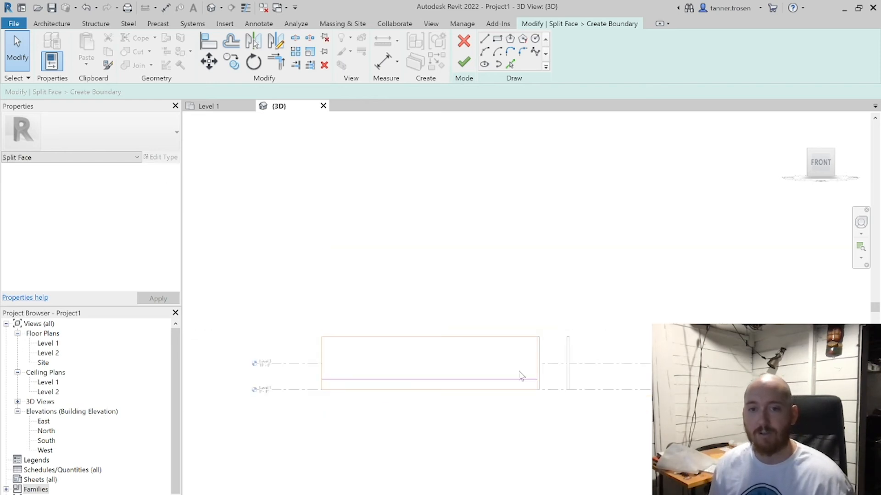
{"action": "scroll", "coordinate": [539, 381], "scroll_direction": "up", "scroll_amount": 3}
{"action": "scroll", "coordinate": [418, 385], "scroll_direction": "down", "scroll_amount": 2}
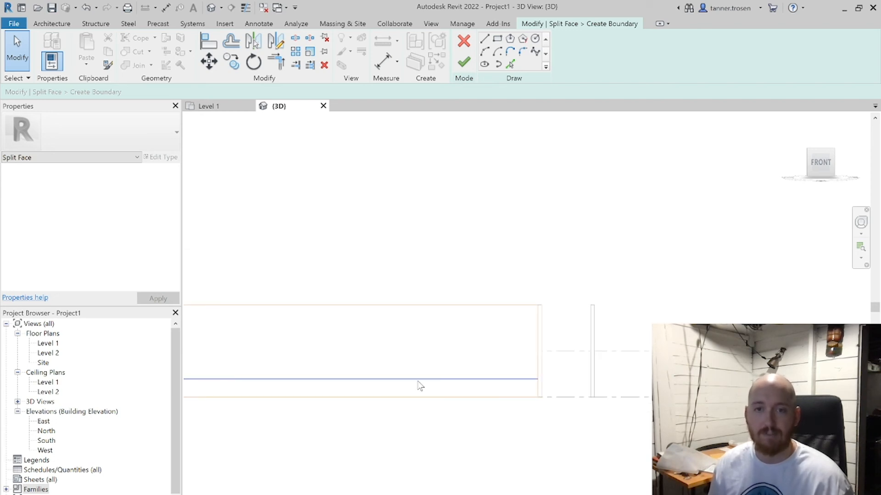
- Finish the Split Face sketch on the front exterior wall, and orbit to see the split in 3D
{"action": "middle_click_drag", "start_coordinate": [419, 385], "coordinate": [533, 316]}
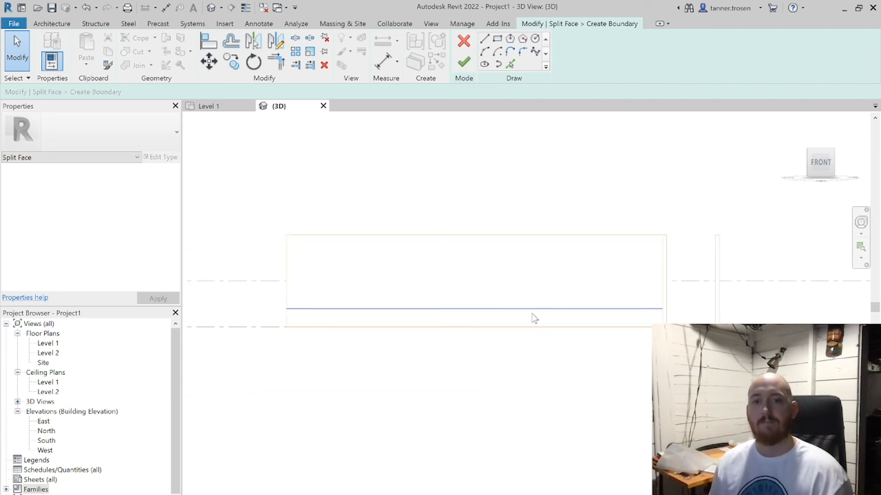
{"action": "left_click", "coordinate": [464, 62]}
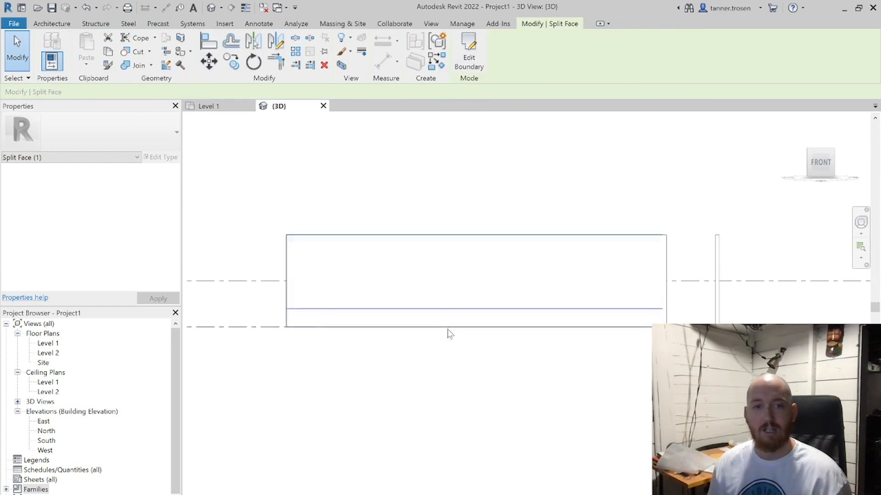
{"action": "middle_click_drag", "start_coordinate": [580, 309], "coordinate": [461, 399], "text": "shift"}
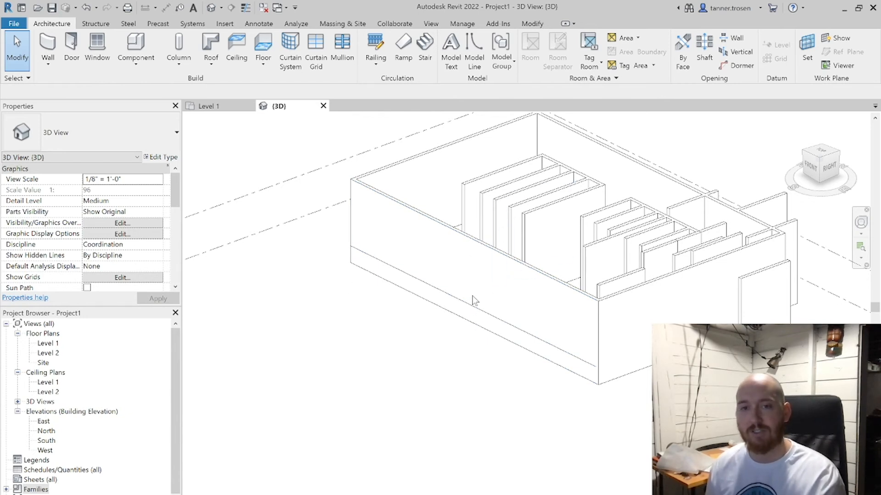
- Inspect the east exterior wall's type properties and layer assembly, including its structural material, and close both without changes
{"action": "left_click", "coordinate": [629, 294]}
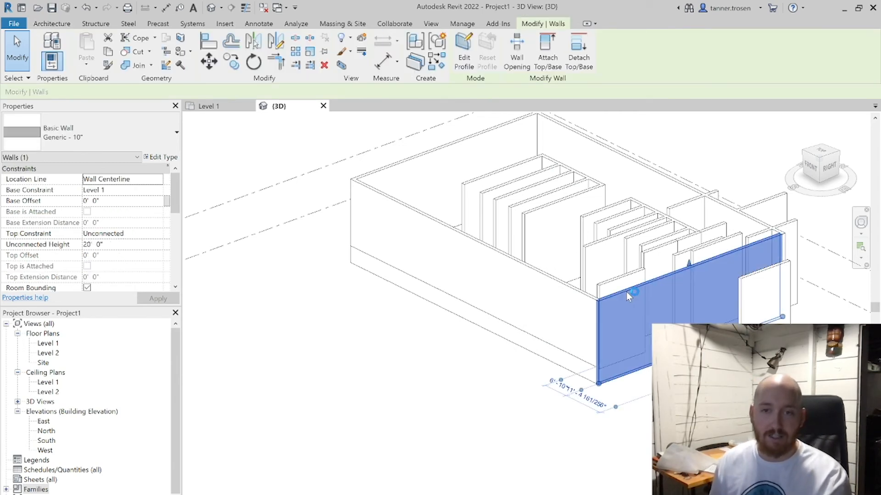
{"action": "left_click", "coordinate": [161, 157]}
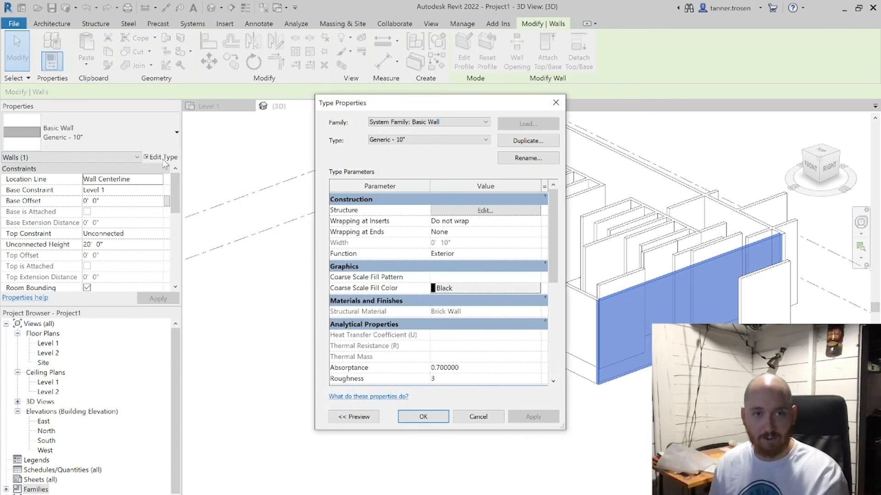
{"action": "left_click", "coordinate": [487, 212]}
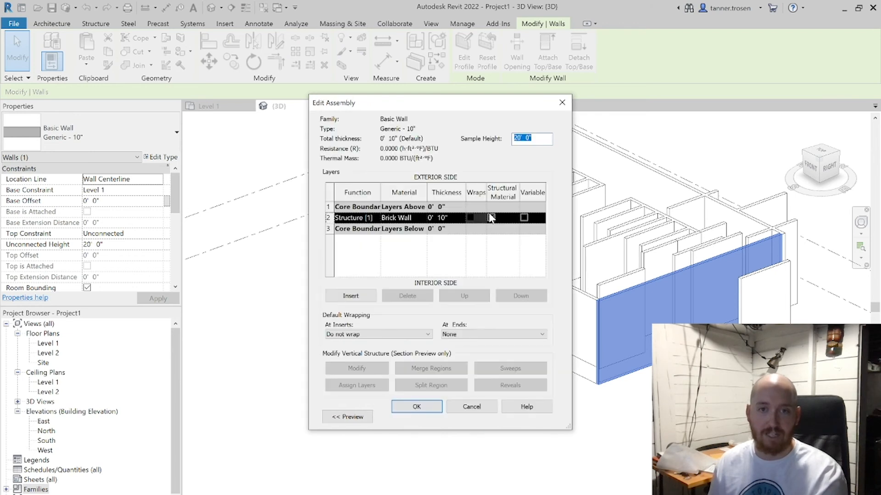
{"action": "left_click", "coordinate": [491, 218]}
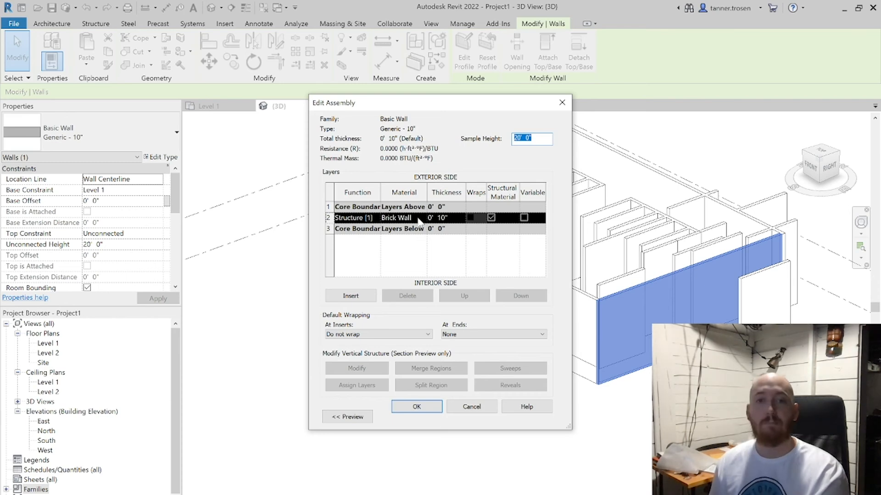
{"action": "left_click", "coordinate": [491, 407]}
{"action": "left_click", "coordinate": [490, 415]}
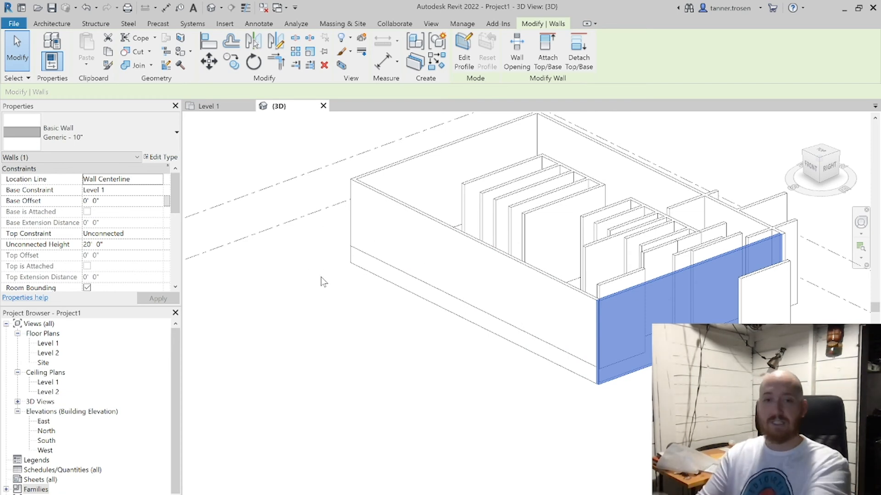
- Paint the upper region of the split front wall face with the Carpet (1) material
{"action": "key", "text": "p"}
{"action": "key", "text": "t"}
{"action": "scroll", "coordinate": [133, 175], "scroll_direction": "down", "scroll_amount": 1}
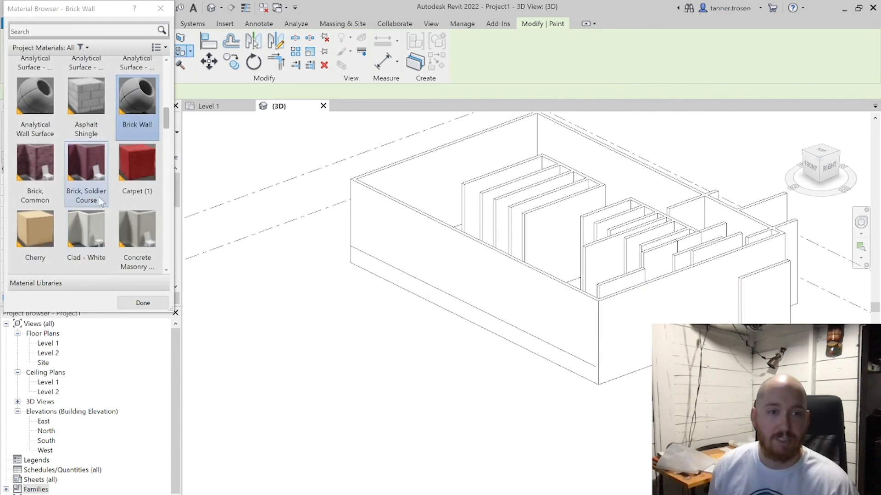
{"action": "left_click", "coordinate": [138, 156]}
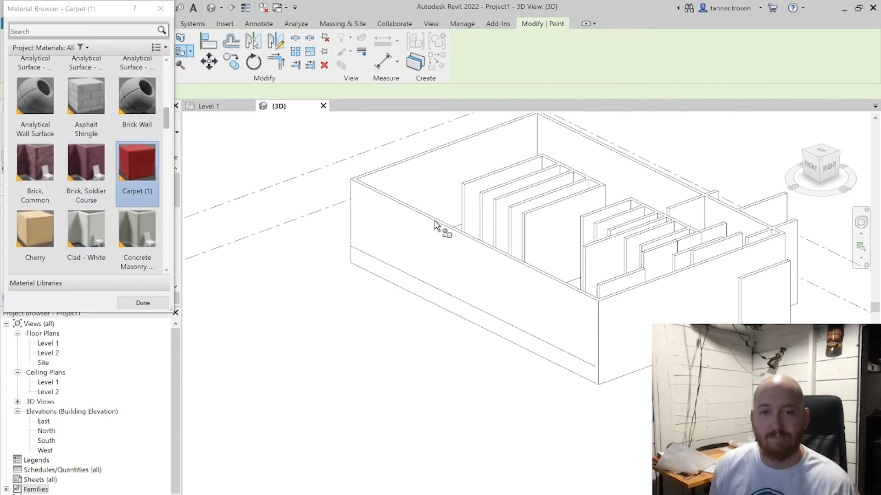
{"action": "left_click", "coordinate": [430, 249]}
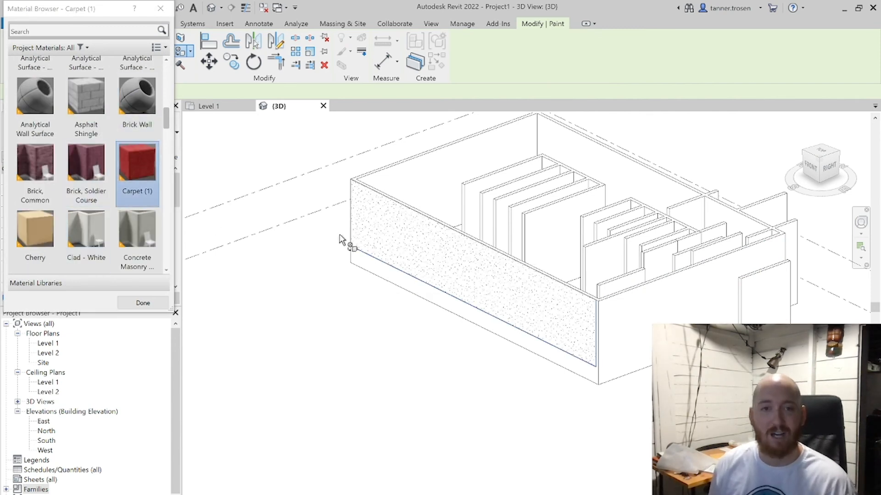
- Paint the lower band of the split front wall face with Brick, Soldier Course, and end the Paint command
{"action": "left_click", "coordinate": [87, 166]}
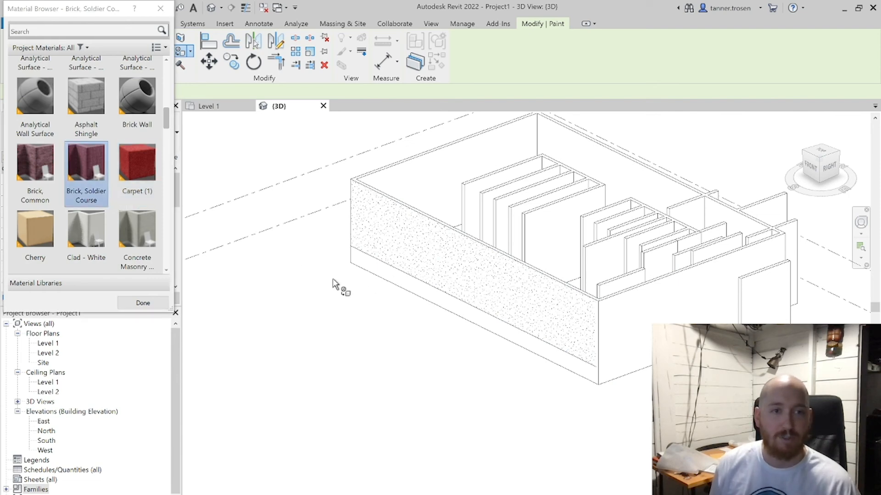
{"action": "left_click", "coordinate": [398, 287]}
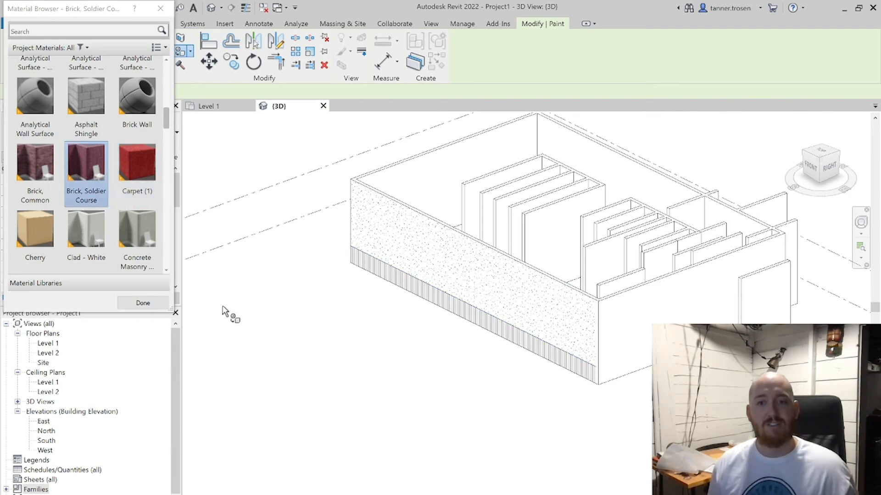
{"action": "key", "text": "Escape"}
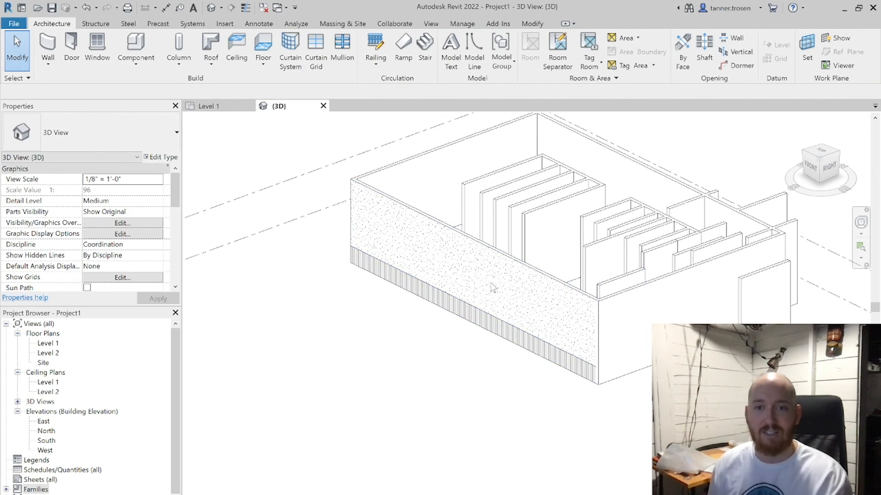
- Check the painted front wall up close, and set the 3D view's visual style to Realistic
{"action": "scroll", "coordinate": [462, 264], "scroll_direction": "up", "scroll_amount": 3}
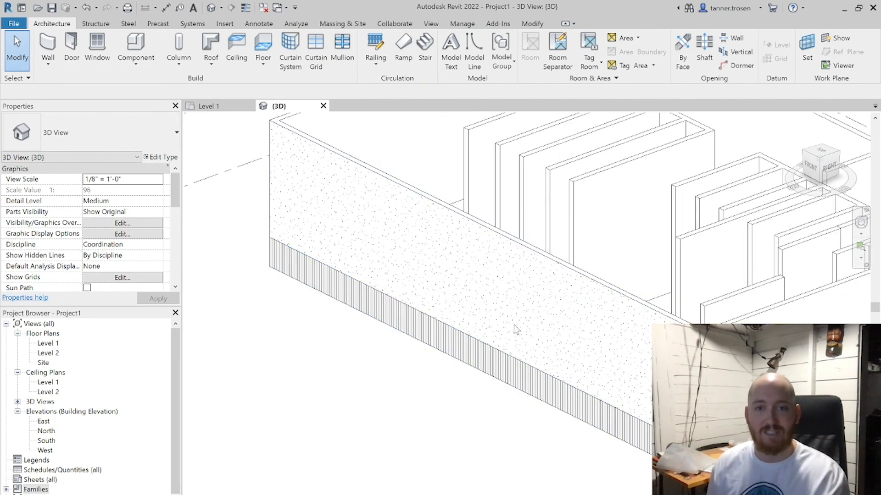
{"action": "scroll", "coordinate": [495, 275], "scroll_direction": "down", "scroll_amount": 5}
{"action": "middle_click_drag", "start_coordinate": [495, 274], "coordinate": [428, 261], "text": "shift"}
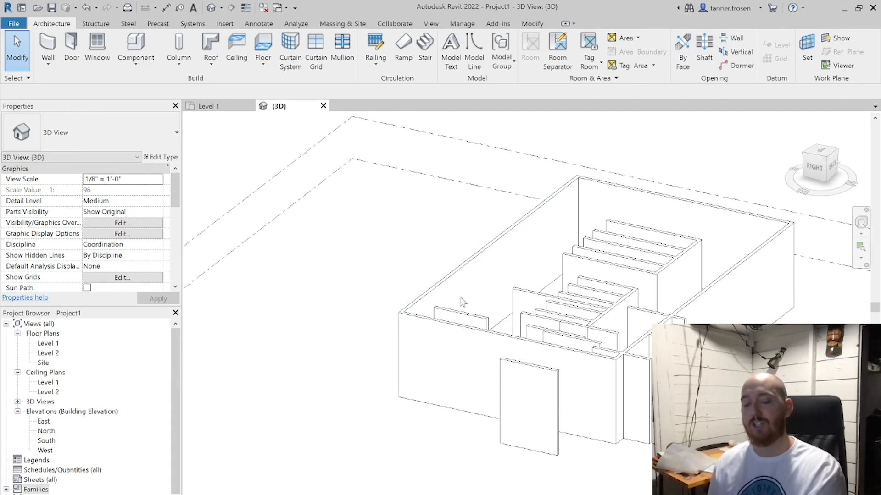
{"action": "scroll", "coordinate": [500, 294], "scroll_direction": "down", "scroll_amount": 2}
{"action": "middle_click_drag", "start_coordinate": [500, 299], "coordinate": [655, 248], "text": "shift"}
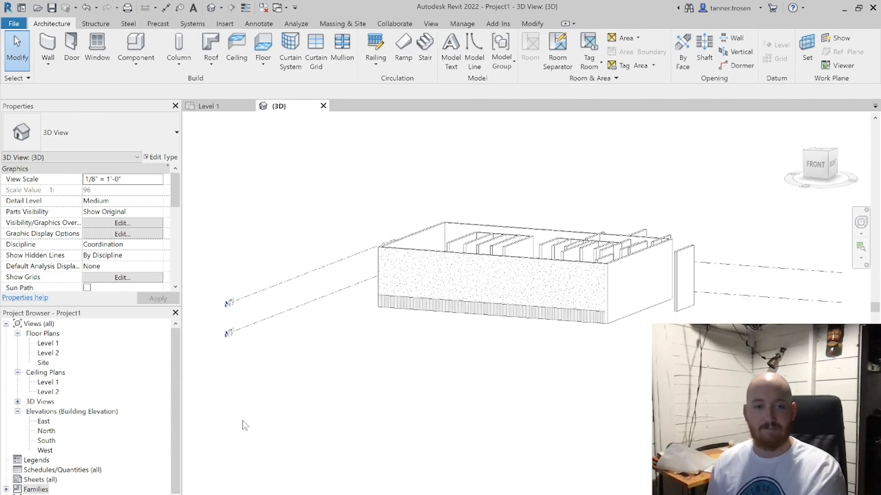
{"action": "left_click", "coordinate": [245, 494]}
{"action": "left_click", "coordinate": [274, 493]}
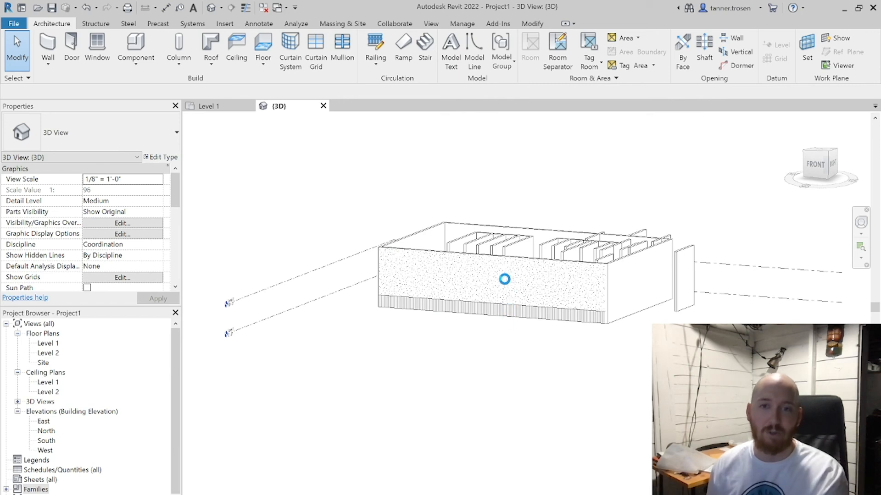
- Examine the carpet and brick finishes on the front wall from several angles in the Realistic style
{"action": "scroll", "coordinate": [528, 303], "scroll_direction": "up", "scroll_amount": 4}
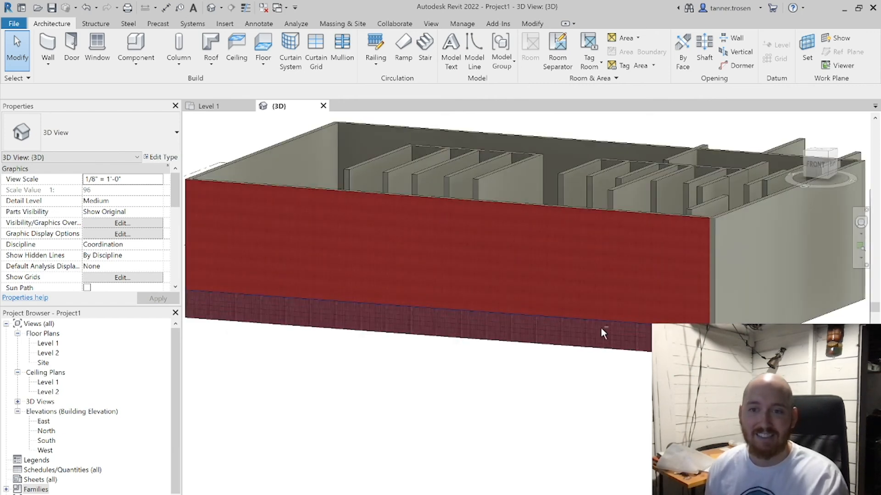
{"action": "scroll", "coordinate": [607, 271], "scroll_direction": "down", "scroll_amount": 4}
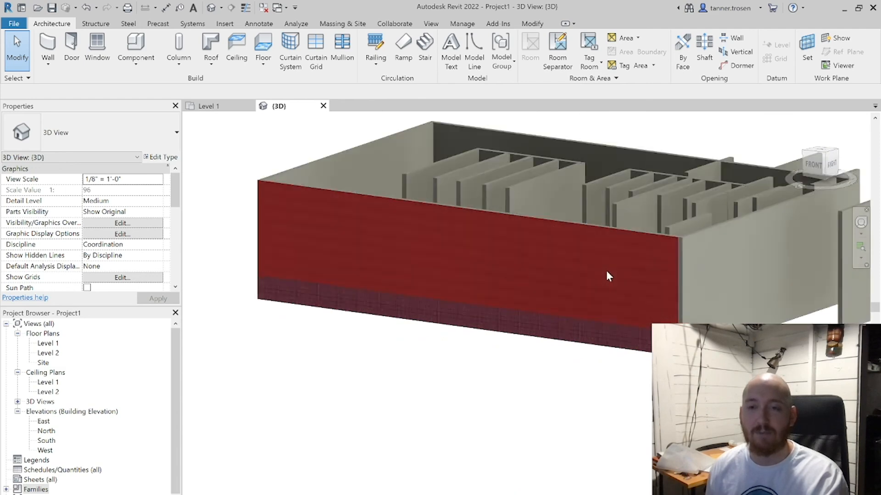
{"action": "middle_click_drag", "start_coordinate": [555, 340], "coordinate": [526, 231], "text": "shift"}
{"action": "scroll", "coordinate": [459, 298], "scroll_direction": "up", "scroll_amount": 3}
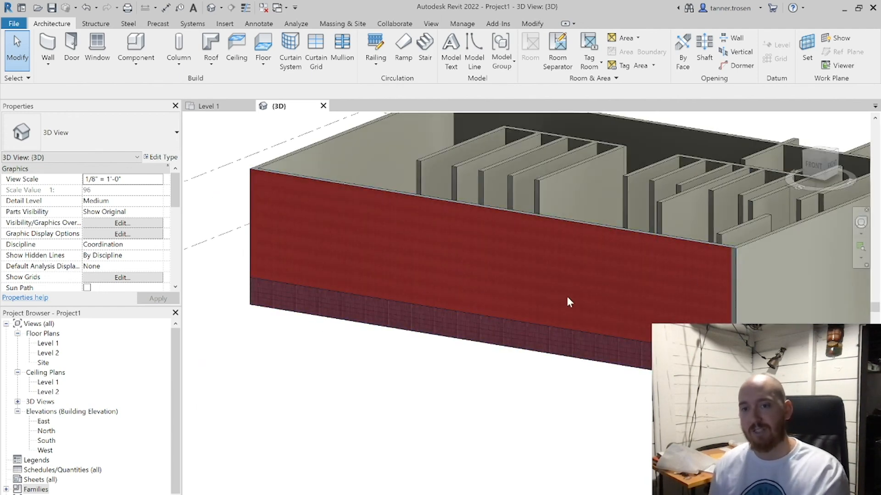
{"action": "scroll", "coordinate": [388, 311], "scroll_direction": "down", "scroll_amount": 2}
{"action": "middle_click_drag", "start_coordinate": [389, 311], "coordinate": [581, 282], "text": "shift"}
{"action": "scroll", "coordinate": [581, 282], "scroll_direction": "down", "scroll_amount": 3}
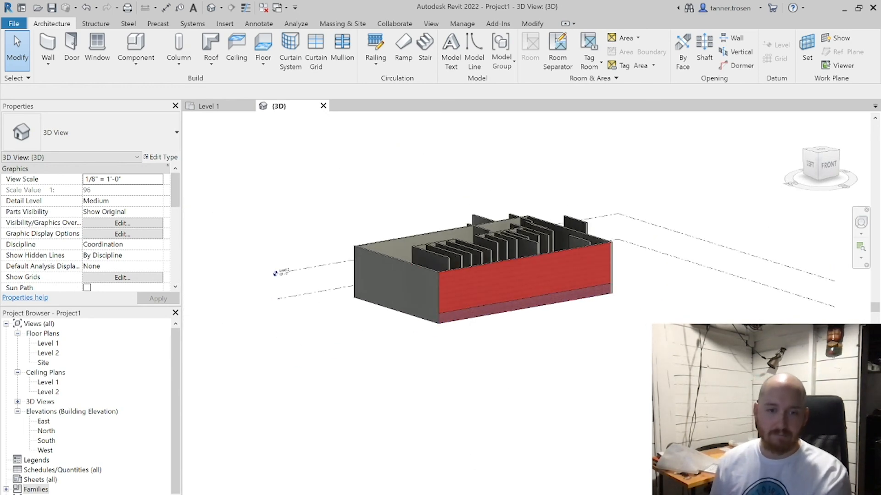
- Set the 3D view's visual style back to Hidden Line, and orbit to an overhead view of the interior walls
{"action": "left_click", "coordinate": [250, 494]}
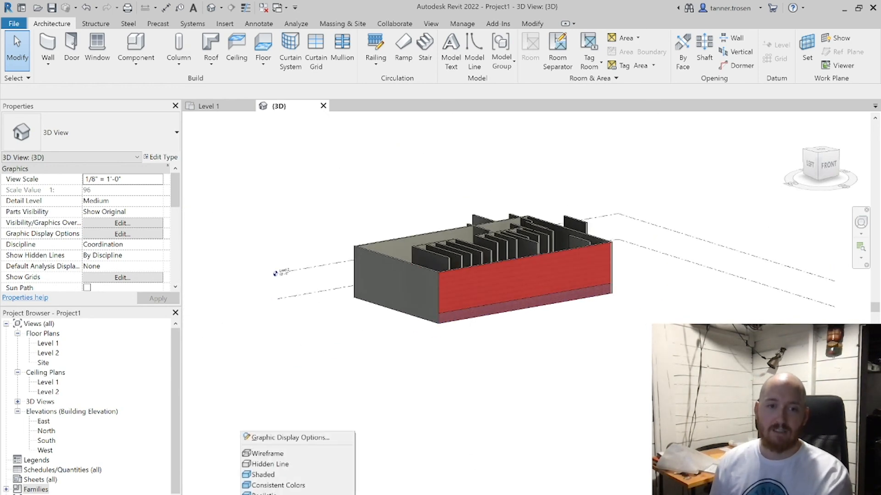
{"action": "left_click", "coordinate": [264, 464]}
{"action": "middle_click_drag", "start_coordinate": [540, 338], "coordinate": [320, 439], "text": "shift"}
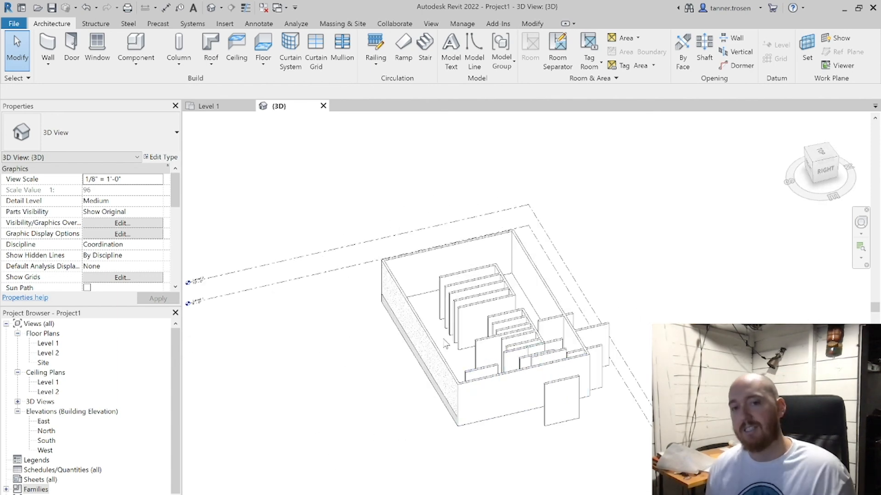
- Set the unconnected height of the westernmost interior partition wall to 12'
{"action": "left_click", "coordinate": [467, 287]}
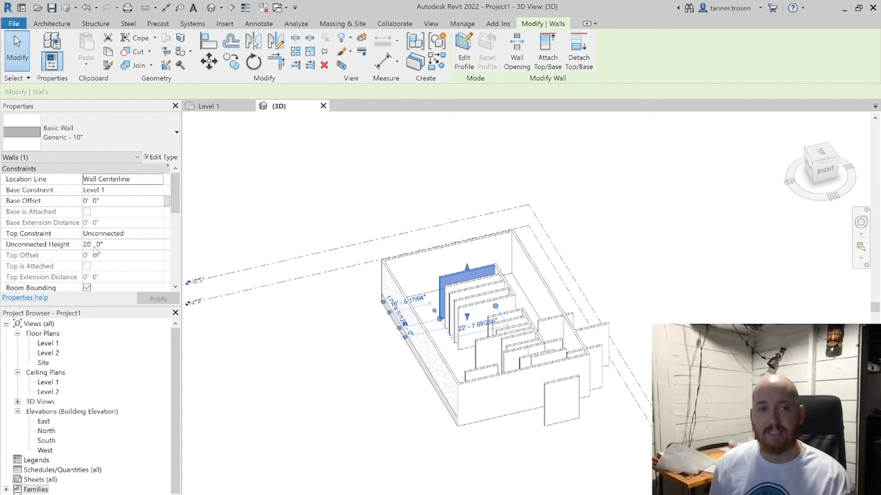
{"action": "left_click", "coordinate": [126, 246]}
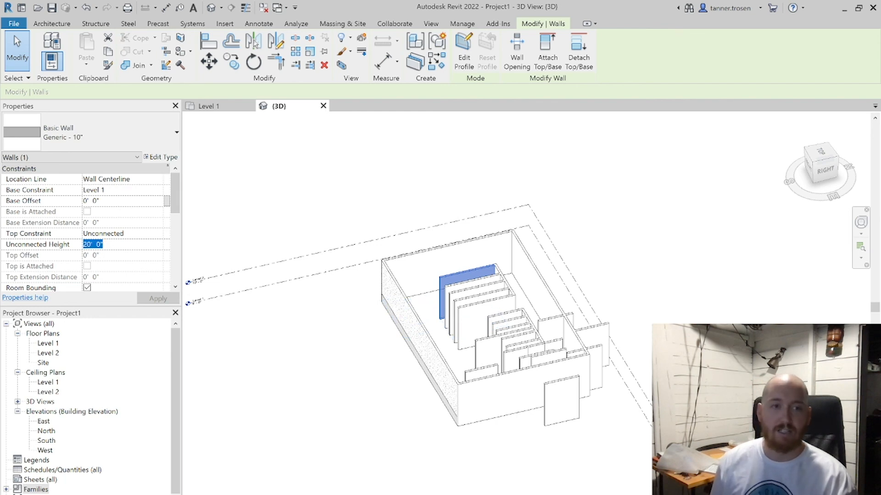
{"action": "type", "text": "201"}
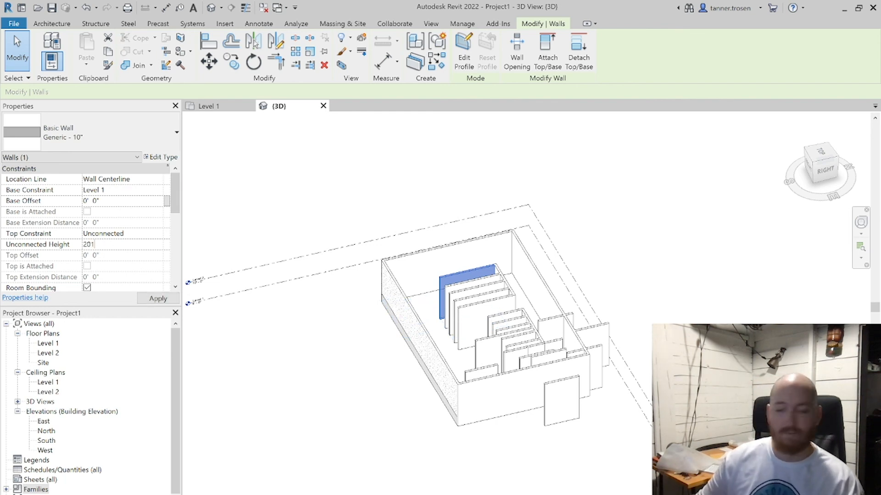
{"action": "key", "text": "Return"}
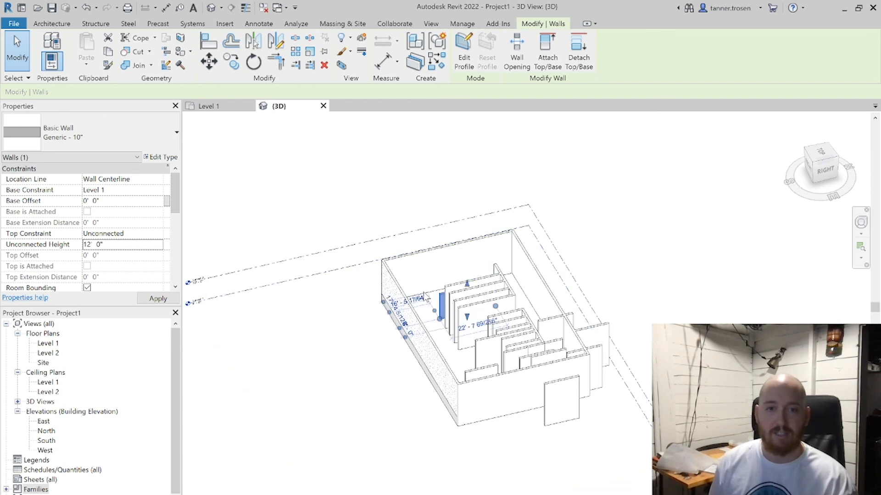
- Review the partition wall's remaining instance properties, including its cross-section options, dimensions and phasing, and deselect the wall
{"action": "scroll", "coordinate": [135, 261], "scroll_direction": "down", "scroll_amount": 3}
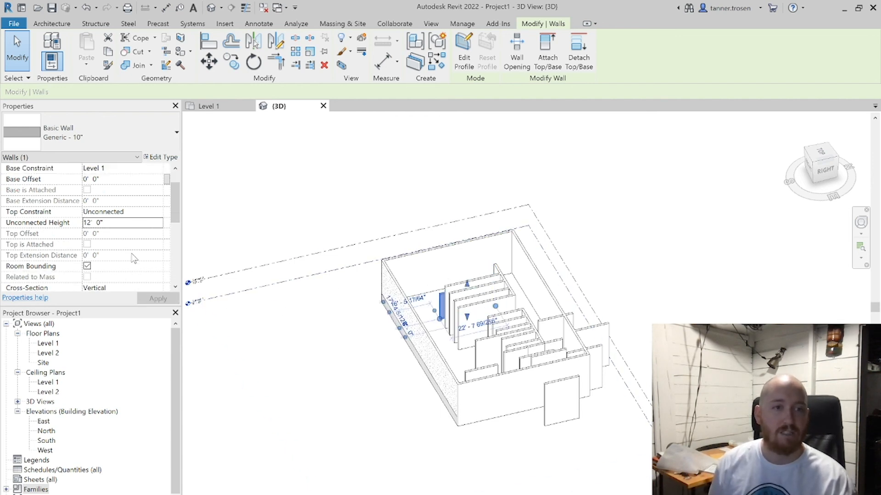
{"action": "scroll", "coordinate": [135, 261], "scroll_direction": "down", "scroll_amount": 2}
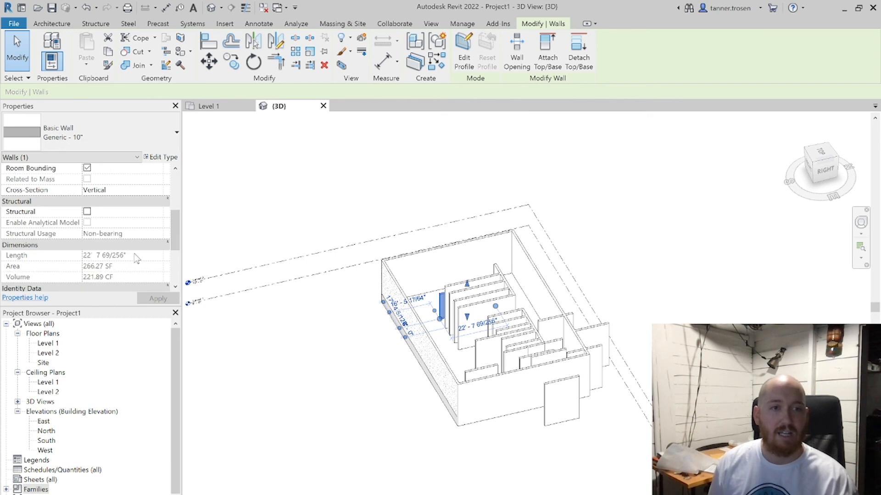
{"action": "left_click", "coordinate": [115, 190]}
{"action": "left_click", "coordinate": [158, 190]}
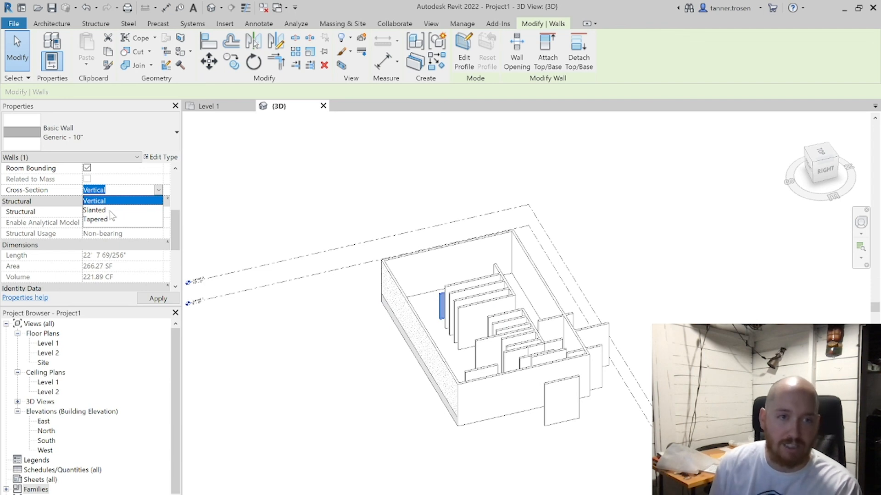
{"action": "left_click", "coordinate": [159, 192]}
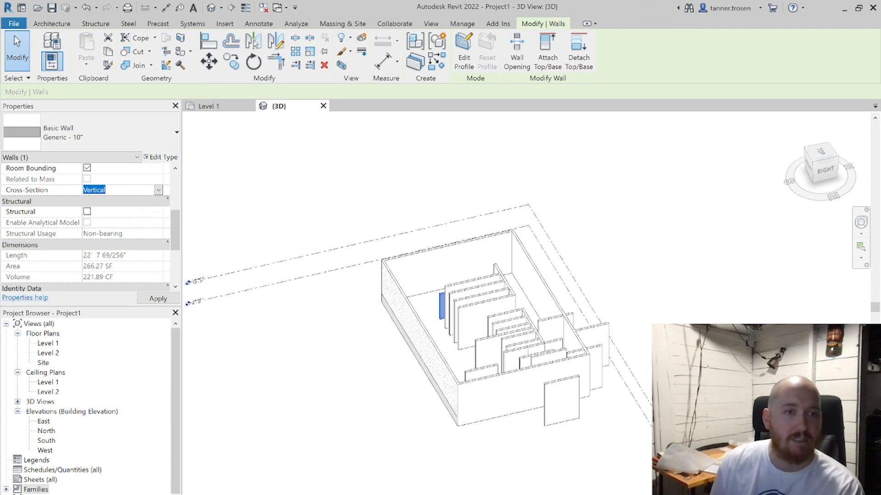
{"action": "scroll", "coordinate": [119, 248], "scroll_direction": "down", "scroll_amount": 3}
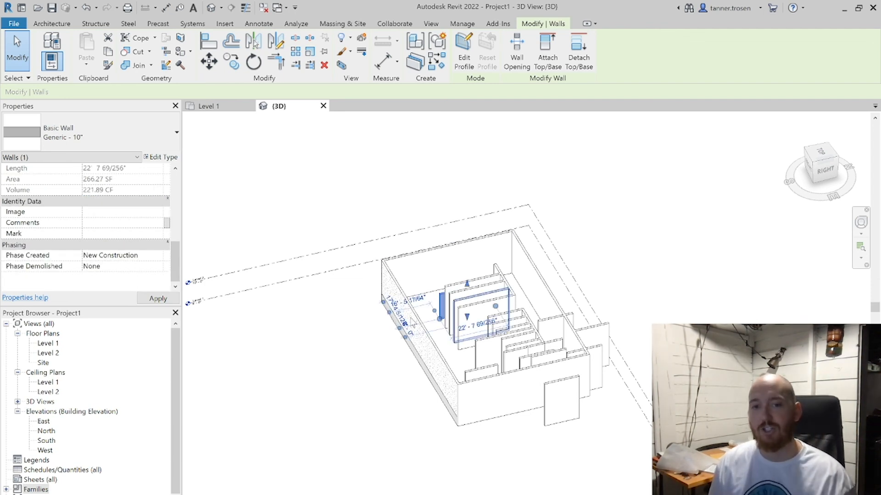
{"action": "scroll", "coordinate": [102, 226], "scroll_direction": "up", "scroll_amount": 5}
{"action": "scroll", "coordinate": [102, 226], "scroll_direction": "up", "scroll_amount": 3}
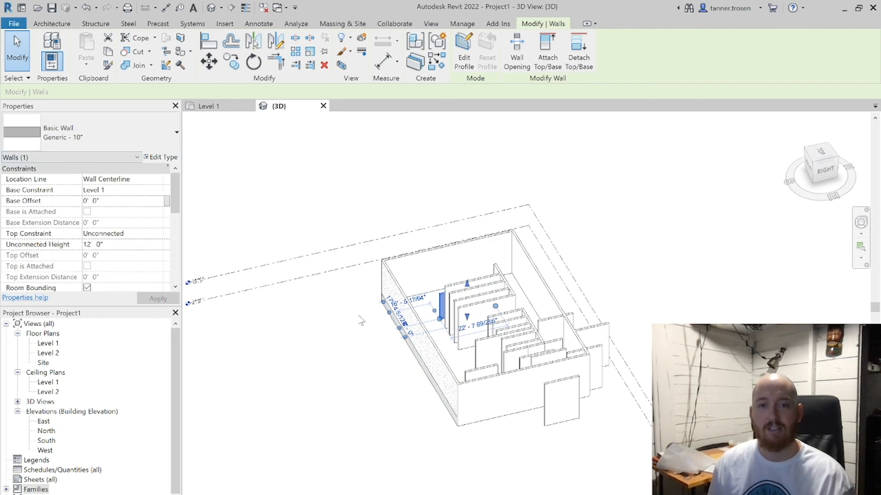
{"action": "left_click", "coordinate": [279, 403]}
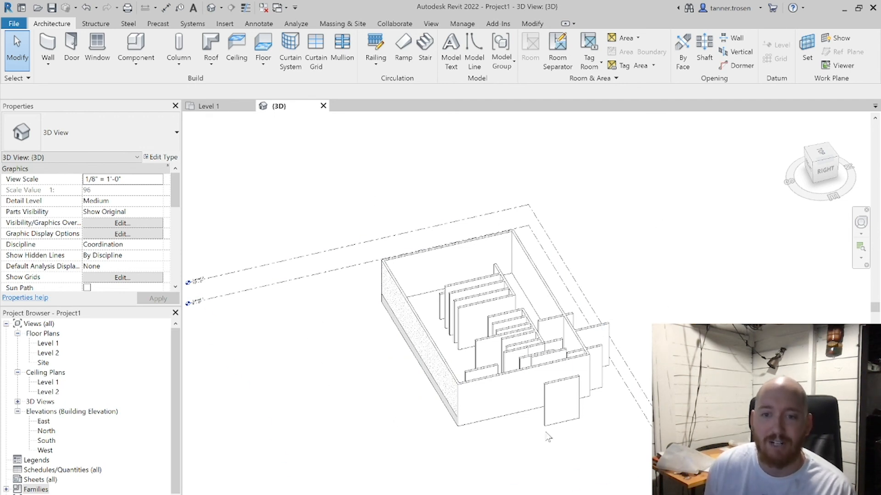
- Examine the shortened partition wall beside its full-height neighbours, and view the whole building from all sides
{"action": "scroll", "coordinate": [435, 374], "scroll_direction": "up", "scroll_amount": 3}
{"action": "middle_click_drag", "start_coordinate": [436, 373], "coordinate": [629, 329], "text": "shift"}
{"action": "middle_click_drag", "start_coordinate": [417, 351], "coordinate": [670, 492]}
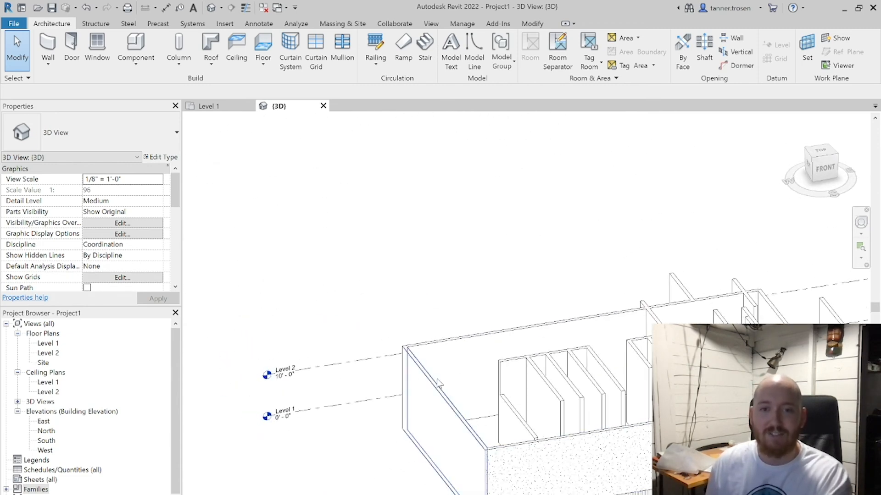
{"action": "middle_click_drag", "start_coordinate": [560, 403], "coordinate": [660, 300]}
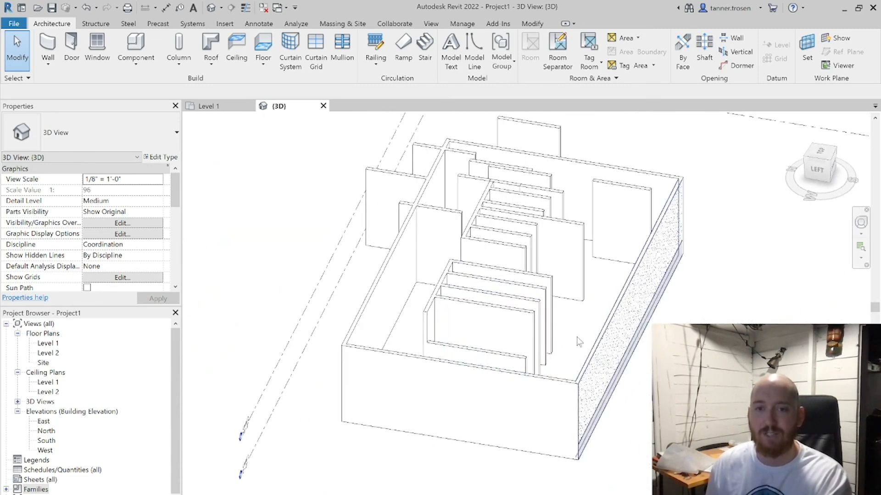
{"action": "middle_click_drag", "start_coordinate": [657, 269], "coordinate": [739, 264], "text": "shift"}
{"action": "scroll", "coordinate": [553, 293], "scroll_direction": "down", "scroll_amount": 3}
{"action": "scroll", "coordinate": [524, 297], "scroll_direction": "up", "scroll_amount": 5}
{"action": "scroll", "coordinate": [524, 298], "scroll_direction": "up", "scroll_amount": 1}
{"action": "middle_click_drag", "start_coordinate": [665, 281], "coordinate": [581, 327], "text": "shift"}
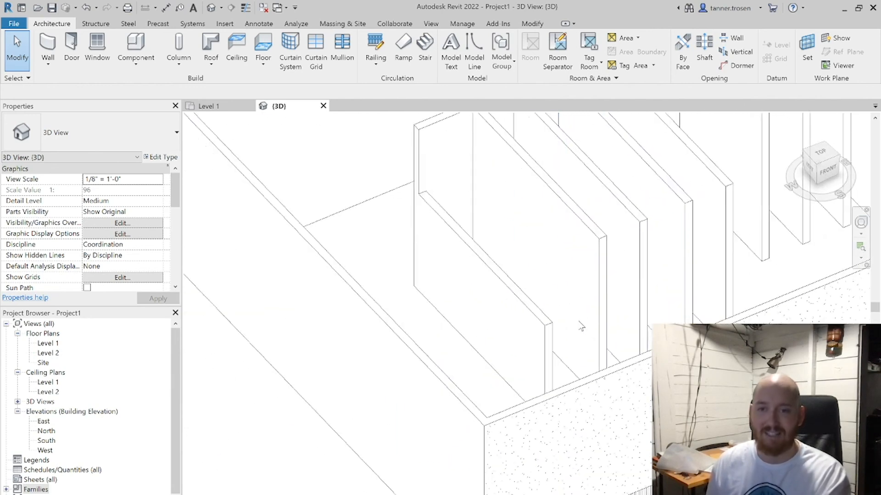
{"action": "scroll", "coordinate": [581, 326], "scroll_direction": "down", "scroll_amount": 5}
{"action": "middle_click_drag", "start_coordinate": [641, 290], "coordinate": [408, 297]}
{"action": "middle_click_drag", "start_coordinate": [722, 418], "coordinate": [513, 280]}
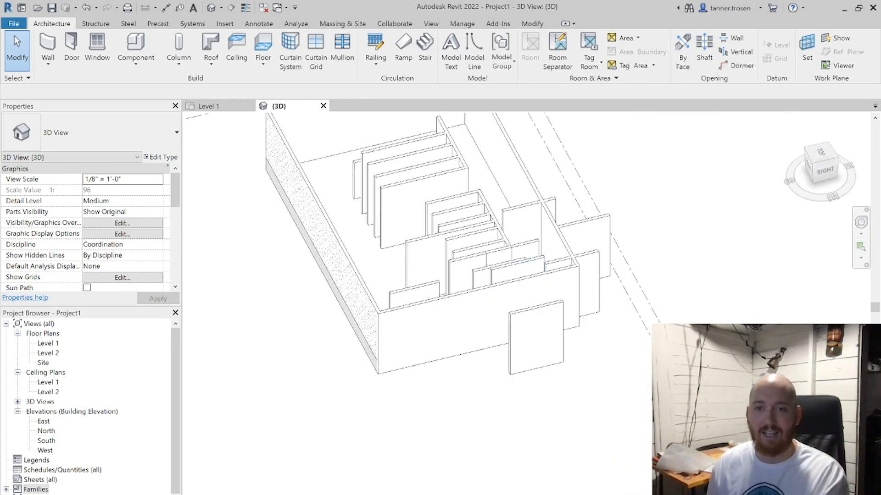
{"action": "middle_click_drag", "start_coordinate": [672, 331], "coordinate": [506, 313], "text": "shift"}
{"action": "scroll", "coordinate": [436, 352], "scroll_direction": "down", "scroll_amount": 3}
{"action": "middle_click_drag", "start_coordinate": [435, 351], "coordinate": [541, 325]}
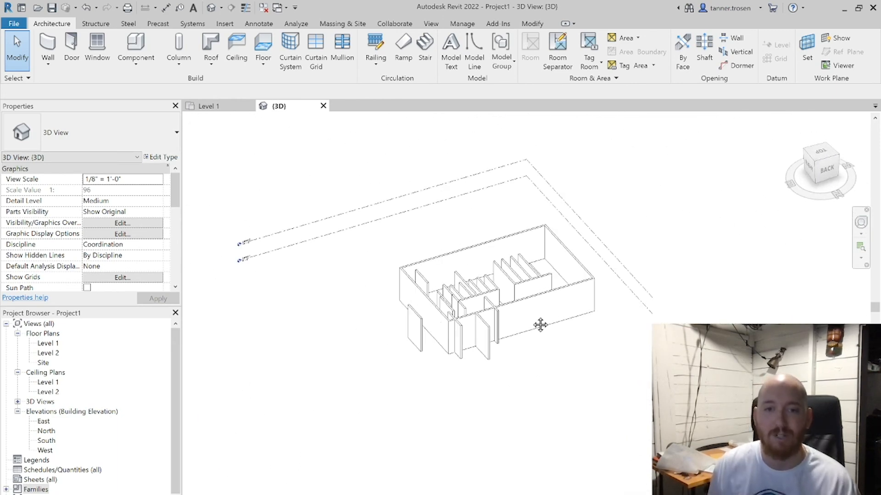